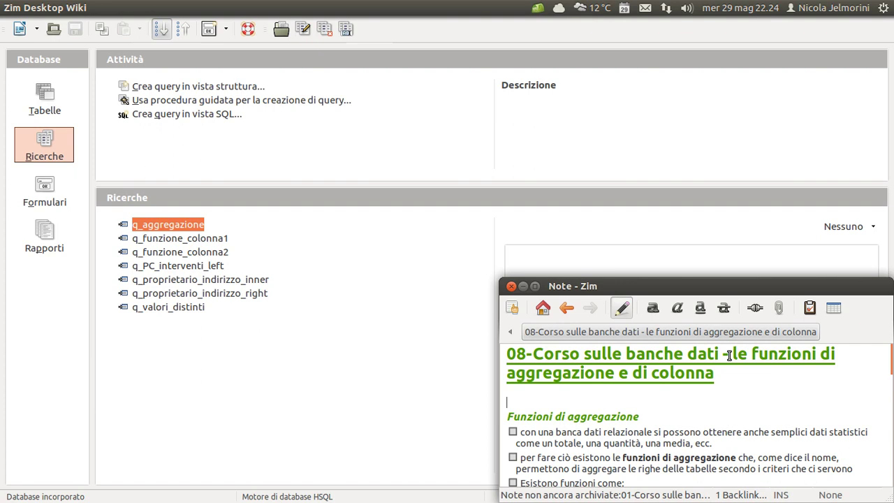
Read the course note's title and the first point under Funzioni di aggregazione
left_click_drag(728, 355, 740, 378)
left_click(741, 378)
scroll(741, 378, "down", 1)
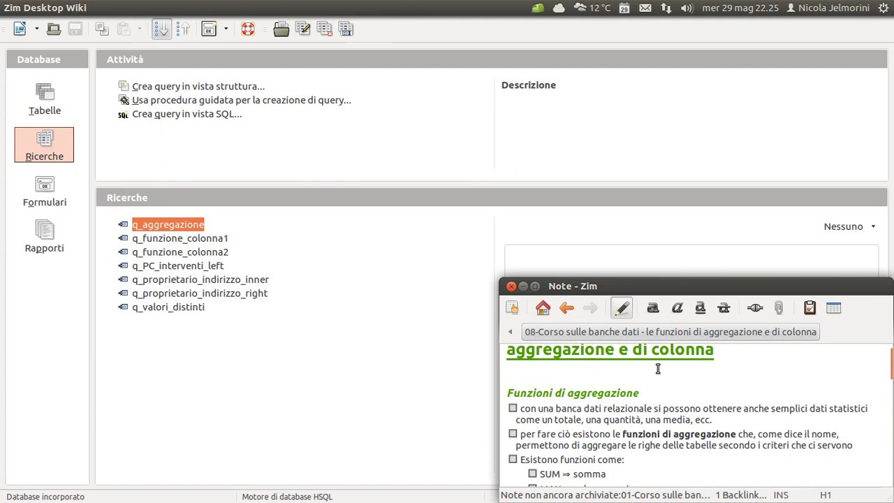
left_click(613, 371)
scroll(613, 371, "down", 1)
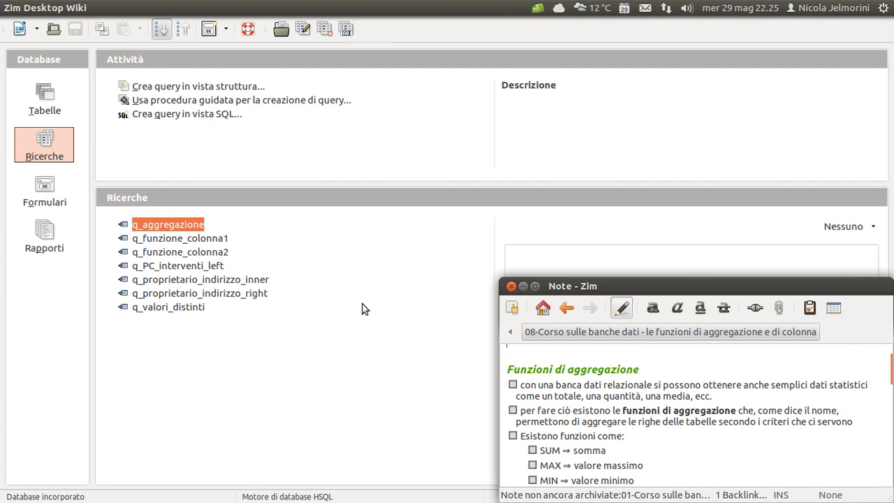
left_click_drag(654, 383, 698, 393)
left_click(651, 388)
left_click_drag(520, 384, 526, 396)
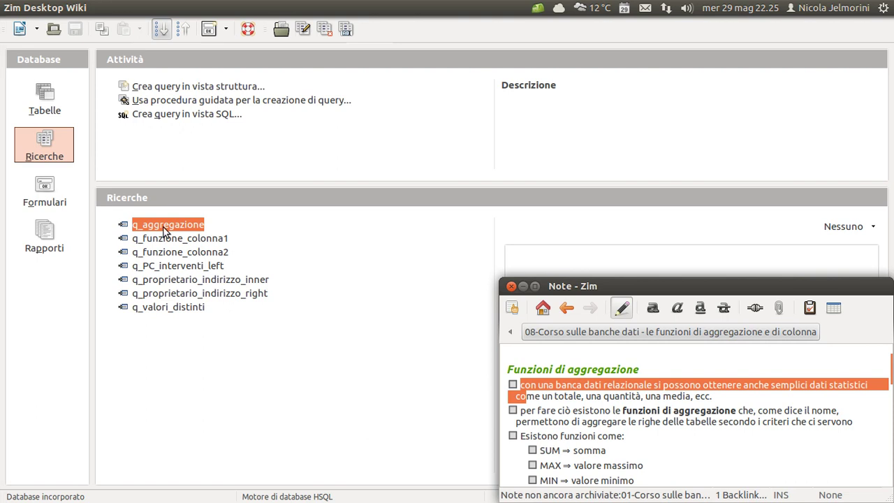
Look through the database's list of tables and return to its list of queries
left_click(44, 95)
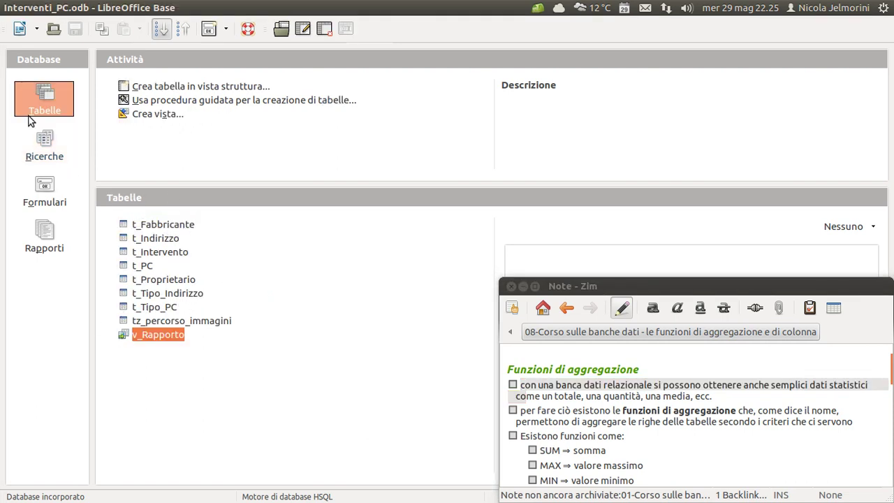
left_click(64, 147)
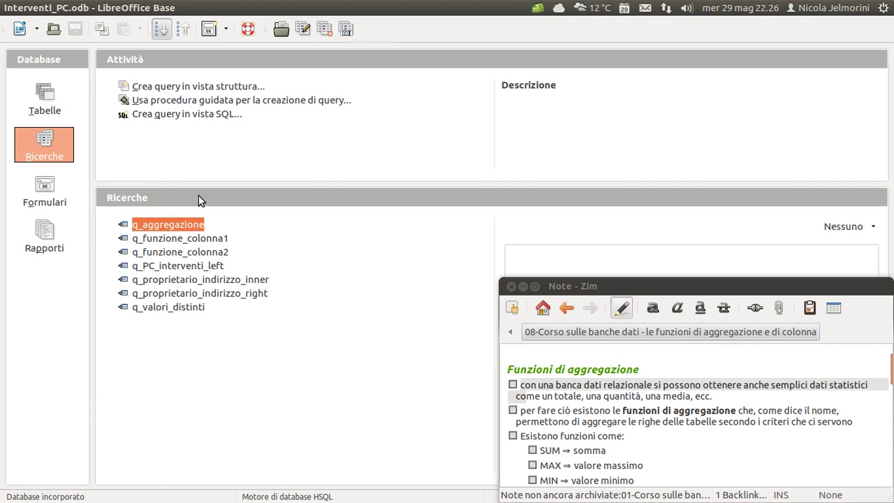
left_click(44, 98)
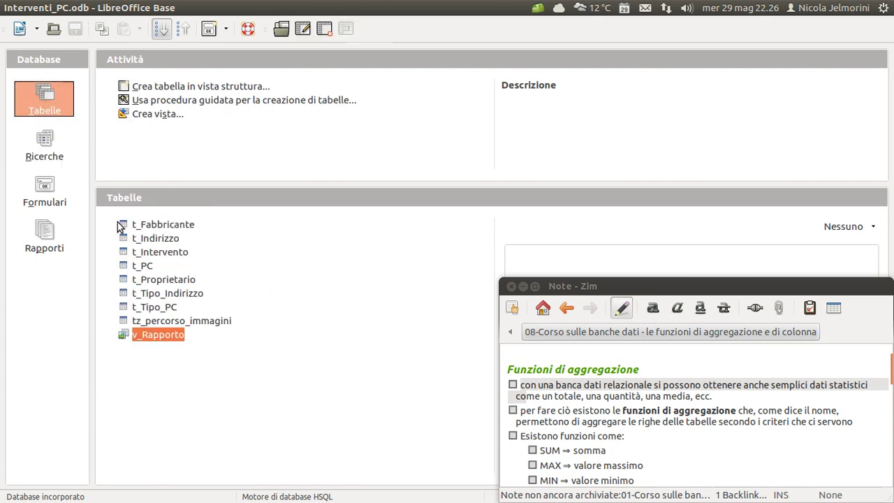
left_click(48, 153)
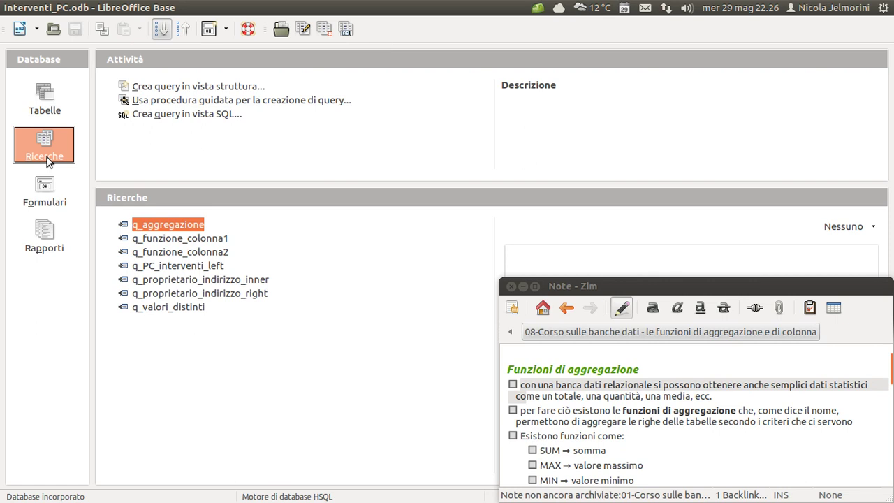
Review the examples totale, quantità and media in the note's first aggregation point and mark that point as done
left_click(627, 393)
double_click(566, 395)
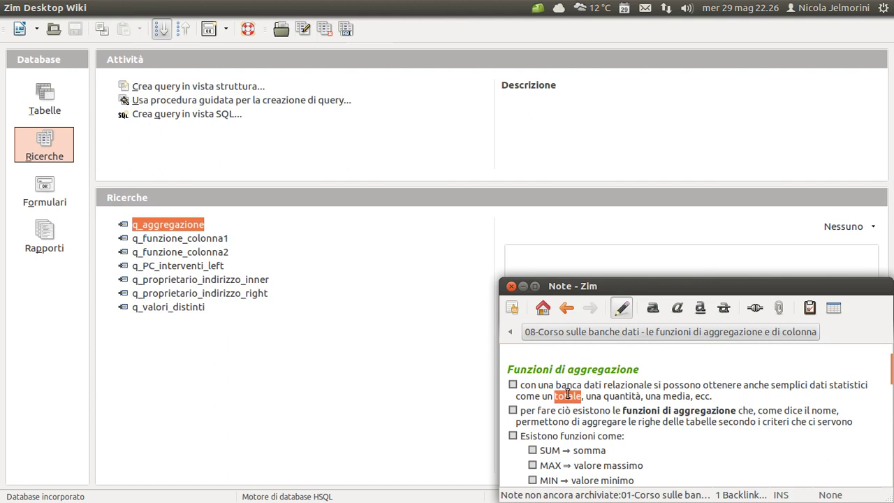
double_click(615, 395)
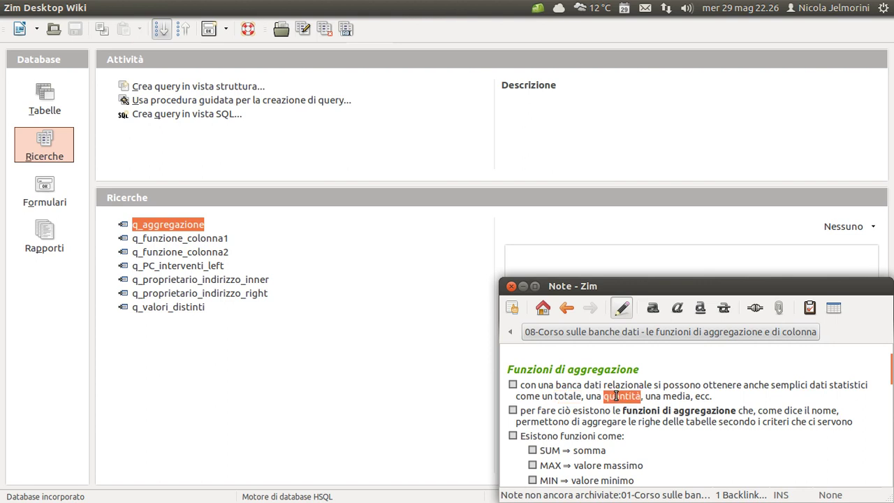
double_click(681, 395)
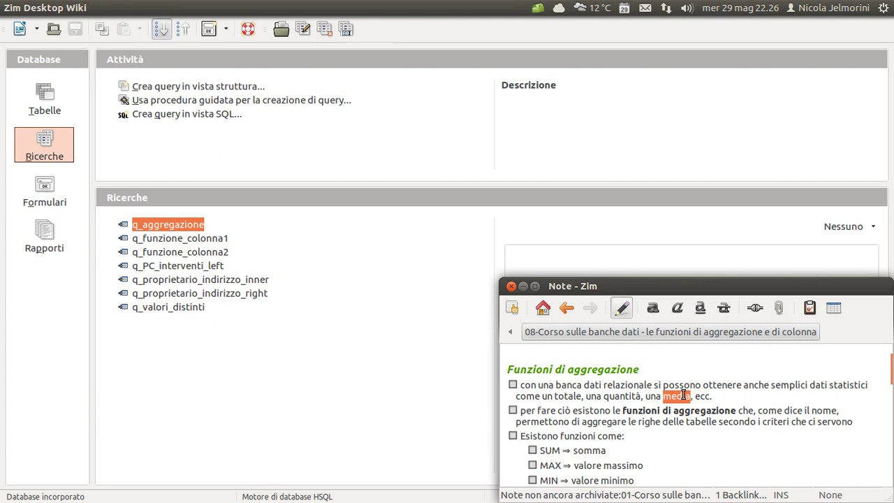
left_click_drag(563, 395, 692, 395)
left_click(543, 395)
left_click(513, 385)
Mark the note's points introducing the funzioni di aggregazione and "Esistono funzioni come:" as done
scroll(555, 399, "down", 1)
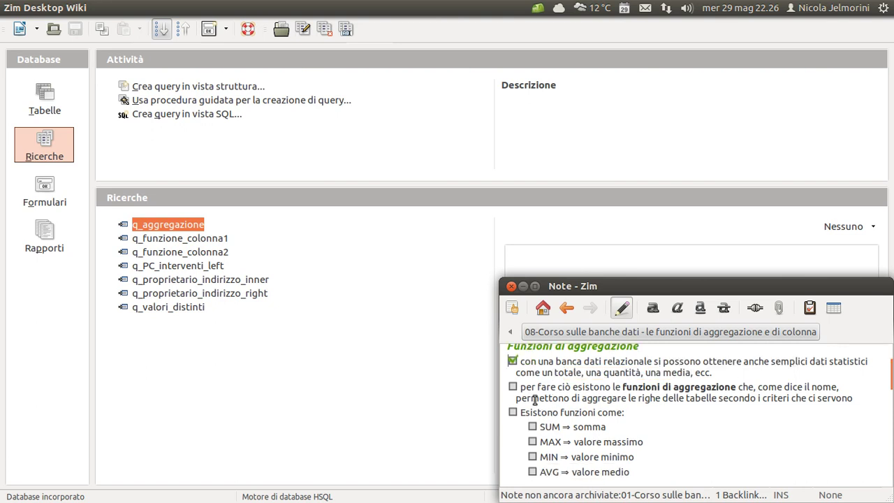
left_click(512, 386)
left_click_drag(573, 387, 829, 389)
left_click(752, 387)
type(",")
left_click(602, 402)
scroll(602, 398, "down", 1)
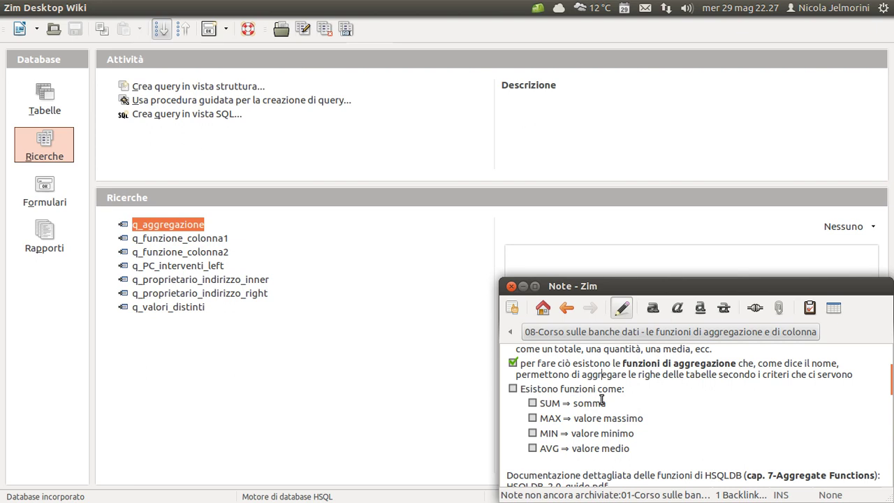
scroll(566, 388, "down", 1)
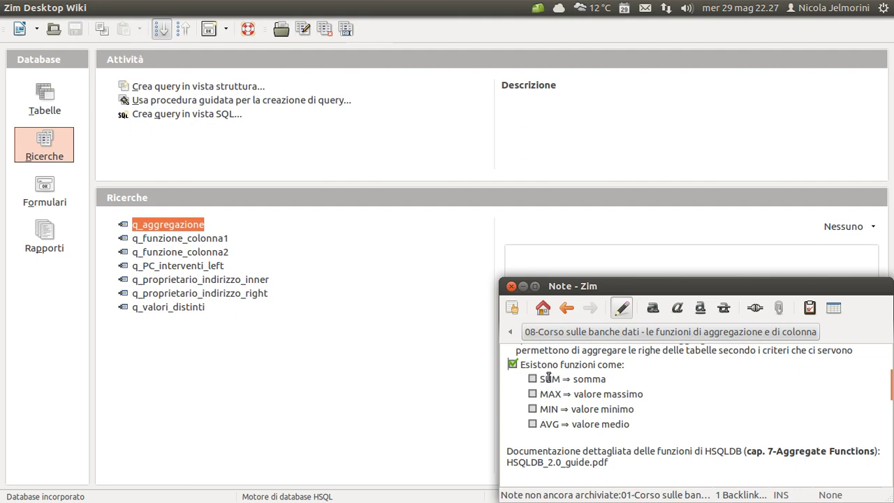
Mark the SUM, MAX, MIN and AVG sub-items in the note as done
double_click(549, 378)
left_click(550, 377)
left_click(532, 379)
left_click(533, 394)
left_click(532, 409)
left_click(532, 425)
Examine the note's reference to the HSQLDB function documentation, including the guide's file name and the chapter on Aggregate Functions
scroll(651, 430, "down", 1)
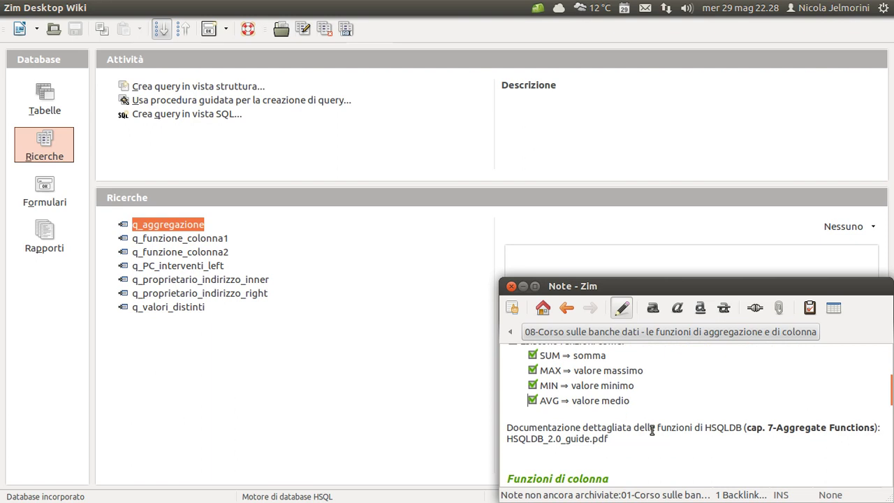
scroll(651, 429, "up", 1)
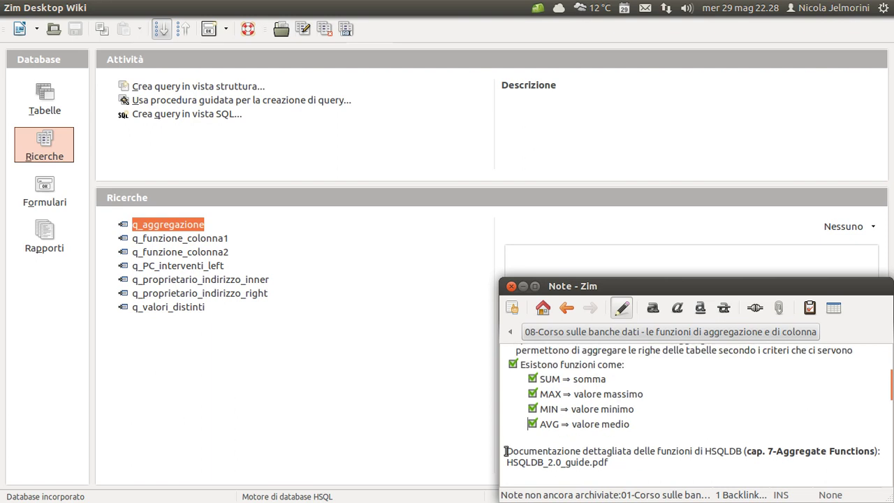
left_click_drag(505, 451, 744, 454)
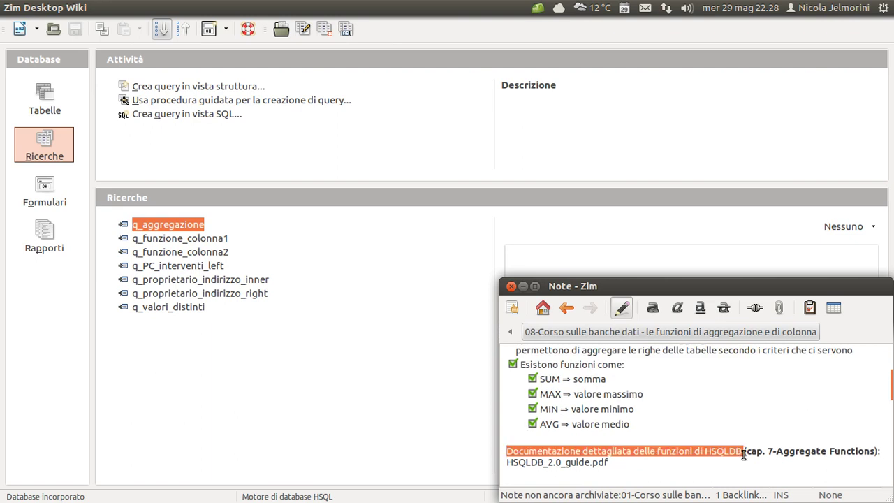
left_click(752, 453)
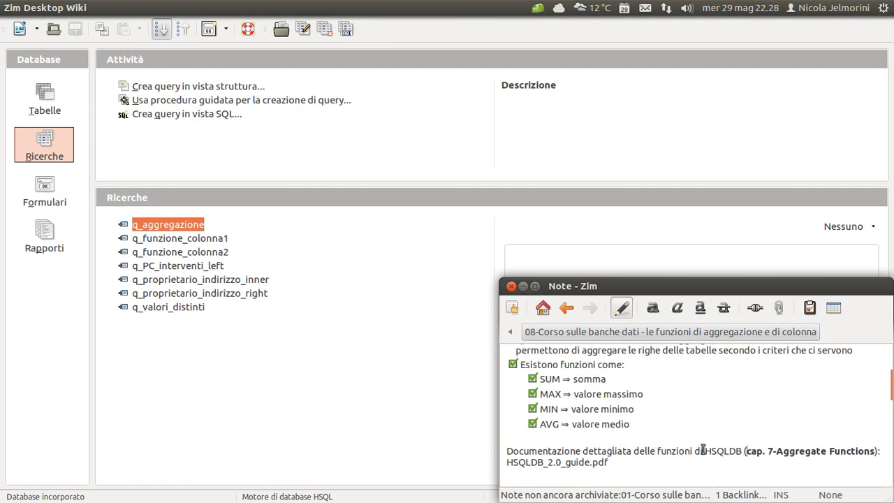
left_click_drag(661, 451, 736, 452)
left_click(740, 452)
left_click_drag(608, 462, 505, 450)
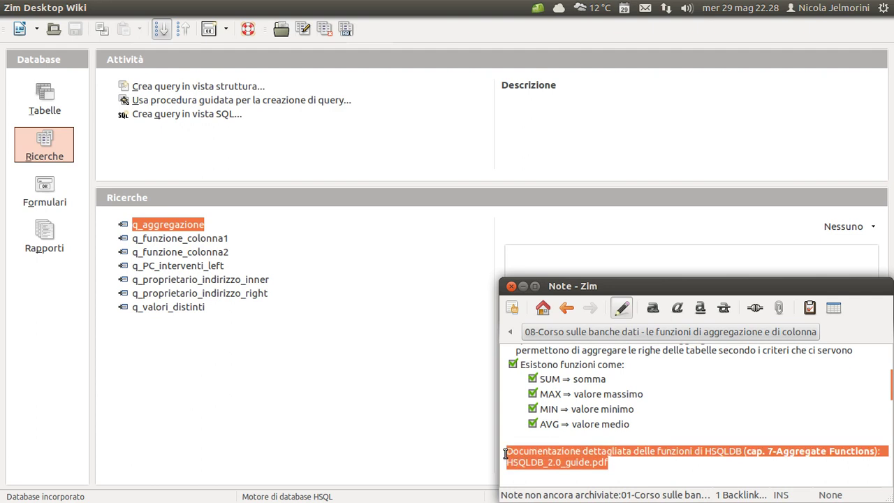
left_click(598, 466)
left_click_drag(614, 467, 506, 450)
left_click(622, 459)
triple_click(588, 460)
left_click(518, 464)
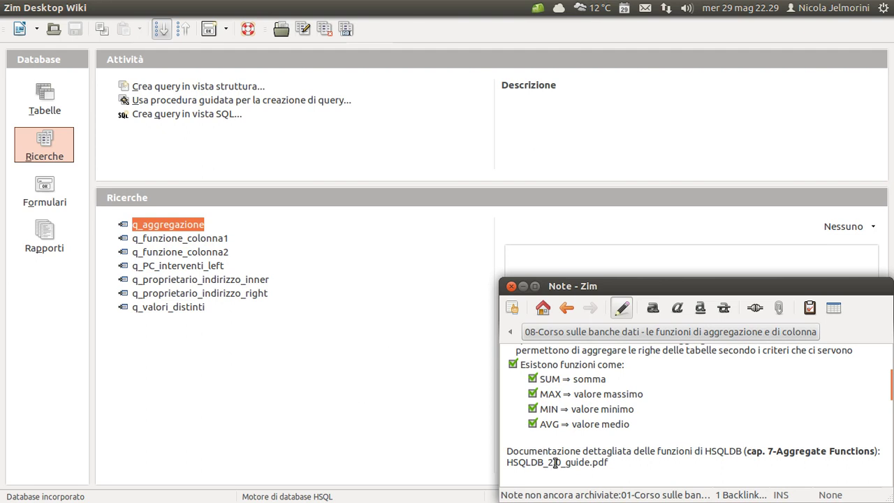
left_click_drag(543, 462, 588, 462)
left_click(588, 462)
left_click(748, 453)
left_click_drag(750, 452, 875, 451)
left_click(806, 448)
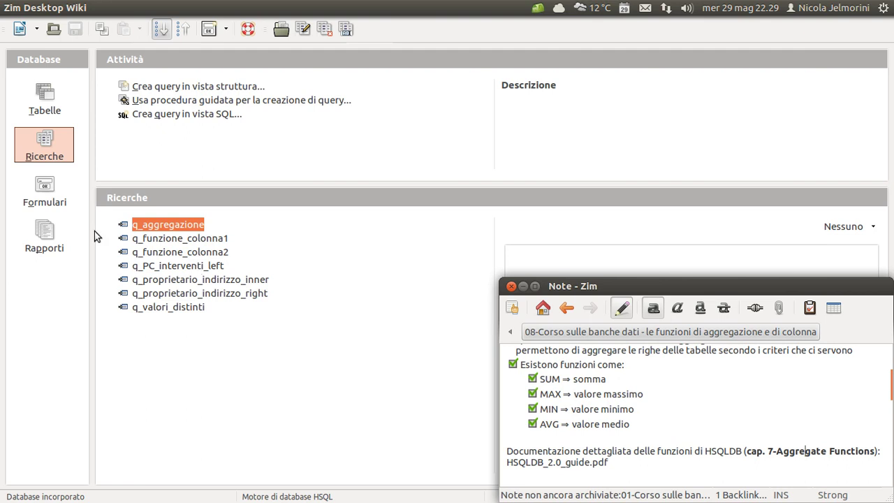
Open the q_aggregazione query for editing in design view
left_click(125, 227)
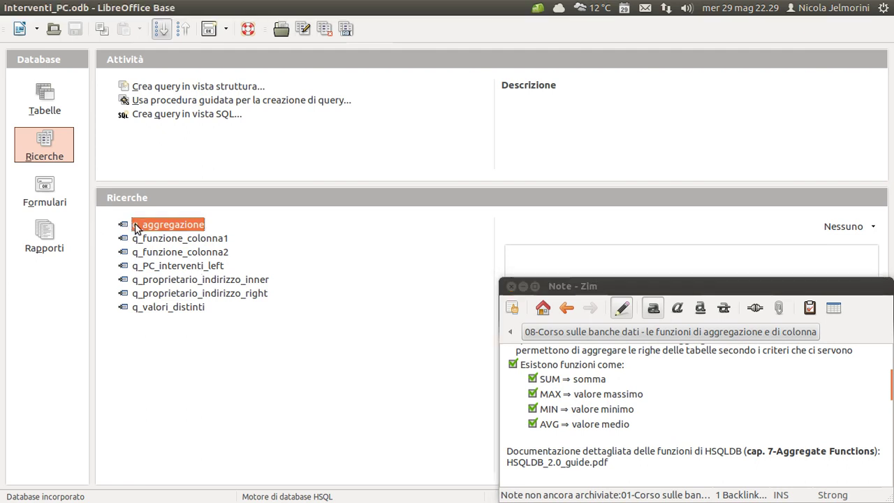
right_click(179, 225)
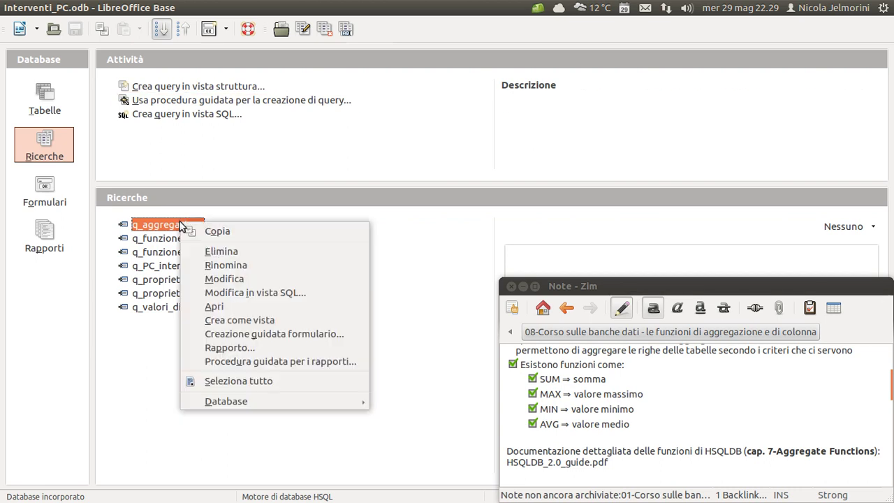
left_click(222, 277)
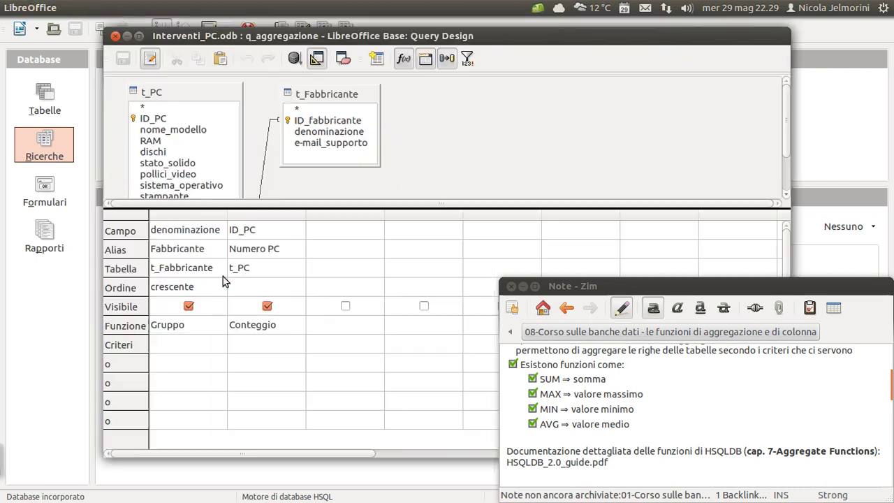
Enlarge the query design's table area and move t_Fabbricante away from t_PC so their join is clearly shown
left_click_drag(327, 207, 338, 278)
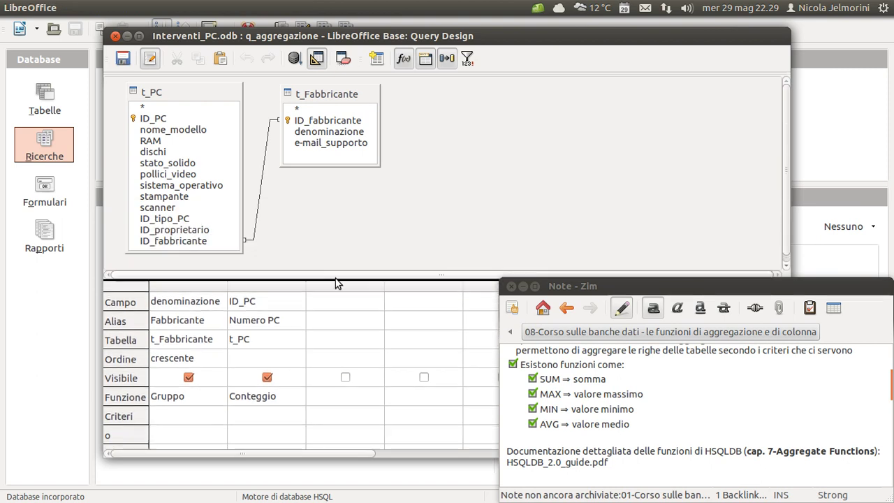
left_click_drag(340, 108, 452, 156)
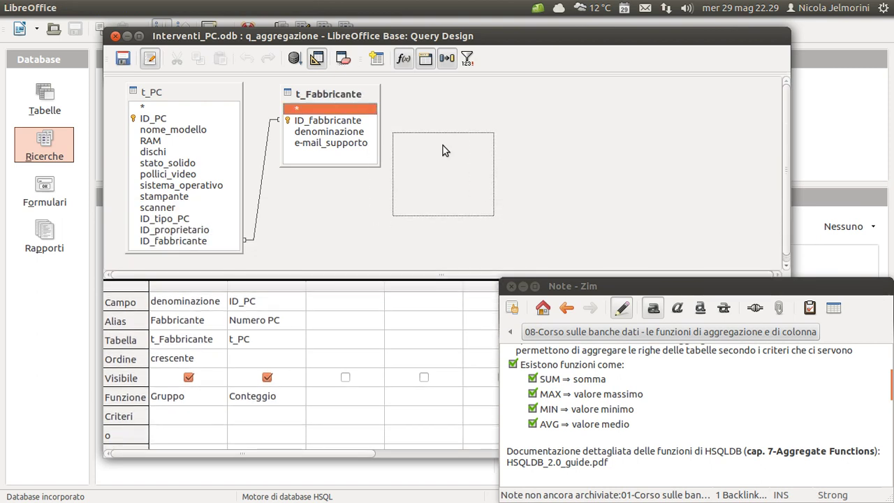
left_click_drag(201, 93, 204, 92)
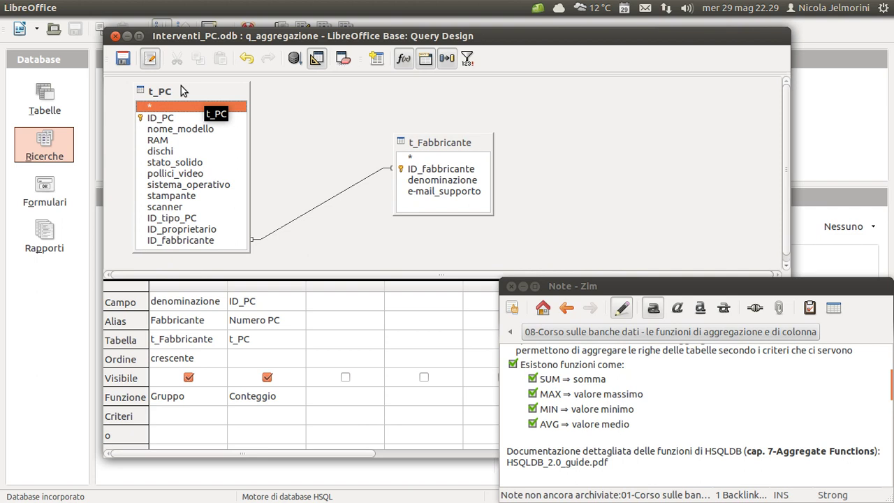
left_click_drag(432, 148, 379, 178)
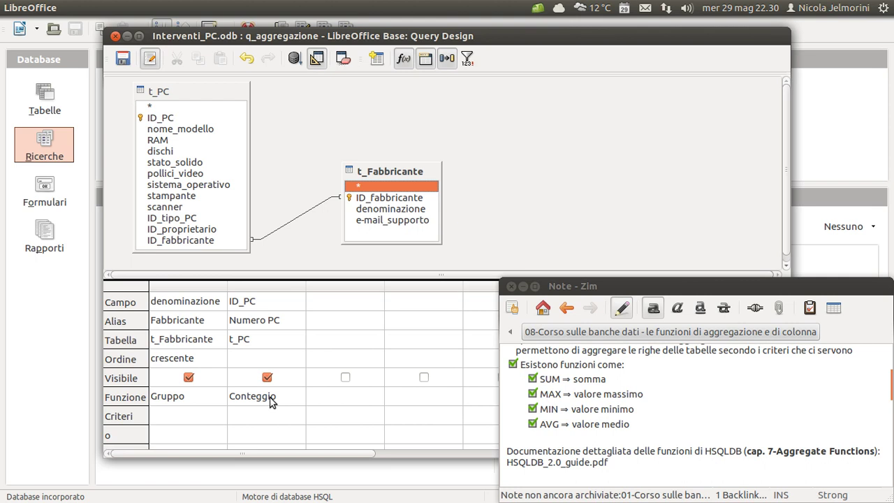
Examine the t_PC and t_Fabbricante tables, the denominazione field and its alias in the query design
left_click(176, 98)
left_click(352, 173)
left_click(370, 211)
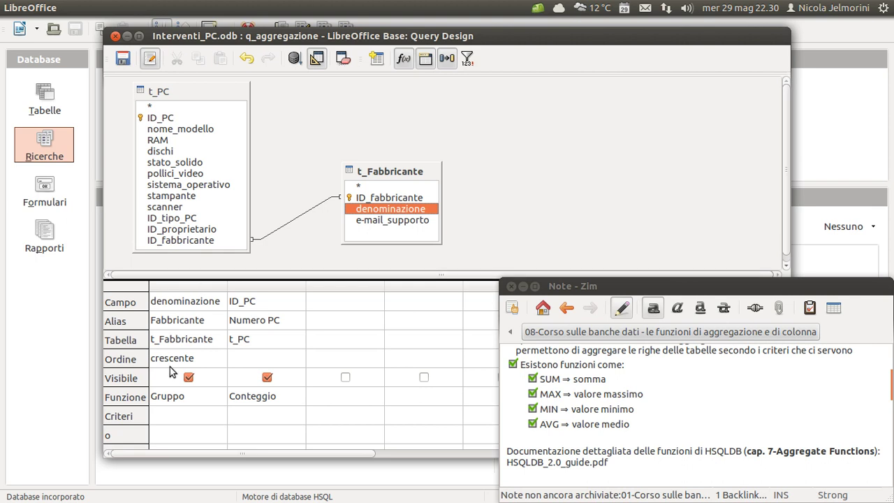
left_click(118, 327)
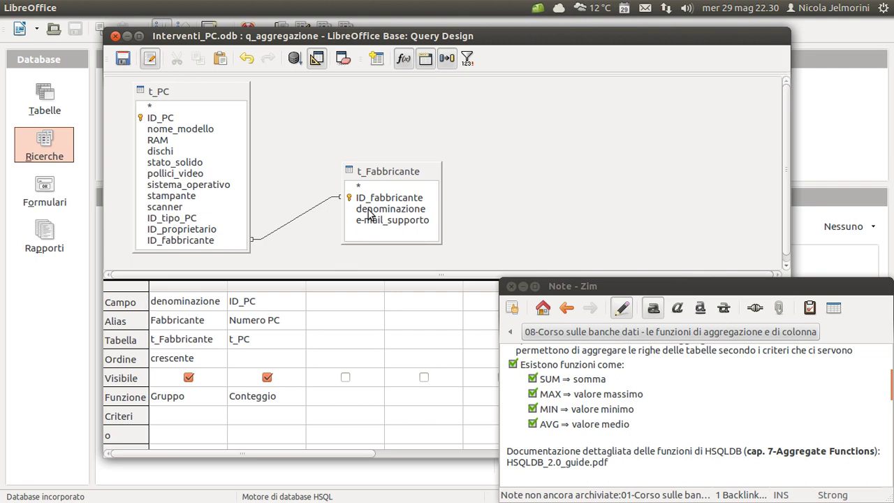
left_click_drag(379, 178, 377, 182)
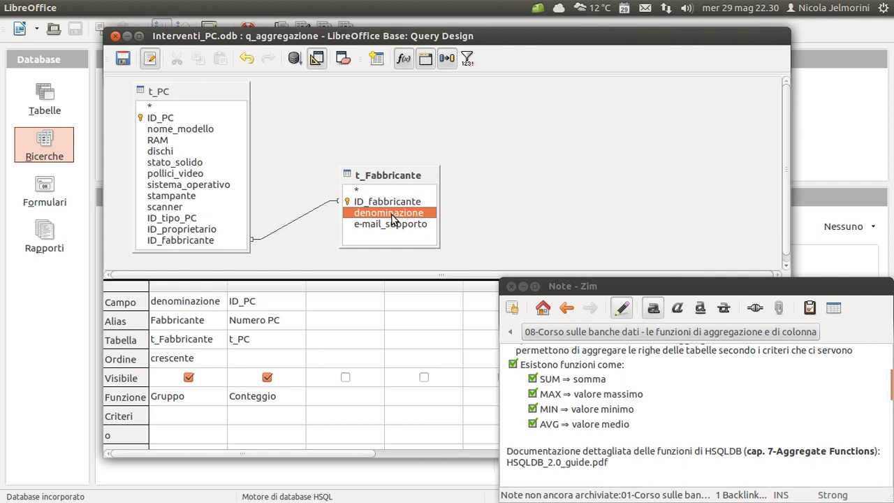
left_click(129, 327)
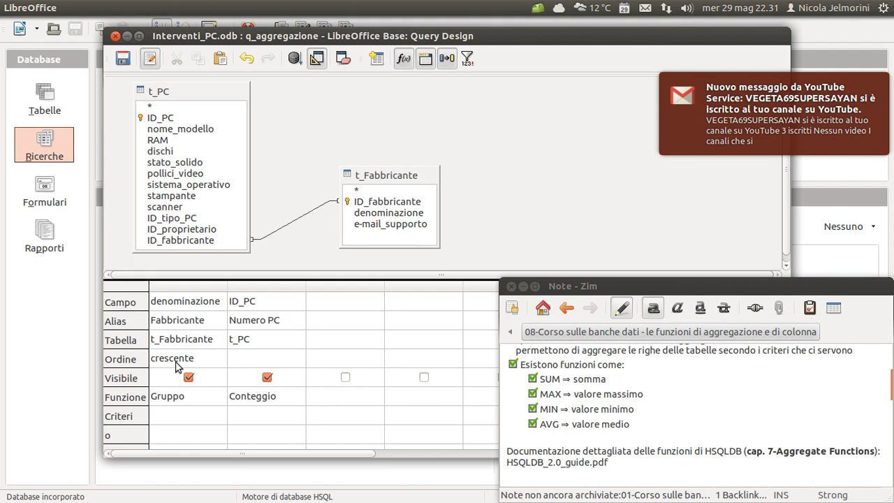
Set the sort order of the denominazione column to crescente and go to its alias
left_click(214, 359)
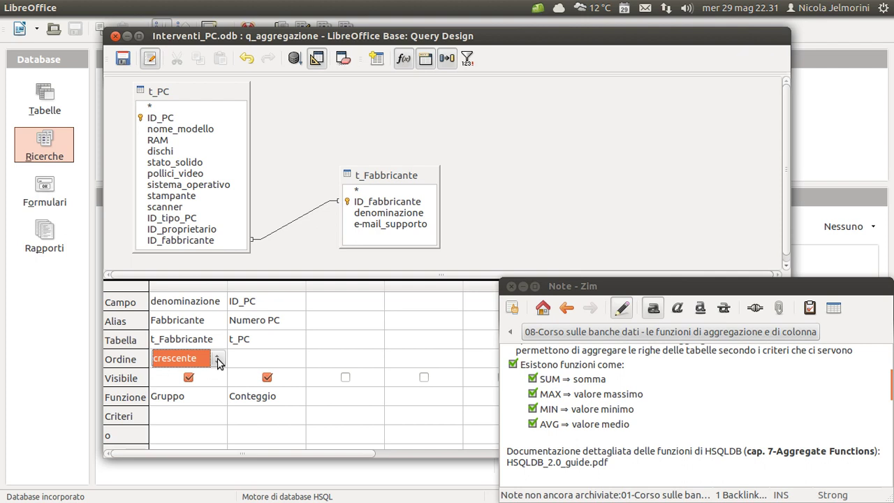
left_click(218, 358)
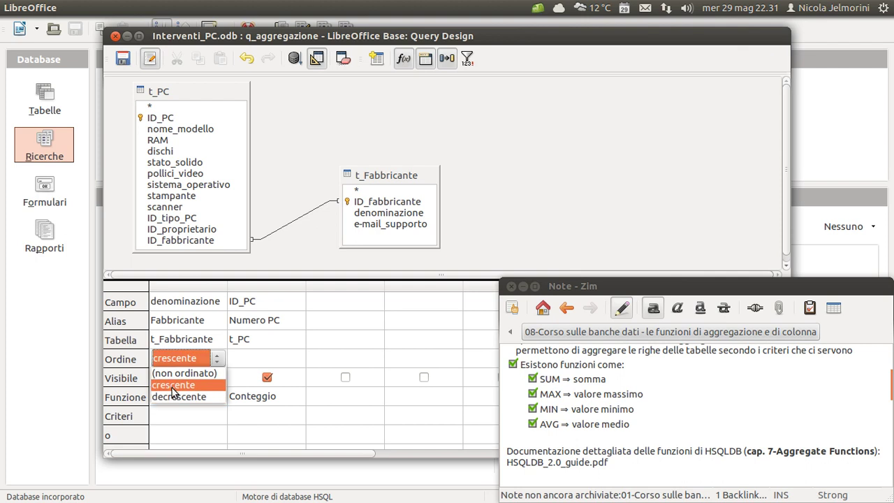
left_click(172, 386)
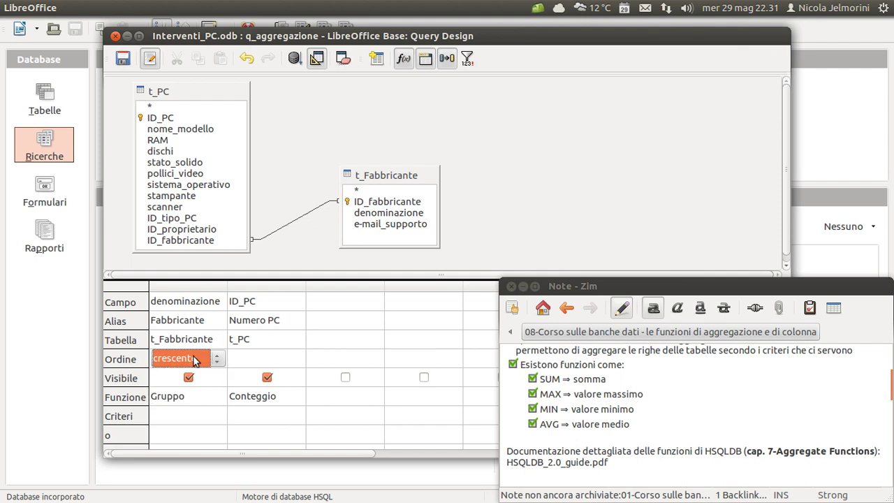
left_click(187, 320)
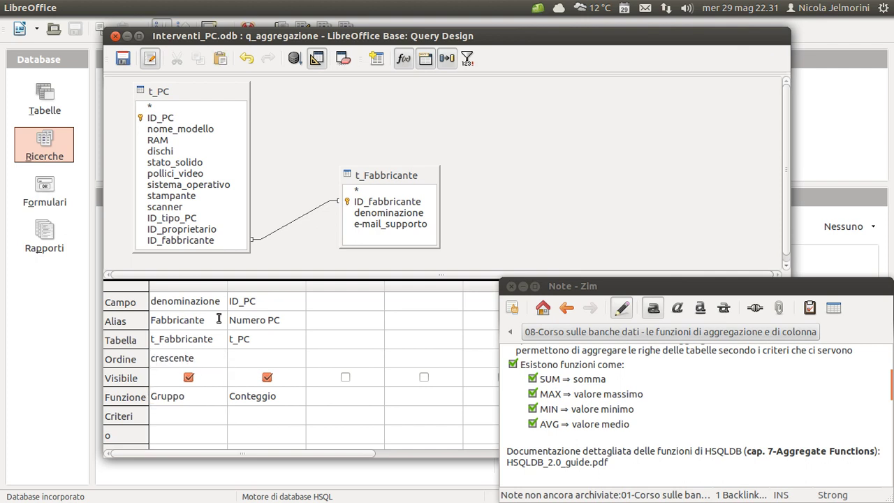
Examine the denominazione column's alias, sort order, visibility and function settings in the query design
left_click_drag(206, 320, 151, 321)
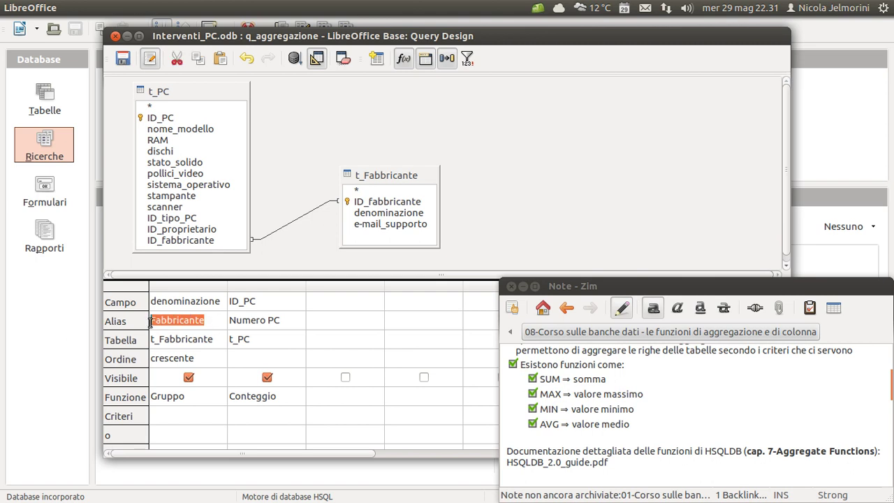
left_click(154, 325)
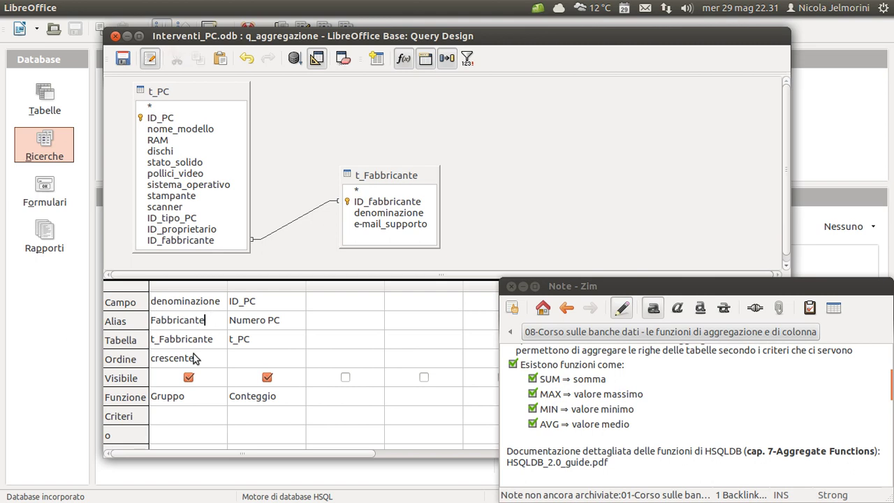
left_click(217, 363)
left_click(217, 358)
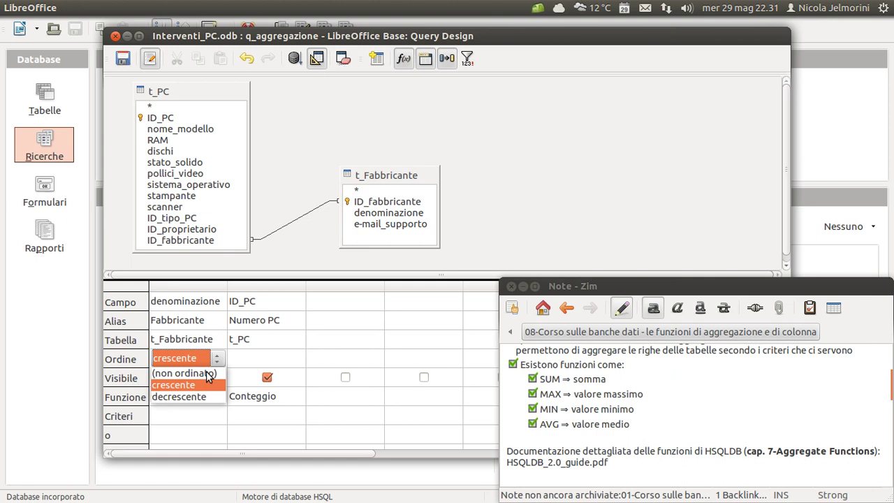
left_click(213, 357)
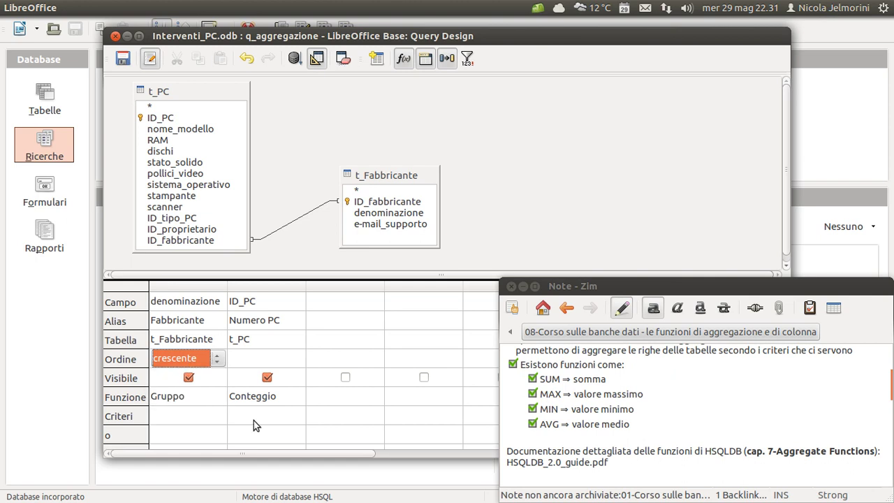
left_click(175, 380)
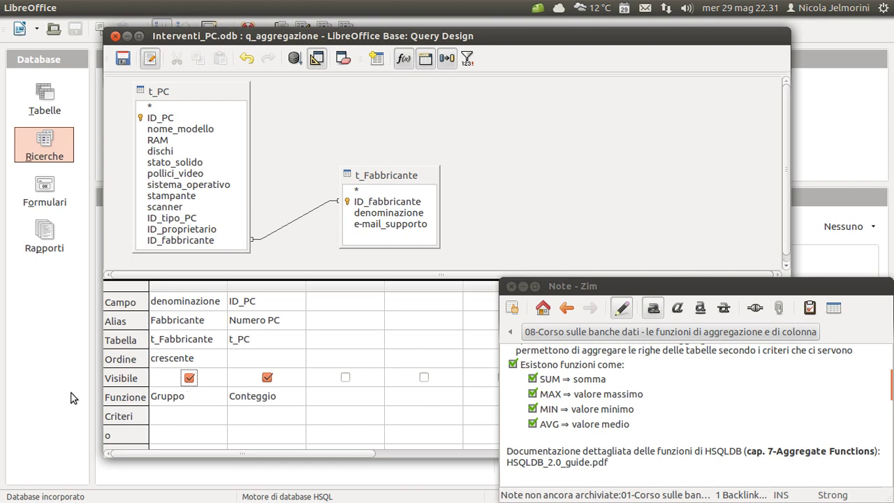
left_click(114, 403)
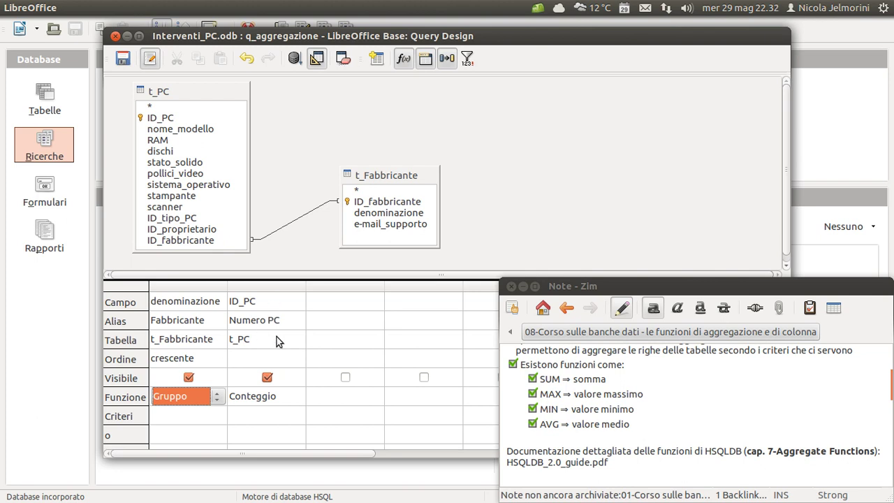
Point out the ID_PC field in t_PC and set the ID_PC column's function to Conteggio
left_click(175, 105)
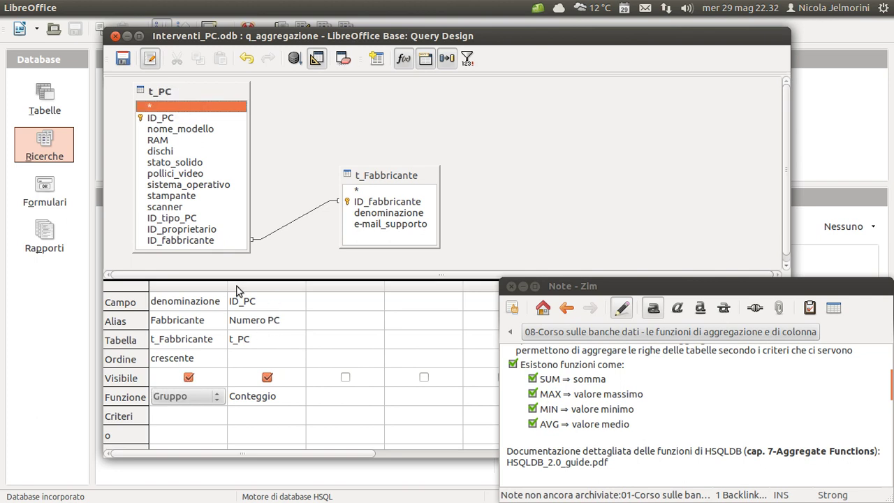
left_click(160, 118)
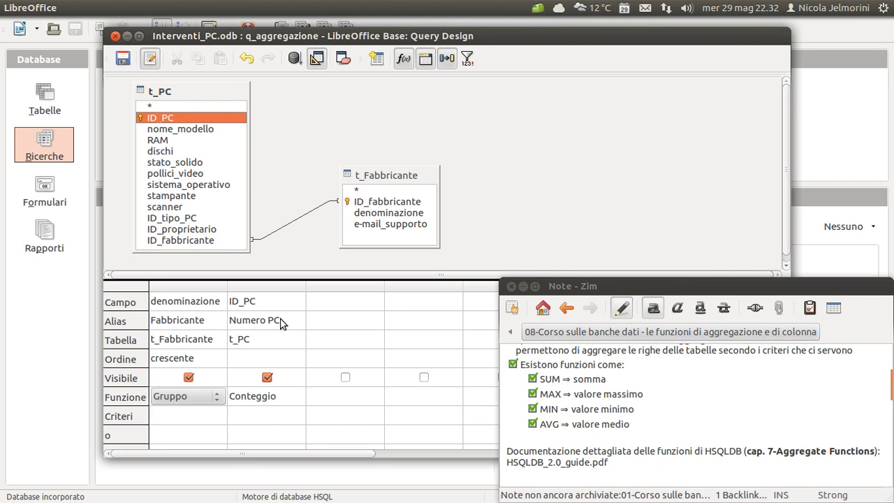
left_click(291, 398)
left_click(293, 397)
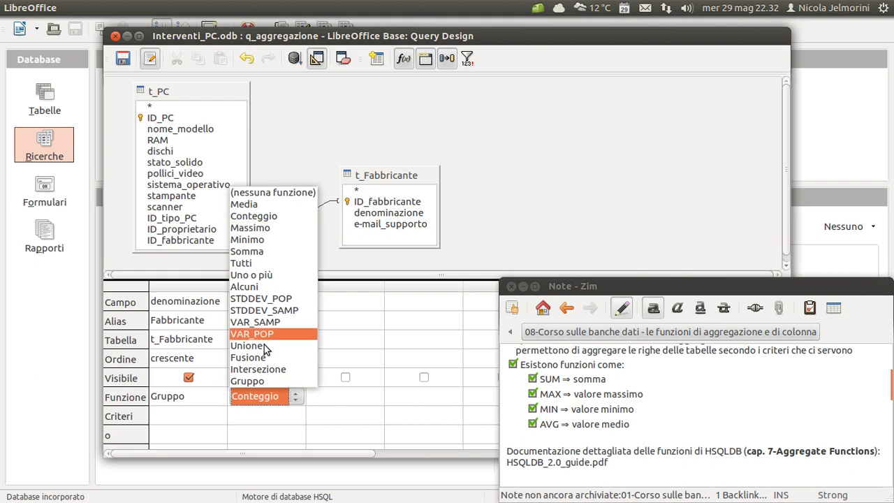
left_click(254, 222)
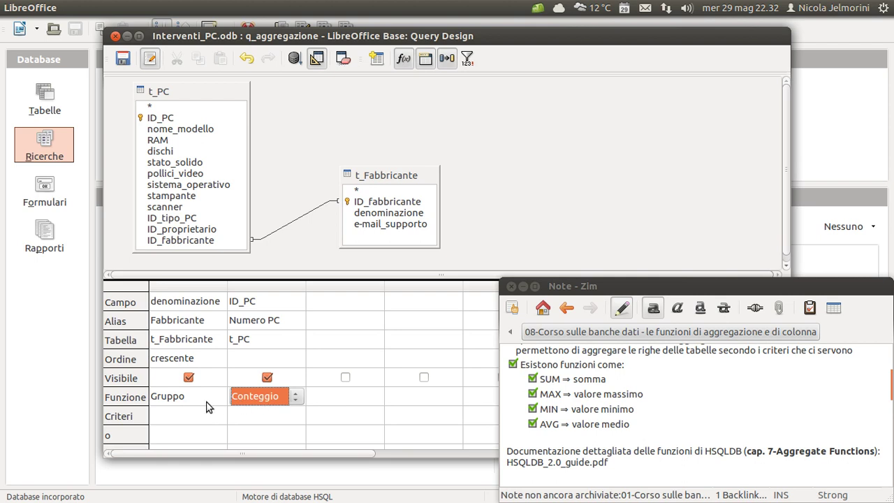
Examine the ID_PC and denominazione columns, the Campo row and the join between t_PC and t_Fabbricante
left_click(255, 286)
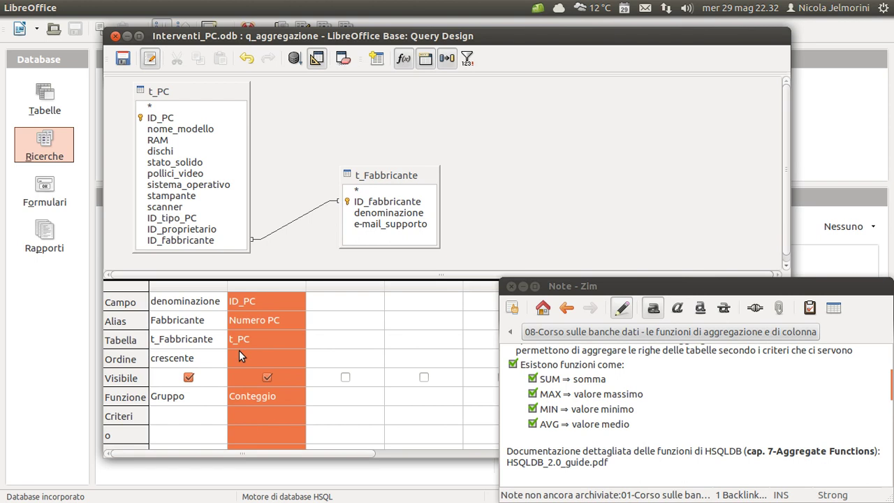
left_click(184, 286)
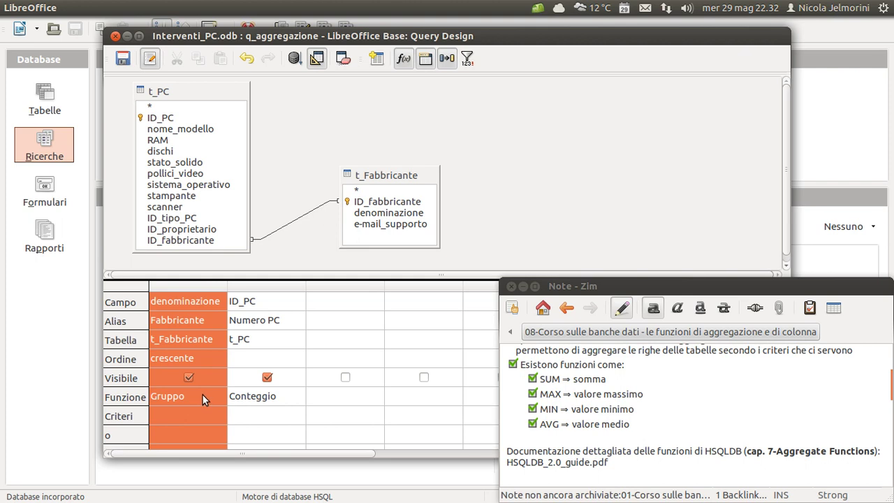
left_click(295, 237)
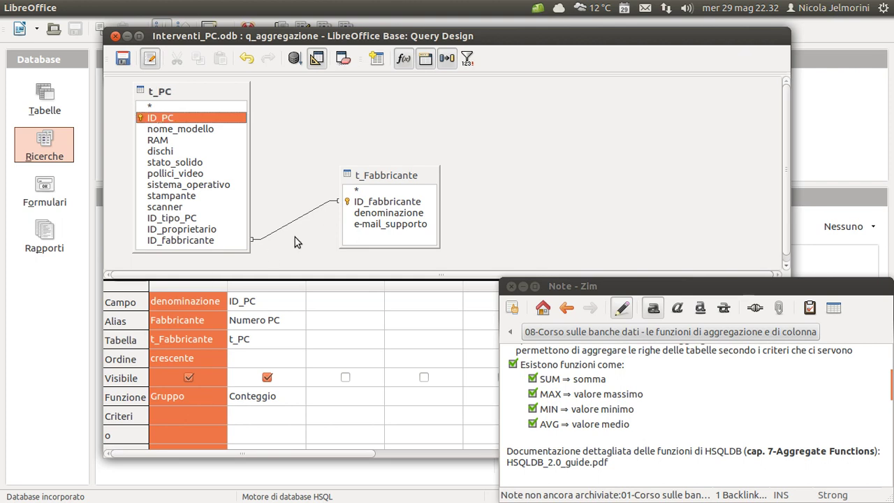
left_click(295, 301)
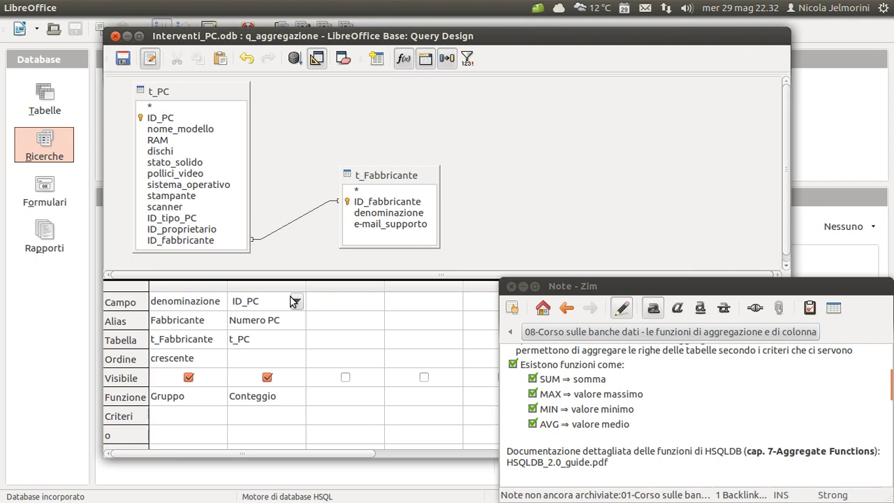
left_click(137, 305)
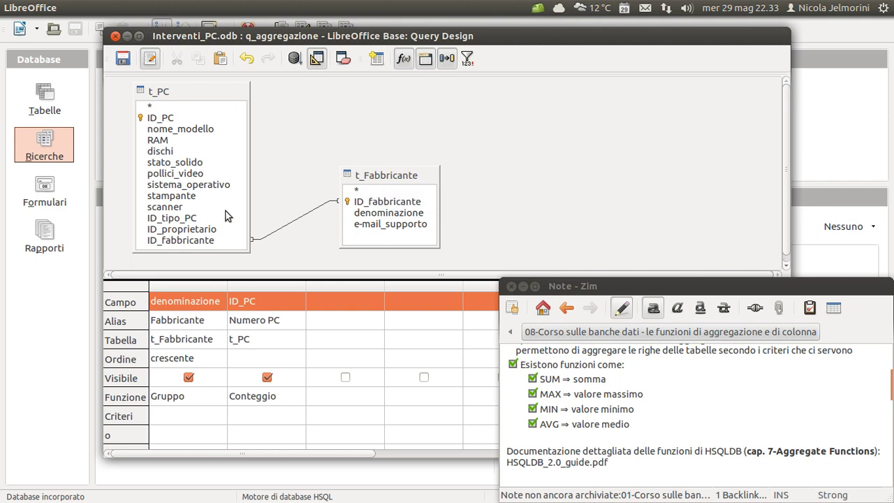
left_click(292, 224)
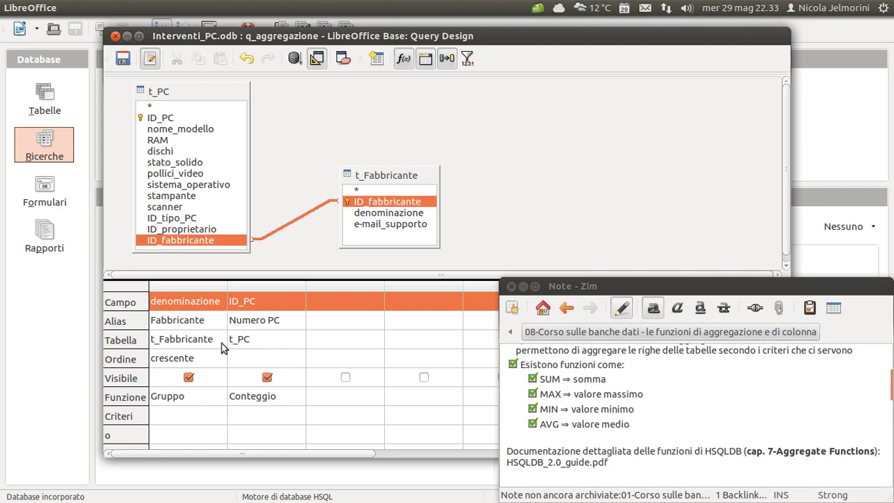
Set the denominazione column's function to Gruppo and run the query with an enlarged results area
left_click(204, 398)
left_click(217, 396)
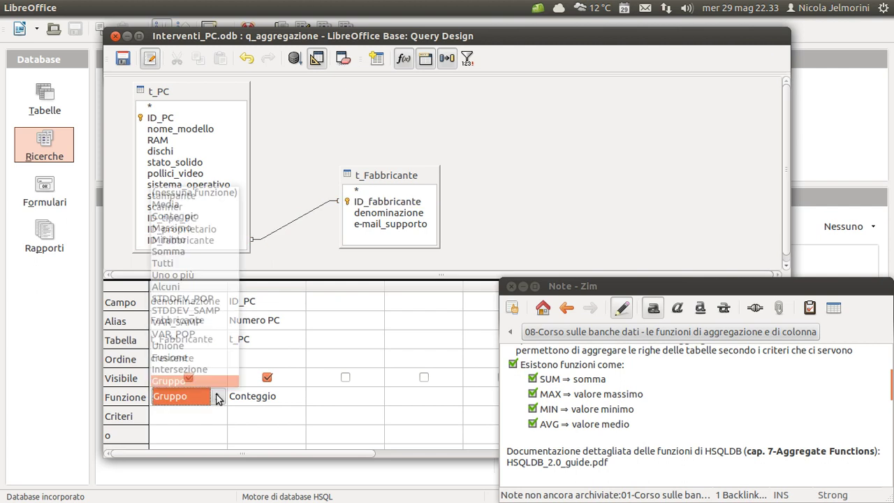
left_click(182, 381)
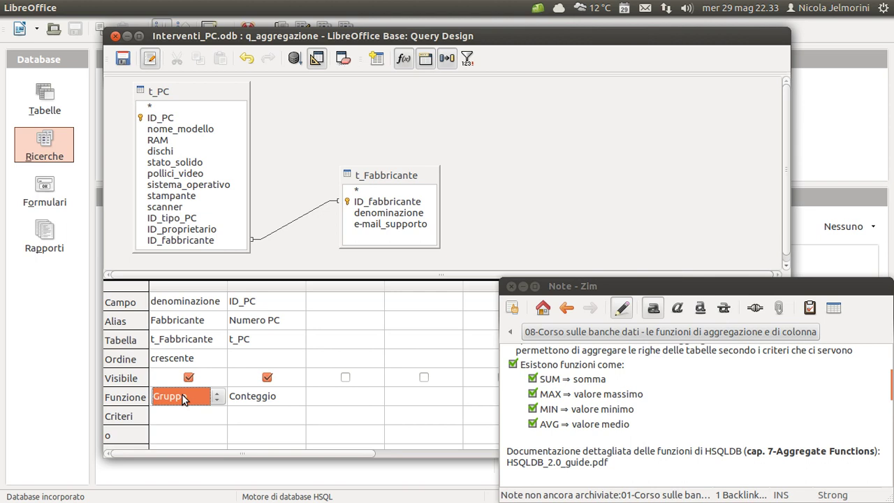
left_click(296, 58)
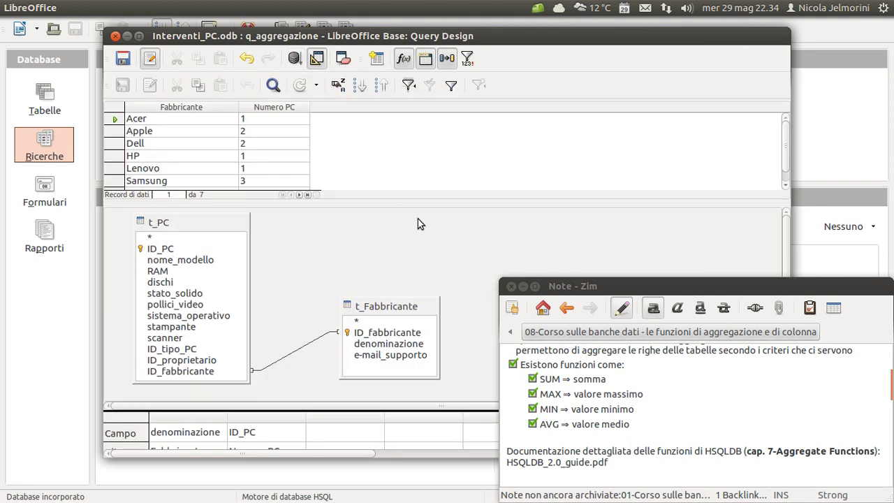
left_click_drag(415, 199, 405, 218)
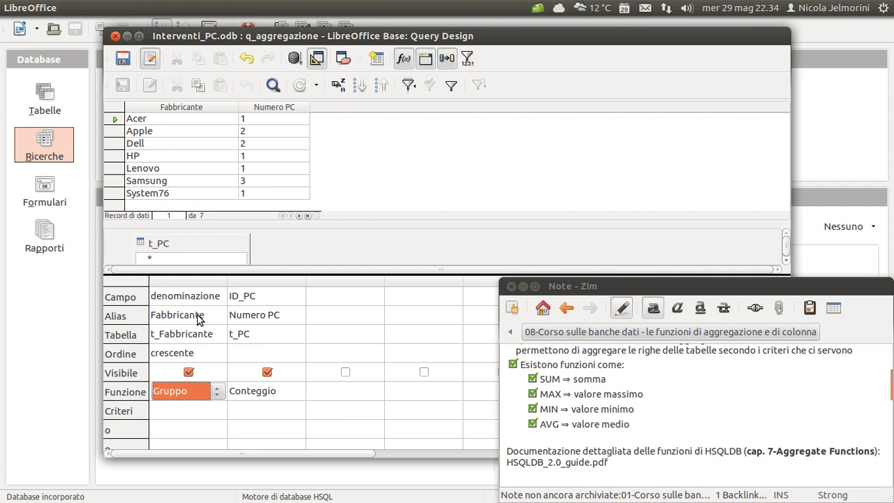
Change the ID_PC column's alias to "Numero di PC" and rerun the query
left_click(266, 318)
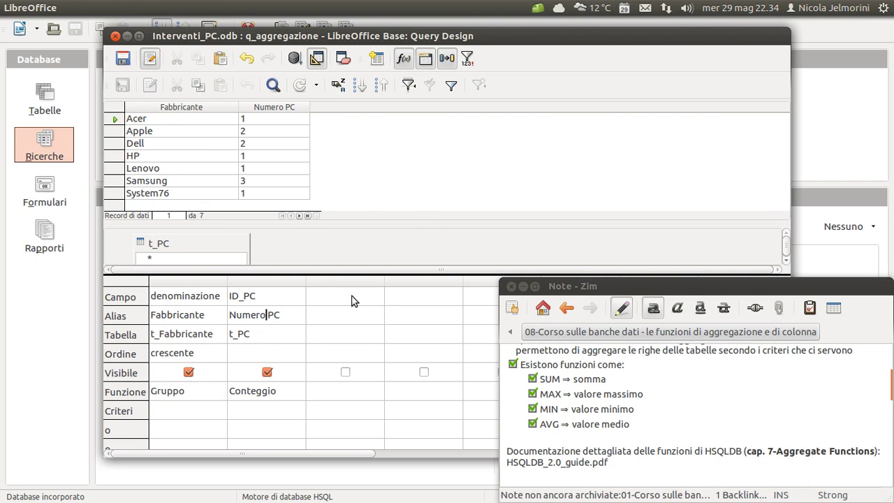
type("di")
key("Tab")
left_click(300, 84)
left_click(294, 59)
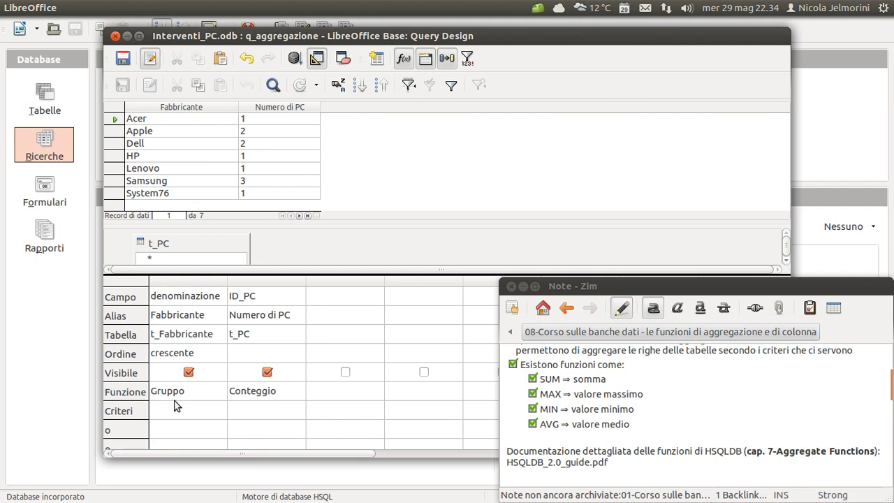
Review the Funzione row, especially the denominazione column's grouping, and close the q_aggregazione query design
left_click(119, 392)
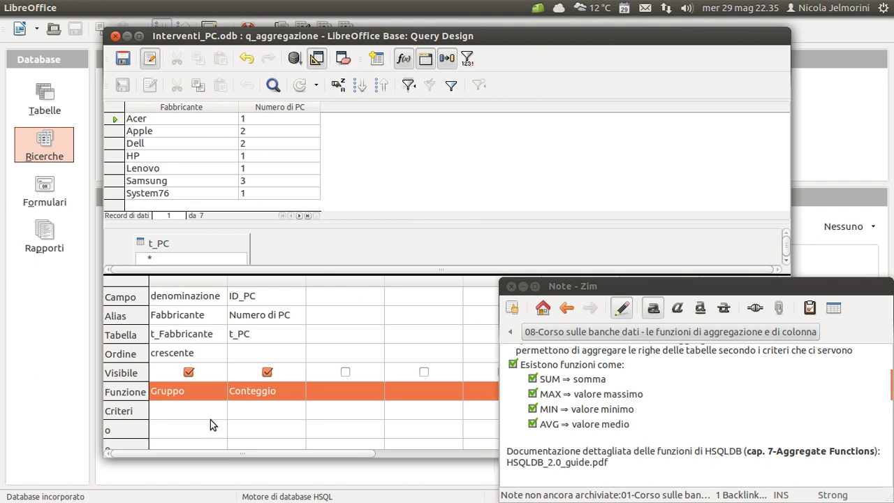
left_click(190, 398)
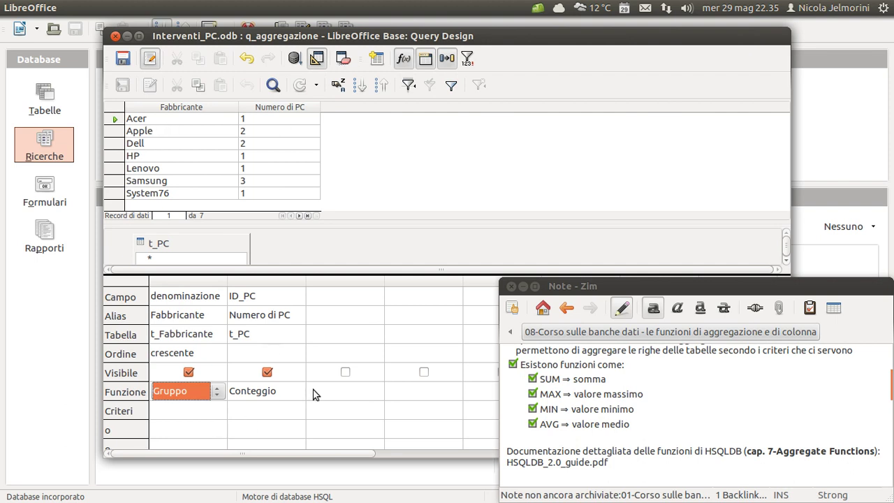
left_click(115, 36)
left_click(443, 266)
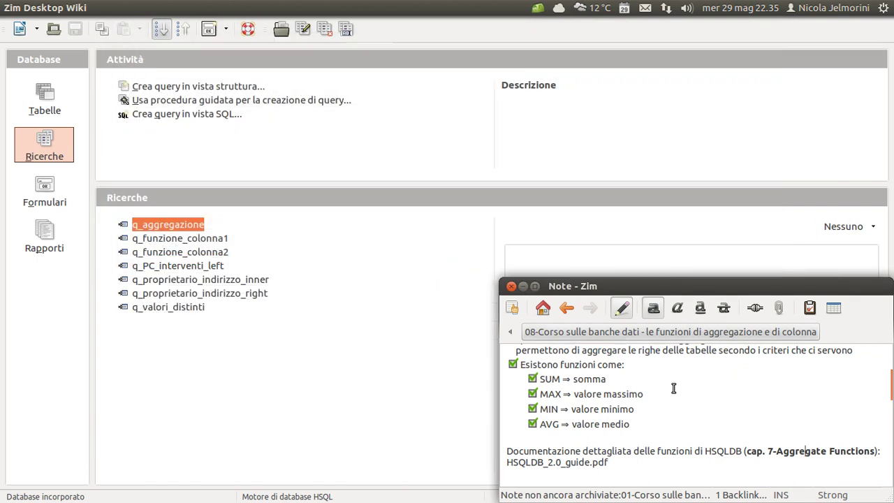
Review the Funzioni di aggregazione section of the Zim course notes, back up to the page title
scroll(711, 389, "up", 3)
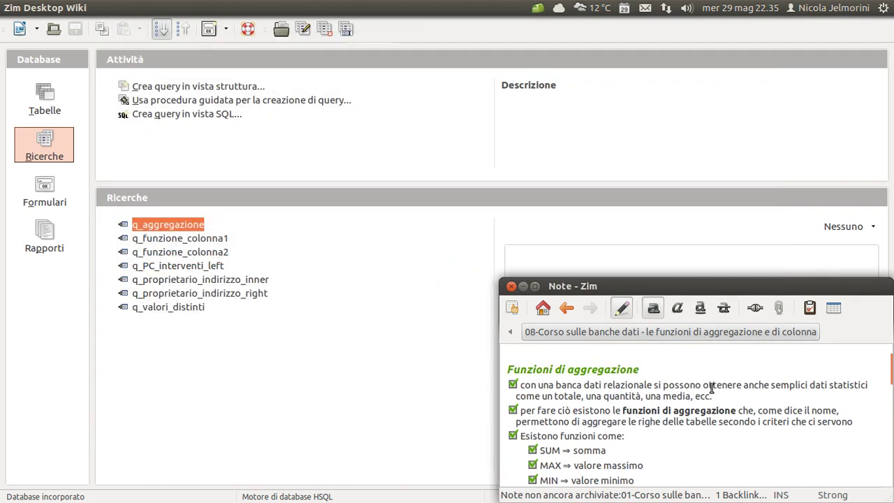
scroll(710, 388, "up", 2)
scroll(712, 393, "down", 1)
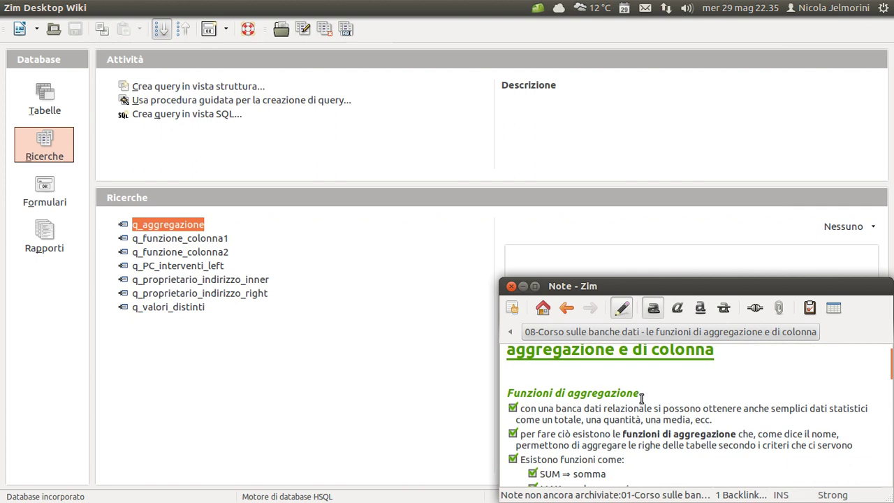
scroll(651, 394, "down", 1)
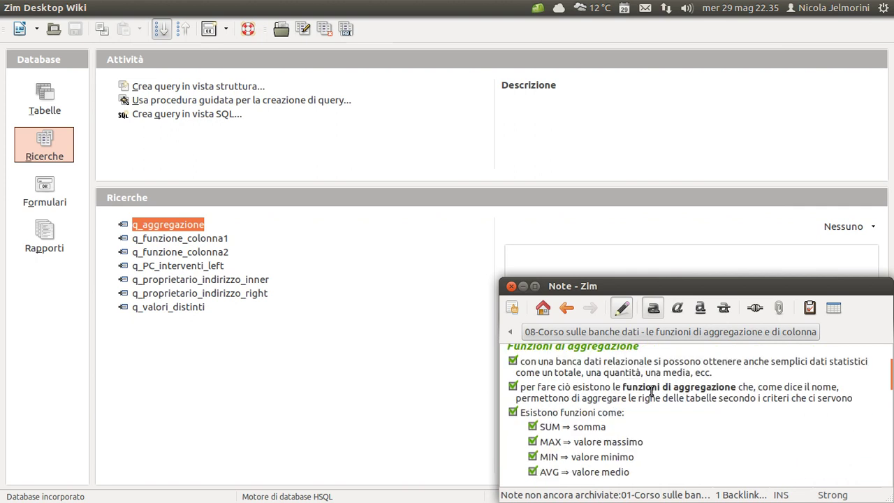
scroll(652, 388, "down", 4)
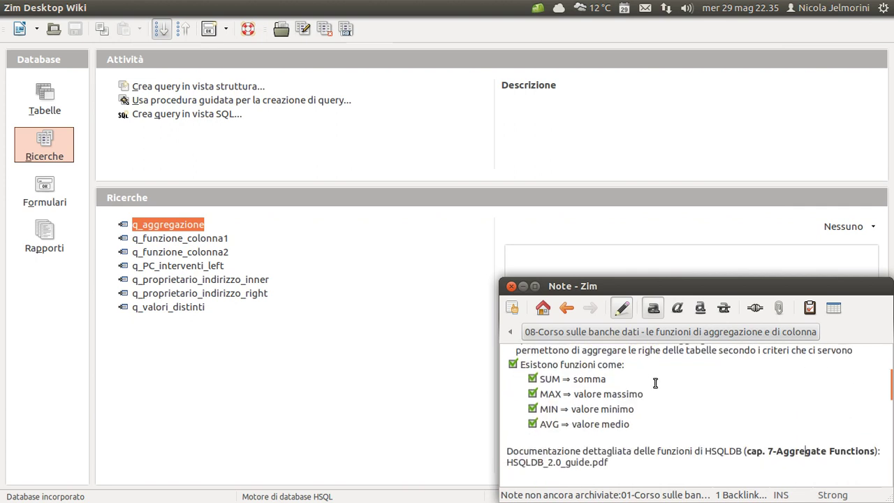
scroll(657, 383, "down", 1)
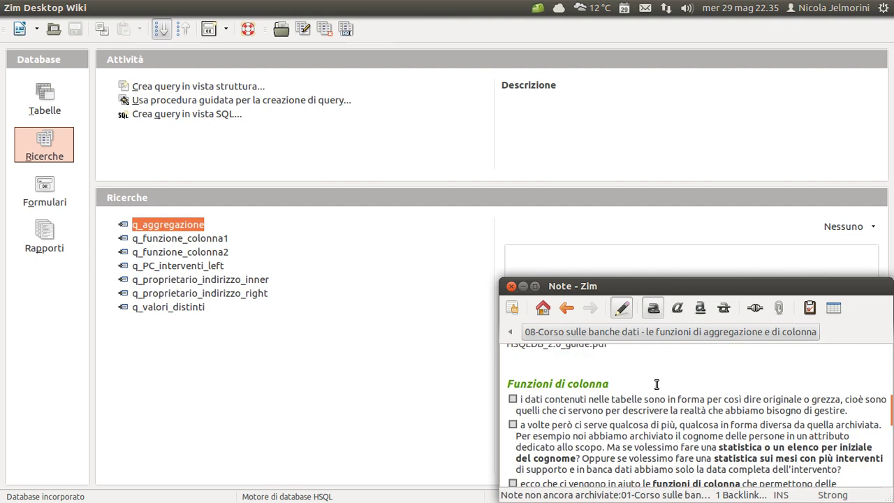
scroll(656, 384, "up", 6)
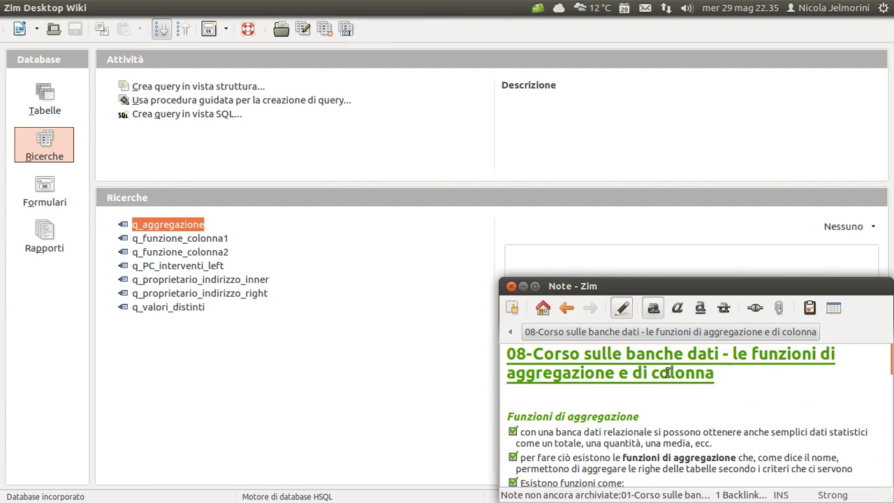
Go to the Funzioni di colonna section of the notes and read its first point about raw table data
scroll(668, 372, "down", 6)
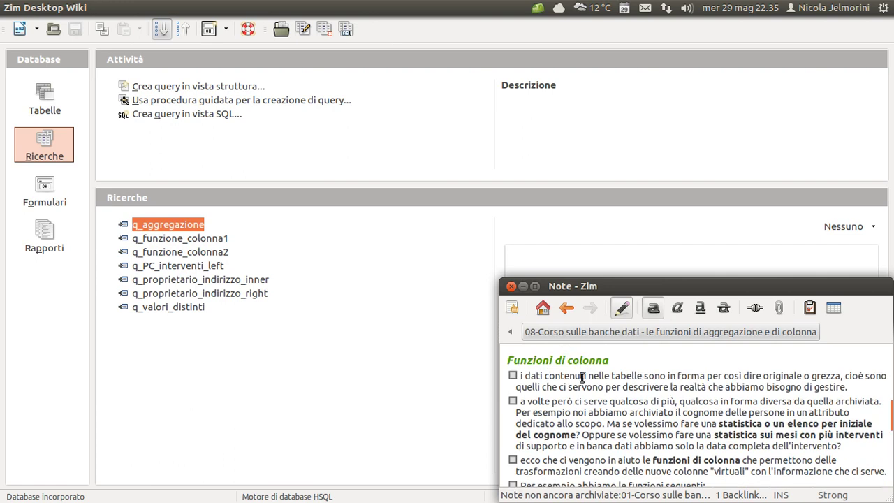
scroll(582, 378, "down", 1)
scroll(581, 378, "up", 1)
left_click_drag(631, 376, 839, 375)
left_click(768, 377)
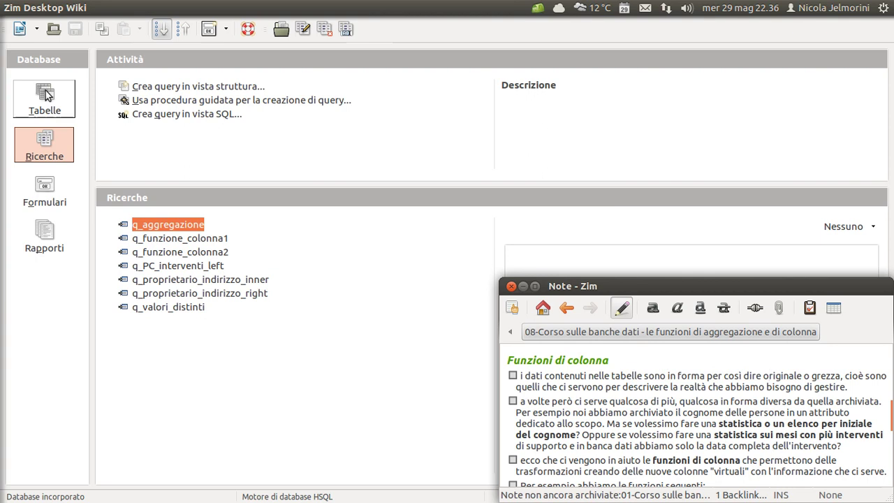
Switch to LibreOffice Base, show the database's tables and select t_Fabbricante
left_click(46, 97)
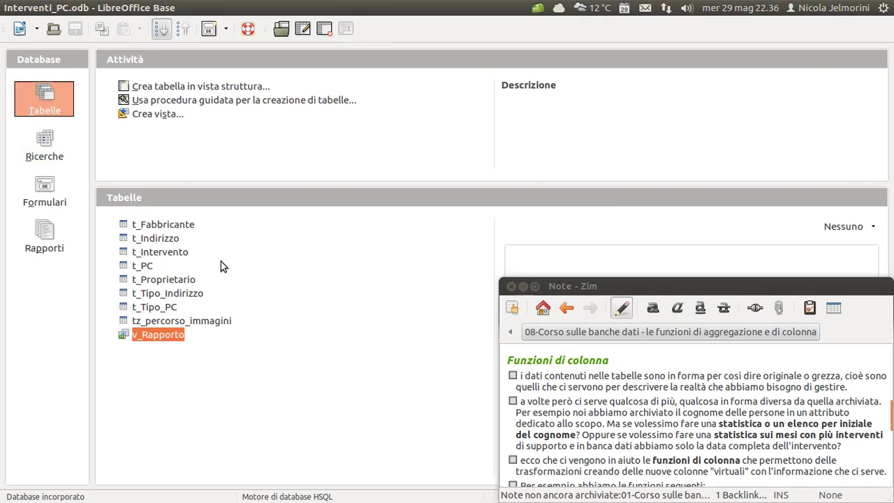
left_click(159, 224)
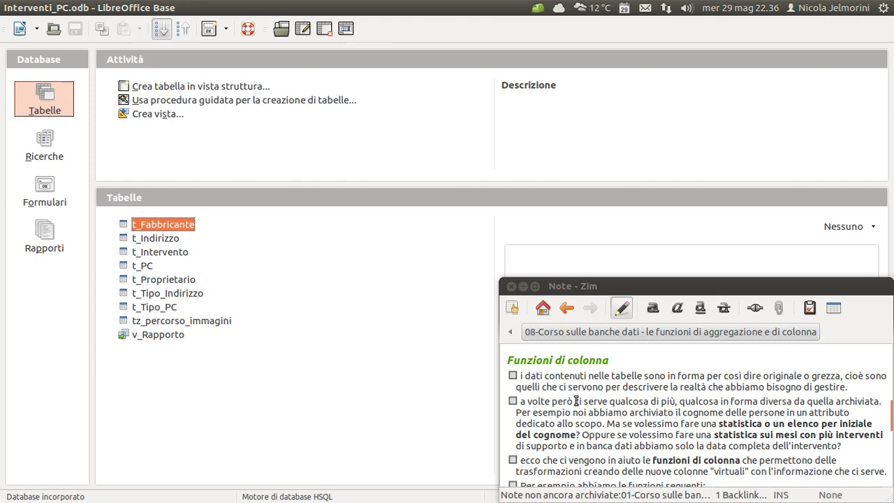
In the Zim notes, tick off the point on raw table data and highlight the opening sentence of the second point
left_click_drag(561, 375, 750, 386)
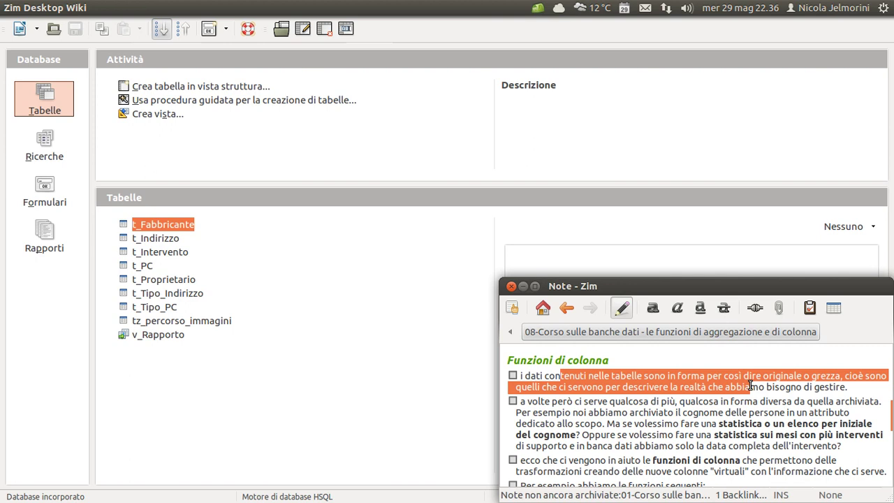
left_click(513, 376)
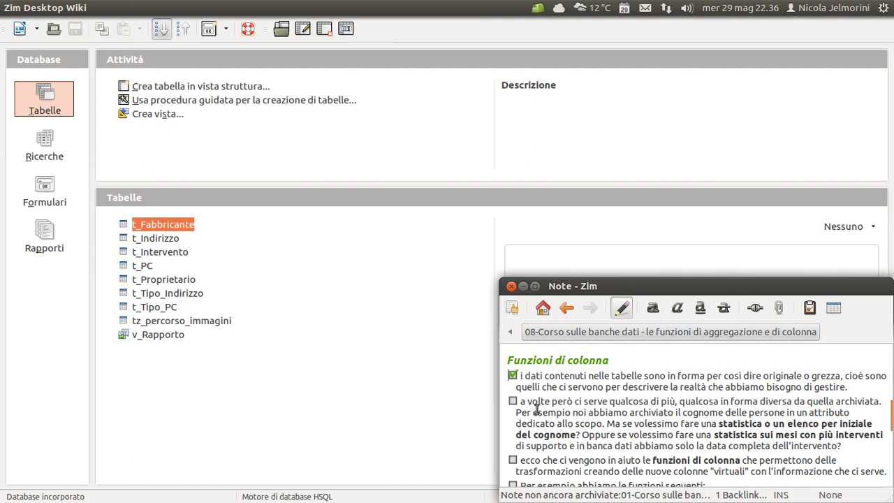
left_click_drag(537, 401, 633, 401)
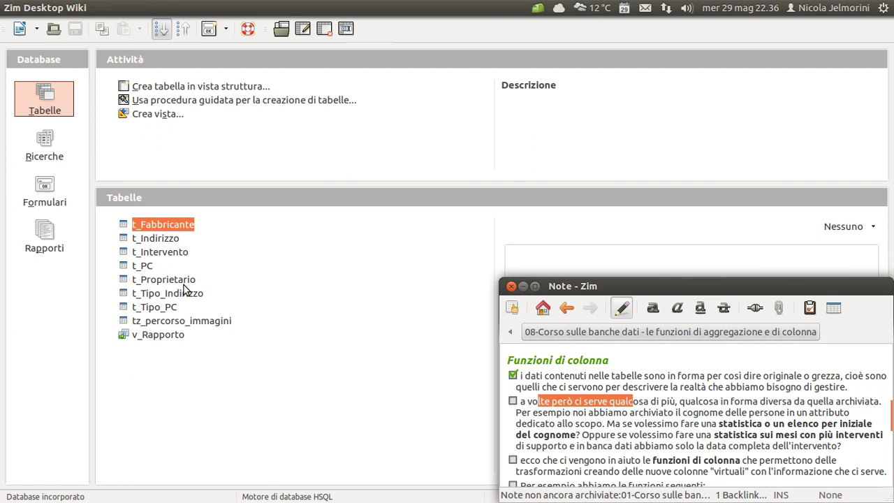
left_click(693, 402)
left_click_drag(680, 401, 813, 394)
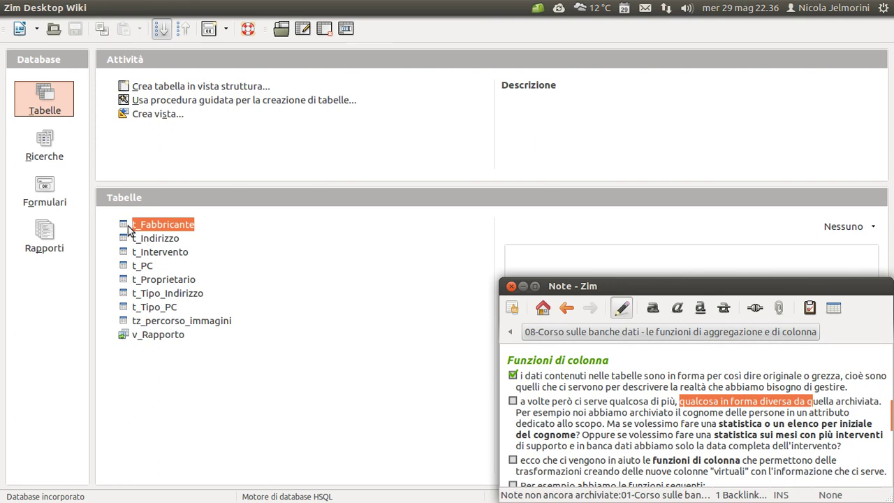
Point out the t_PC, t_Tipo_Indirizzo and t_Tipo_PC tables in LibreOffice Base
left_click(125, 269)
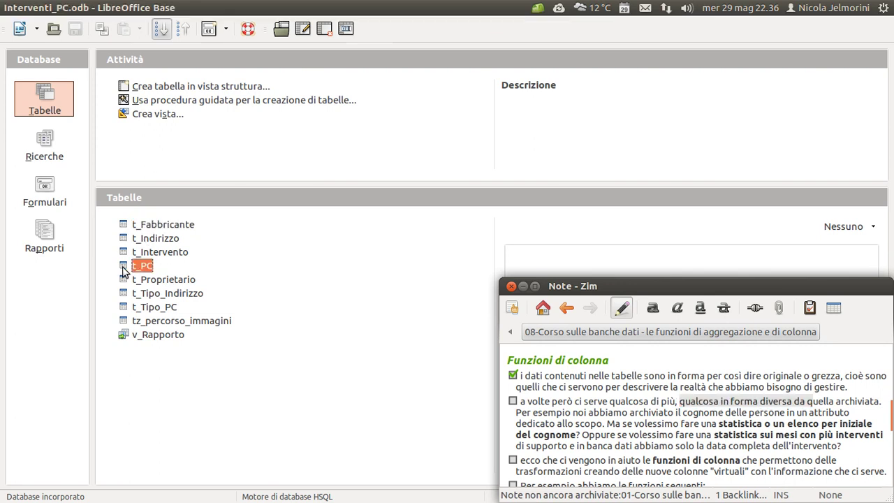
left_click(127, 296)
left_click(126, 311)
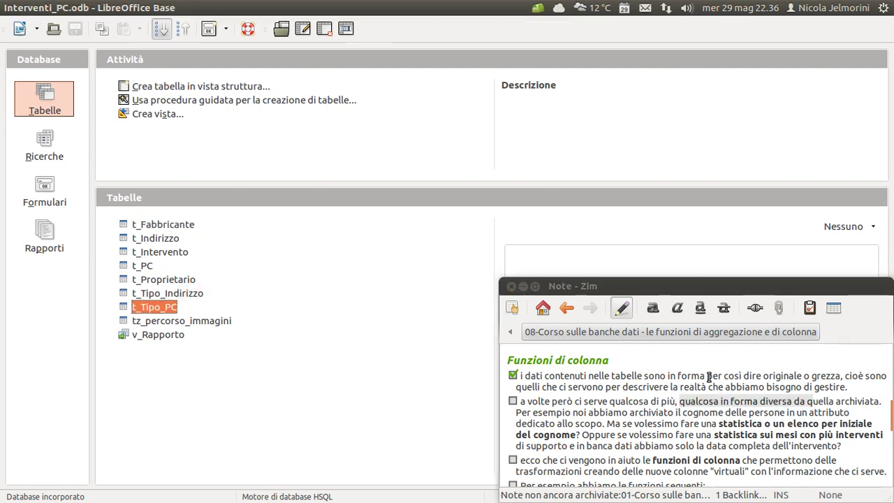
Highlight the notes' example about archiving surnames, and open the t_Proprietario table data in LibreOffice Base
left_click(716, 401)
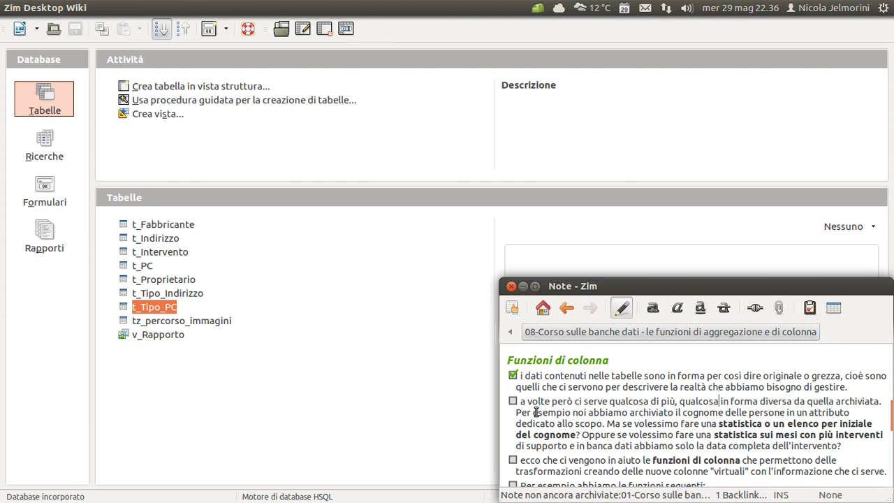
left_click_drag(528, 412, 786, 409)
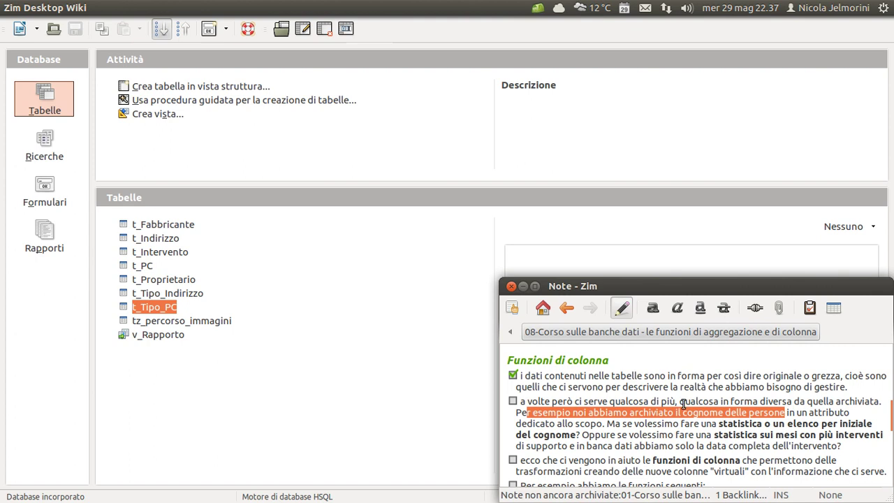
left_click(128, 285)
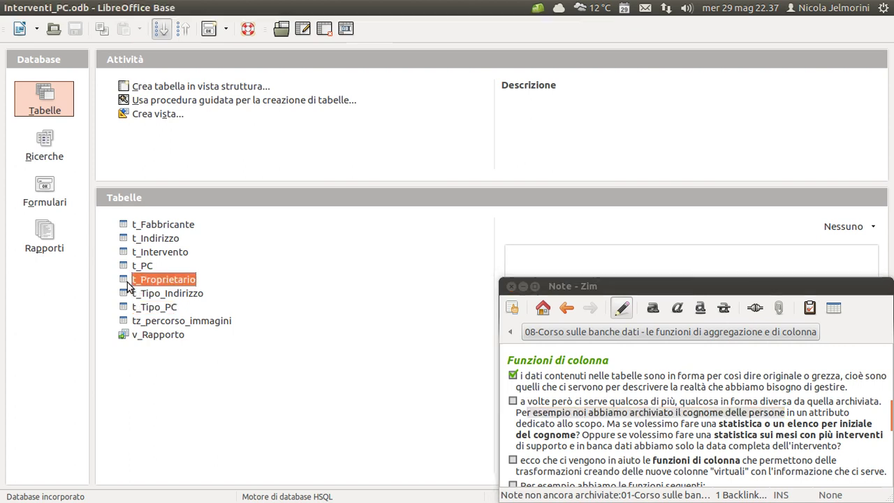
double_click(128, 286)
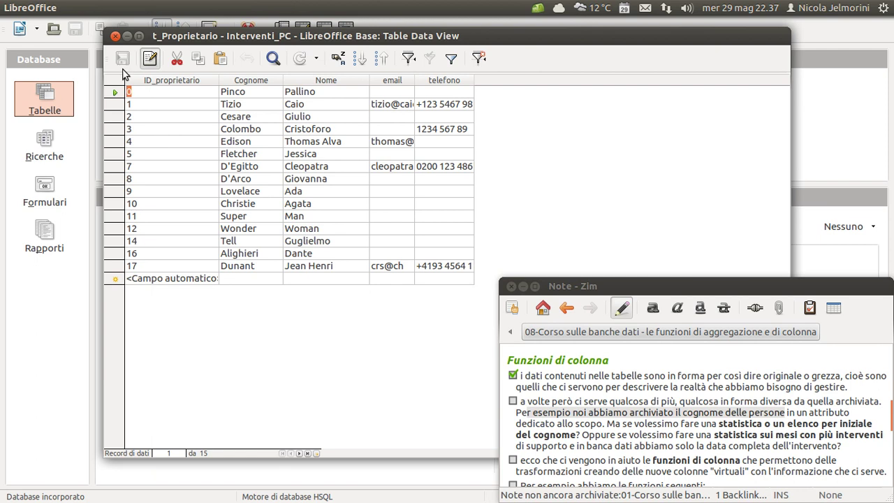
Highlight the second point's questions on surname initials and months with most interventions in the Zim notes, and tick the point off
double_click(687, 415)
left_click(599, 419)
left_click_drag(606, 423, 581, 435)
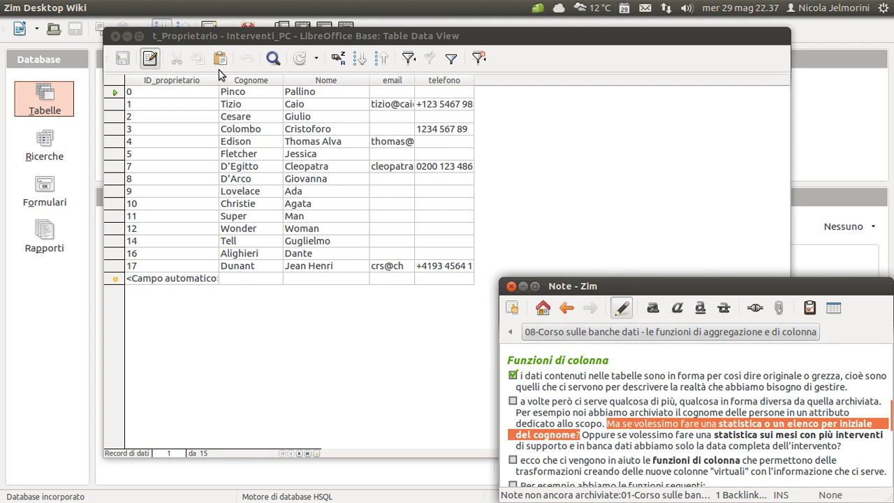
left_click(606, 433)
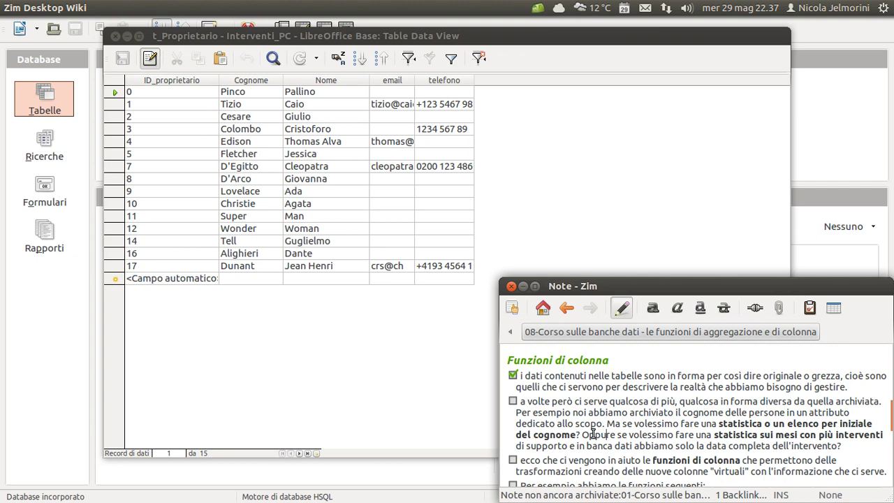
mouse_move(584, 435)
left_mouse_down()
mouse_move(738, 446)
mouse_move(838, 433)
mouse_move(574, 446)
left_mouse_up()
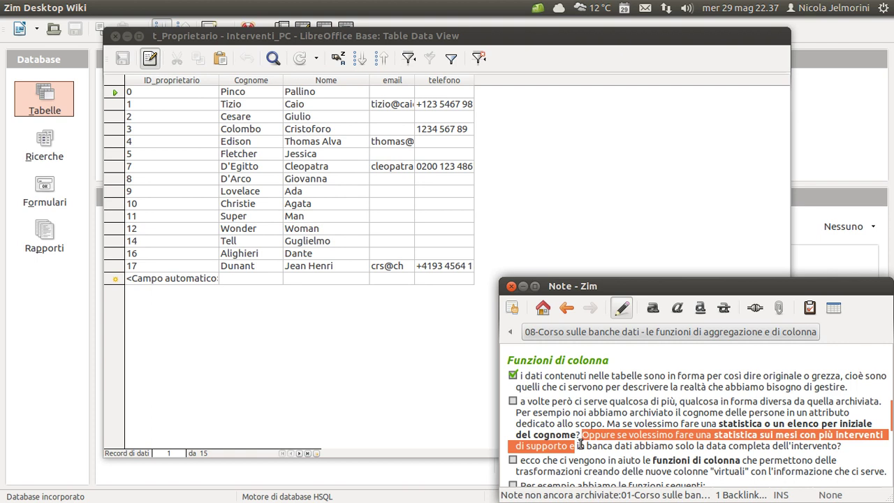
left_click(605, 425)
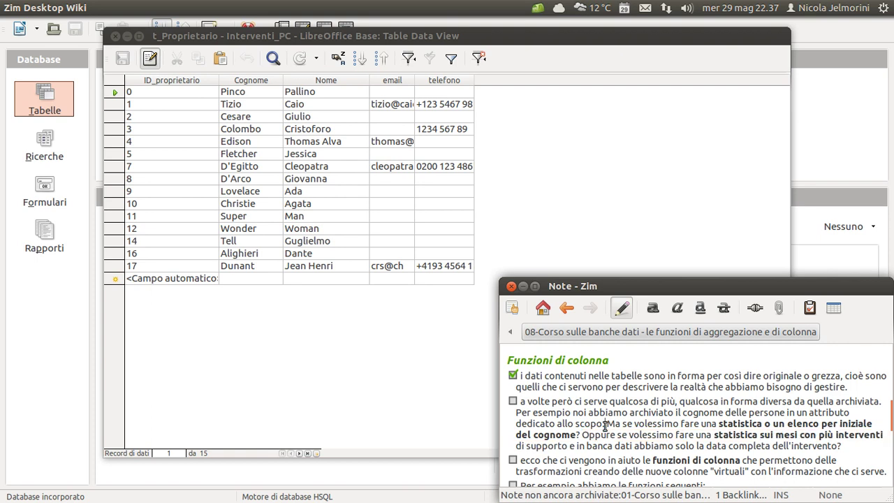
left_click_drag(604, 424, 836, 447)
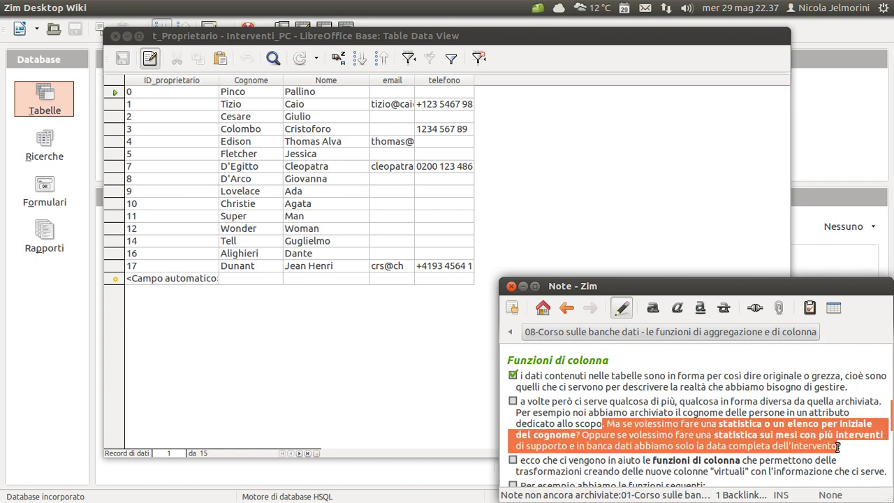
left_click(796, 422)
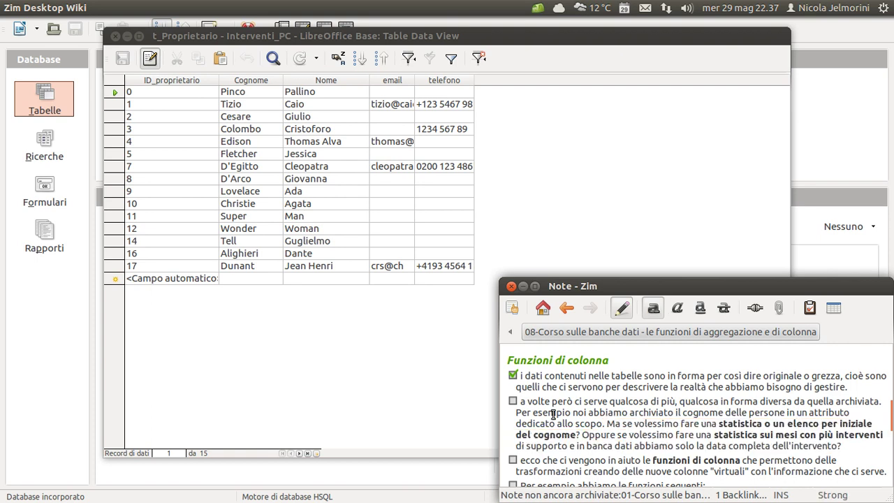
left_click(513, 401)
Tick off the point introducing funzioni di colonna and highlight its explanation of new "virtuali" columns
scroll(625, 408, "down", 2)
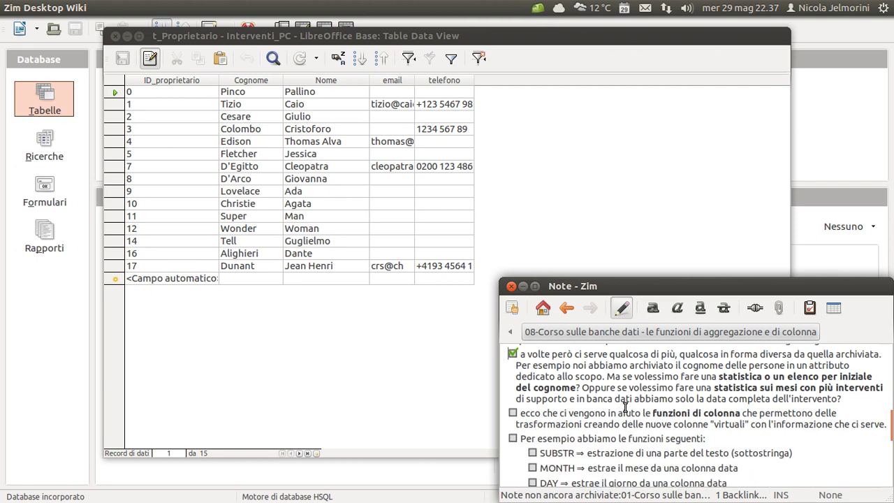
scroll(625, 407, "down", 1)
left_click(512, 389)
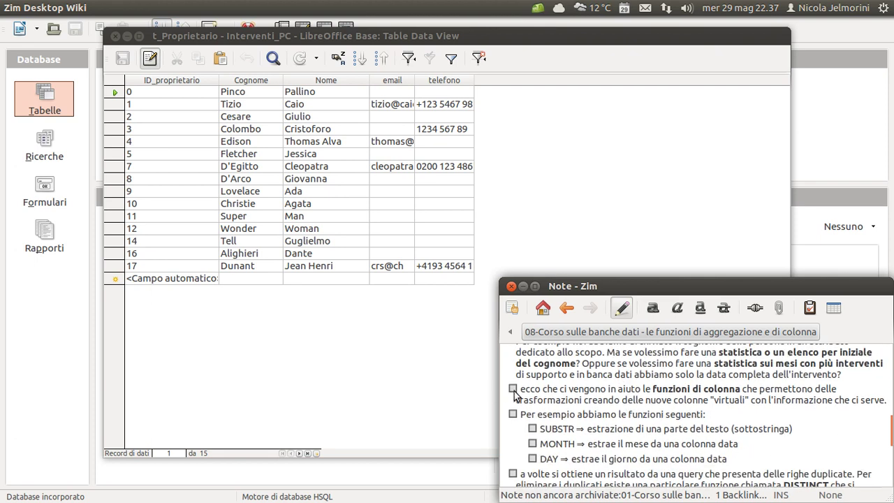
left_click_drag(579, 389, 789, 384)
left_click(592, 400)
left_click_drag(701, 397, 748, 399)
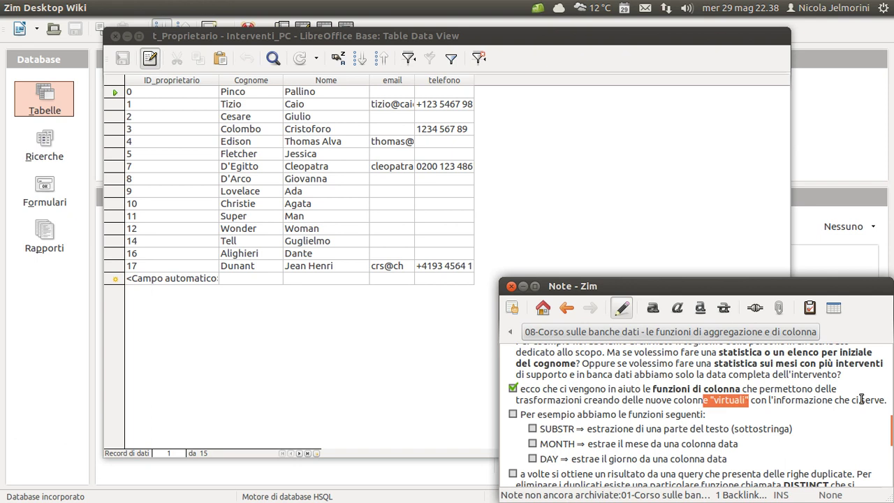
left_click_drag(870, 399, 539, 391)
left_click(537, 391)
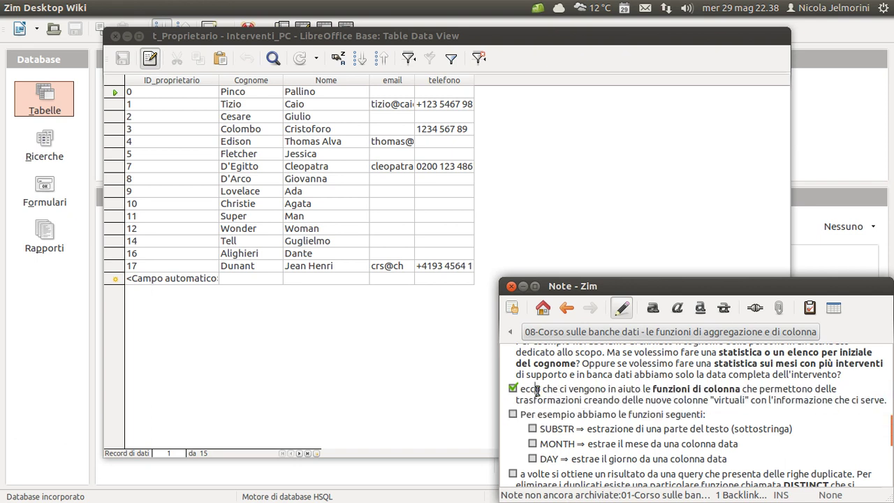
Tick off the point introducing the example functions and its SUBSTR entry on extracting part of a text
scroll(537, 391, "down", 1)
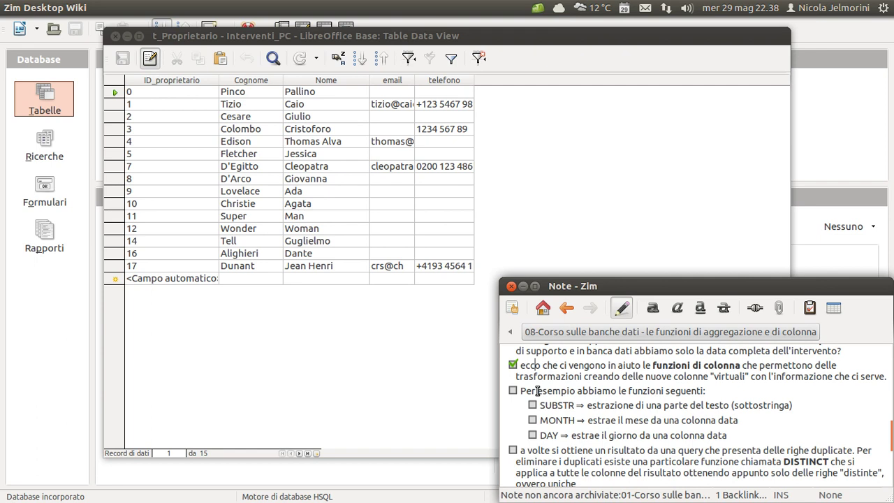
scroll(537, 391, "down", 1)
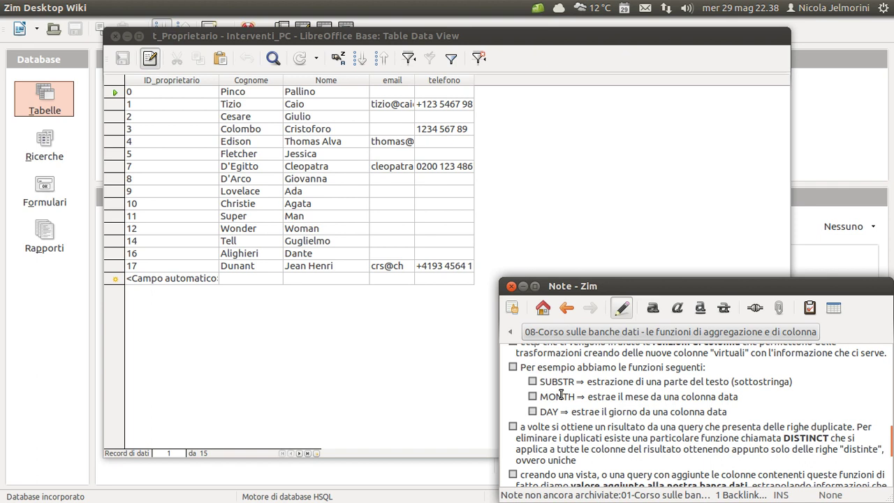
left_click(560, 354)
double_click(560, 366)
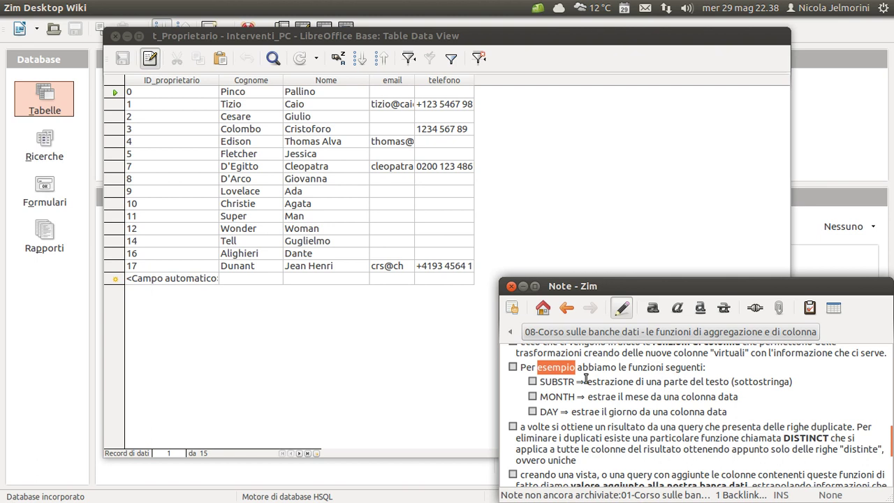
left_click(584, 367)
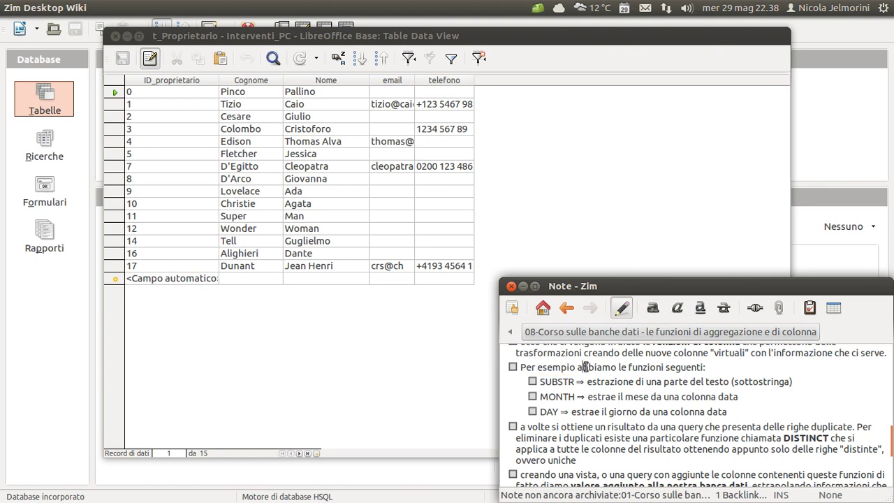
left_click(512, 368)
left_click(532, 381)
Compare the surname-initial example in the second point with the SUBSTR entry's description
scroll(649, 389, "up", 2)
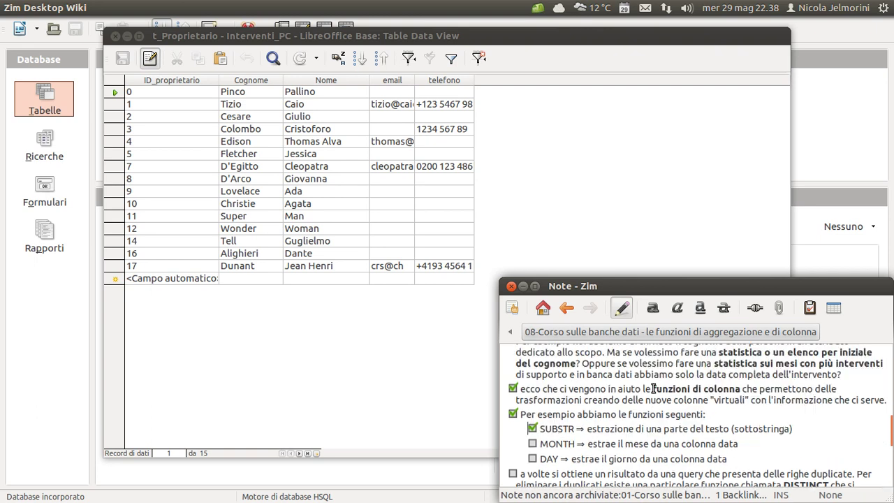
scroll(652, 389, "up", 1)
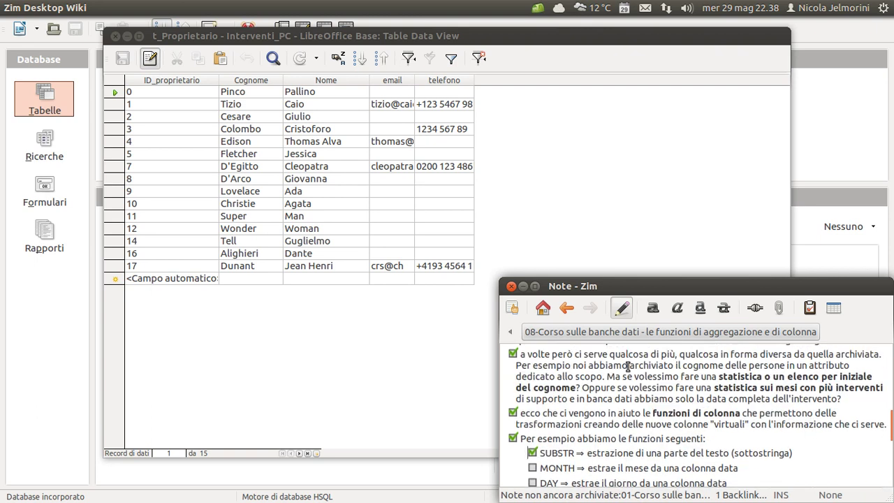
scroll(628, 366, "down", 2)
double_click(569, 404)
left_click(595, 405)
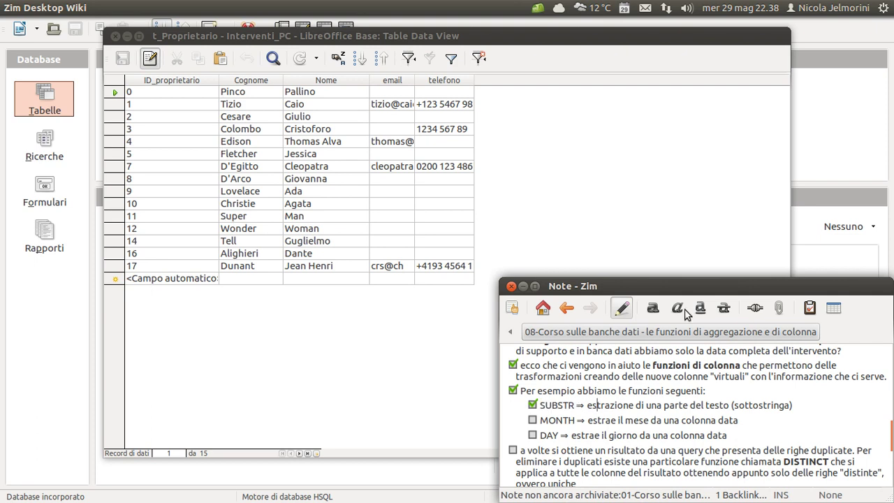
scroll(722, 367, "down", 1)
scroll(719, 374, "up", 1)
scroll(700, 399, "down", 1)
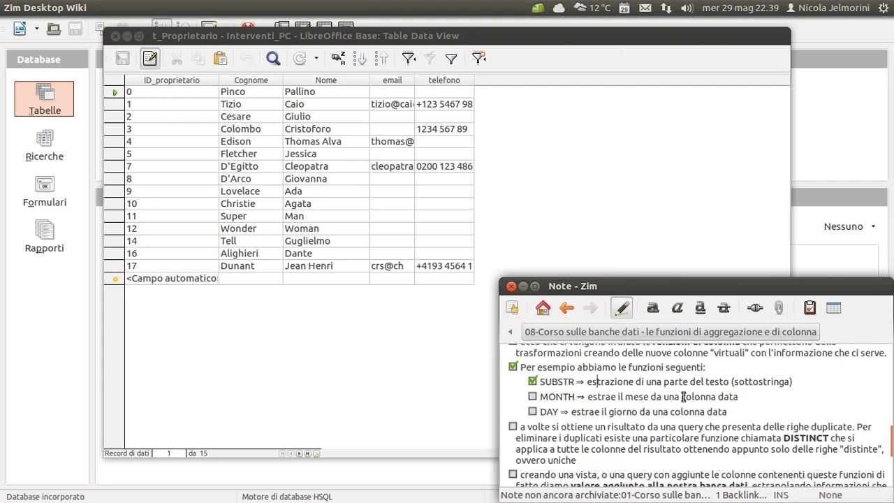
Tick off the MONTH and DAY entries and highlight their descriptions of extracting month and day from a date column
left_click(532, 397)
left_click_drag(588, 397, 719, 399)
left_click(718, 397)
left_click(532, 412)
left_click_drag(589, 412, 692, 412)
left_click(693, 412)
Re-read the example on months with most interventions, the list of column functions and the start of the DISTINCT point
scroll(692, 409, "up", 1)
scroll(691, 410, "up", 2)
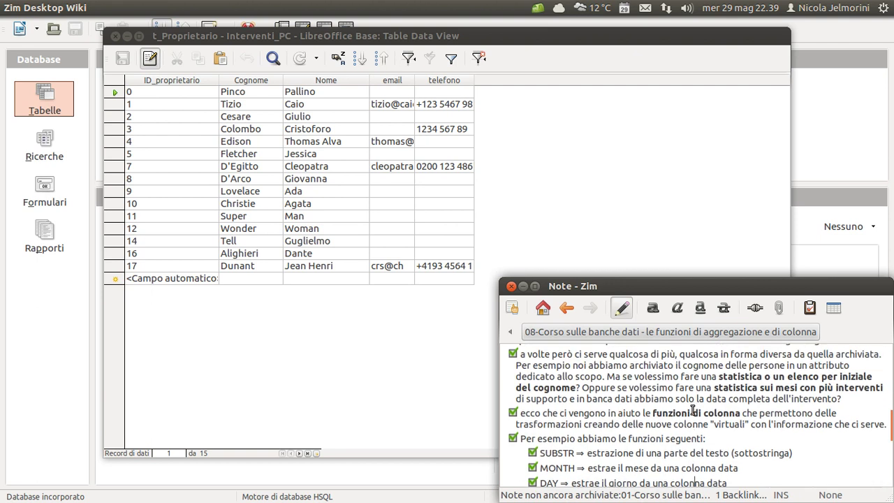
left_click_drag(706, 387, 656, 398)
left_click(657, 398)
scroll(657, 398, "down", 2)
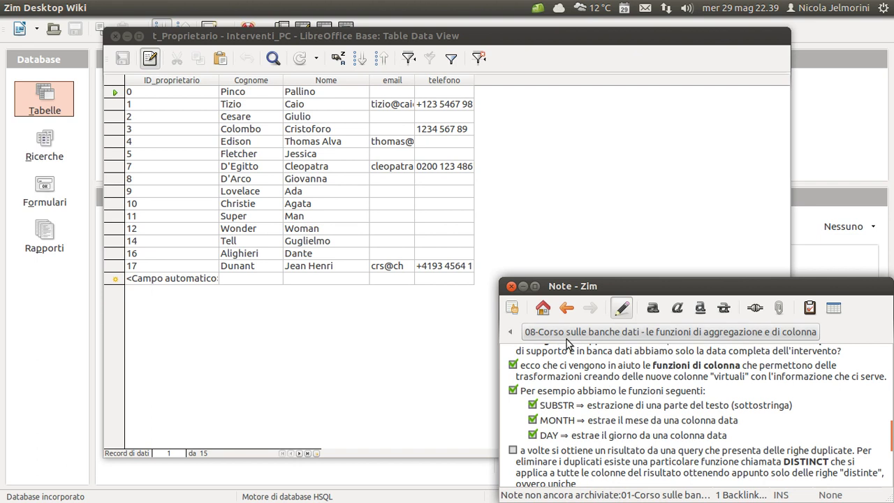
scroll(587, 376, "down", 1)
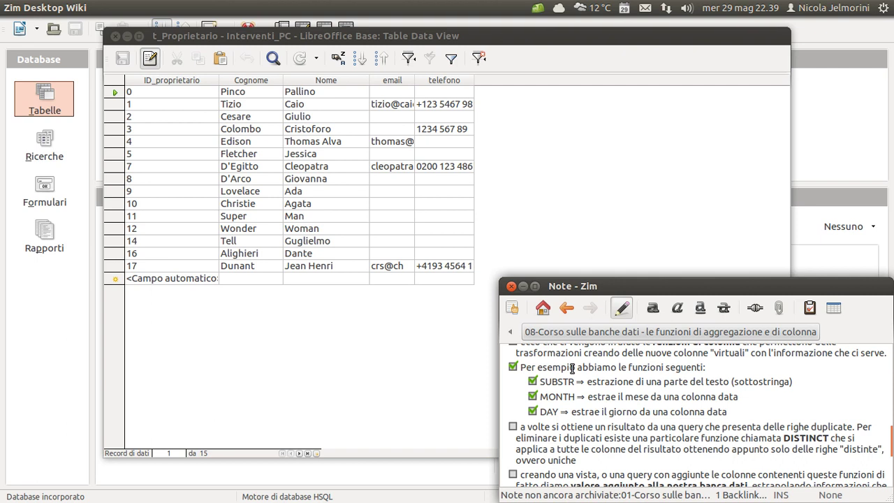
double_click(556, 382)
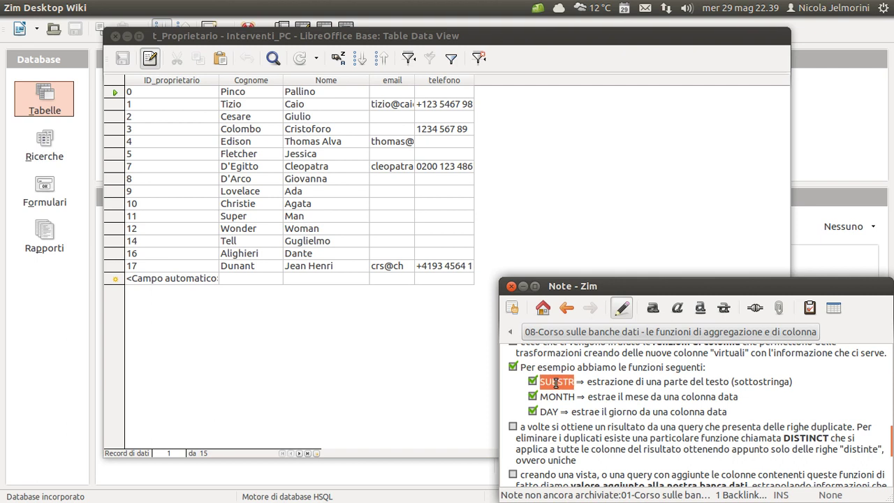
scroll(558, 384, "down", 1)
left_click(575, 403)
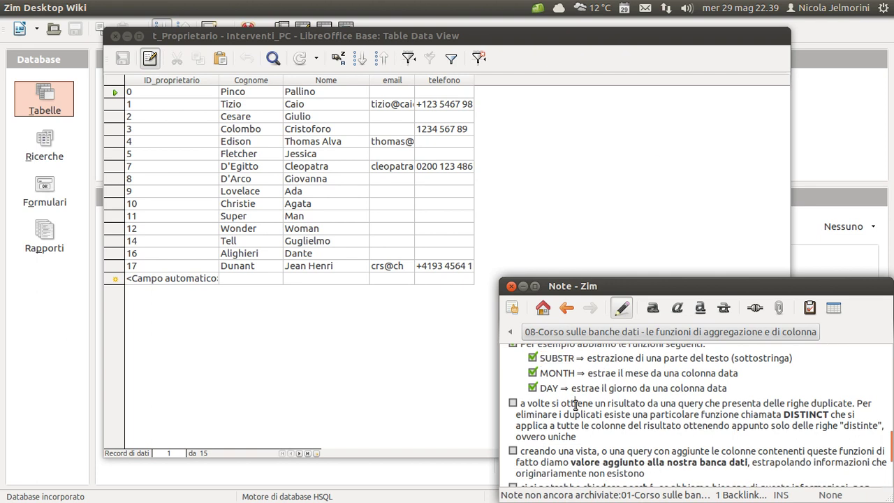
scroll(575, 404, "down", 1)
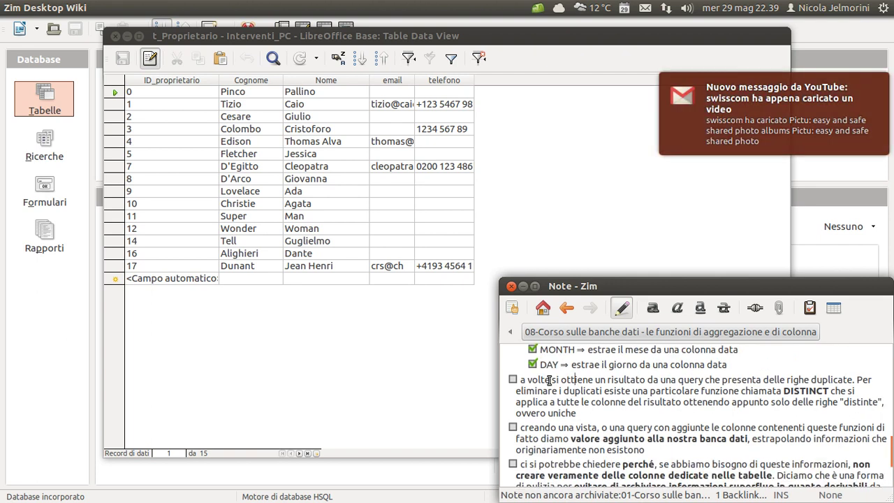
scroll(552, 381, "up", 2)
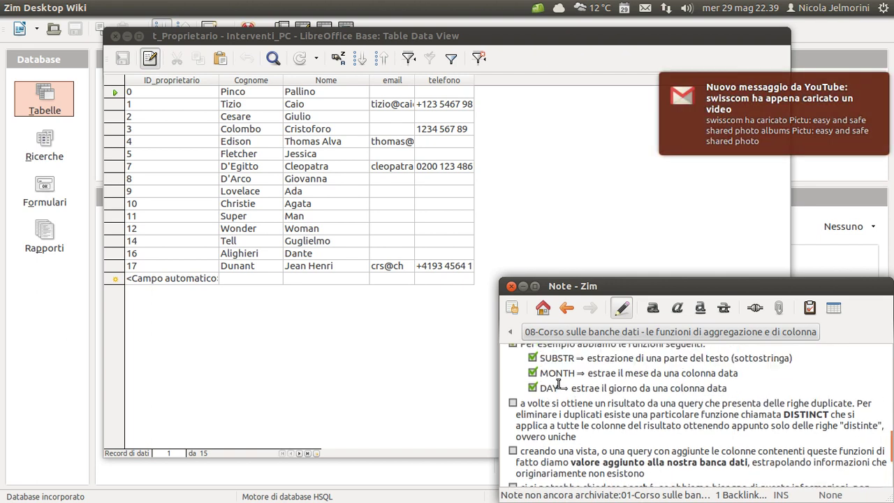
Close the t_Proprietario table data and open the q_funzione_colonna1 query for editing
left_click(122, 51)
left_click(115, 36)
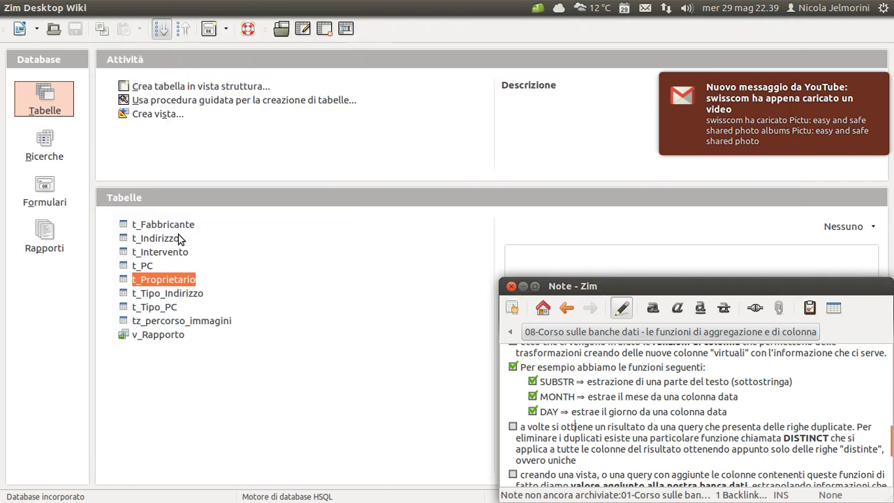
left_click(44, 149)
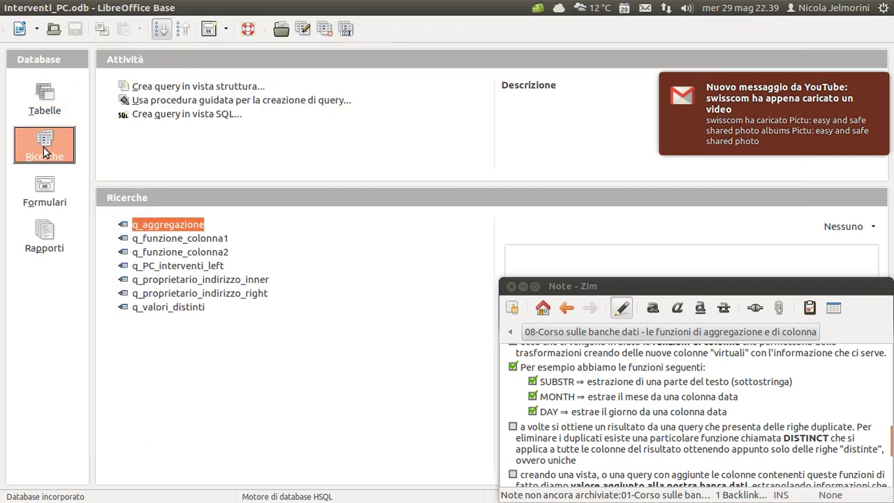
left_click(161, 240)
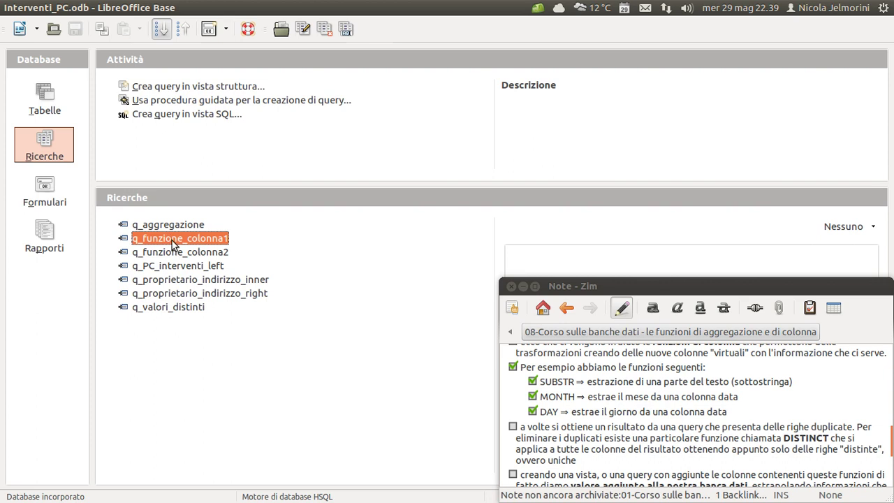
left_click(310, 31)
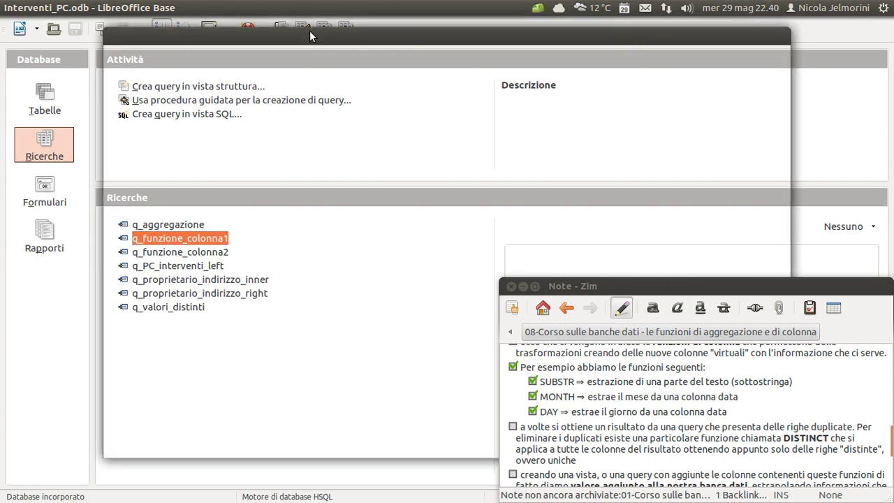
left_click_drag(414, 35, 357, 31)
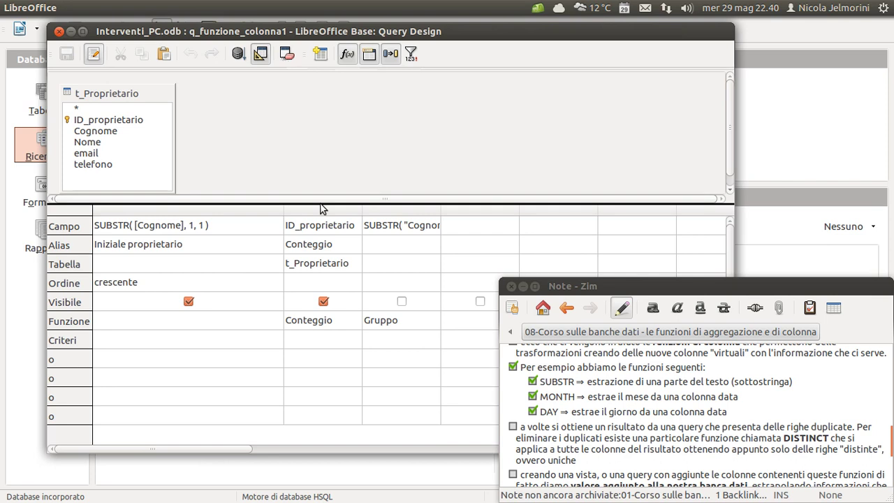
Adjust the q_funzione_colonna1 design panes and column widths, and compare its two SUBSTR columns and ID_proprietario count with the function notes
left_click_drag(323, 203, 323, 225)
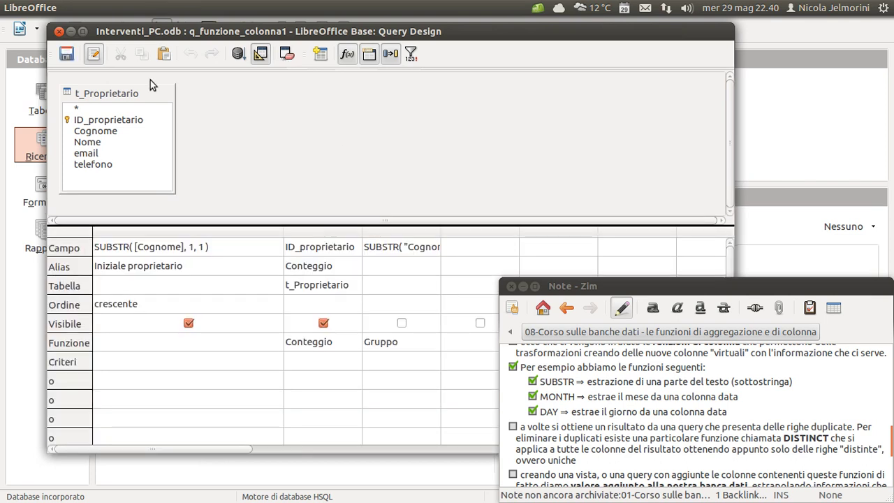
left_click_drag(137, 88, 157, 81)
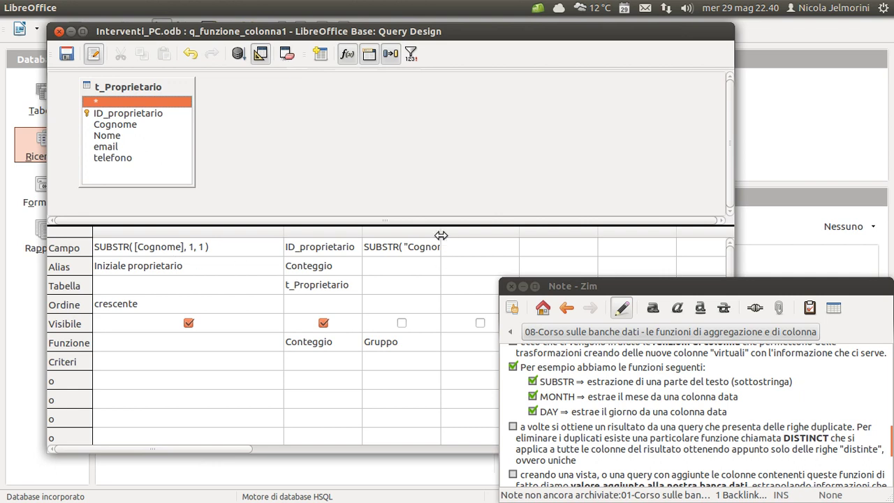
left_click_drag(443, 234, 496, 235)
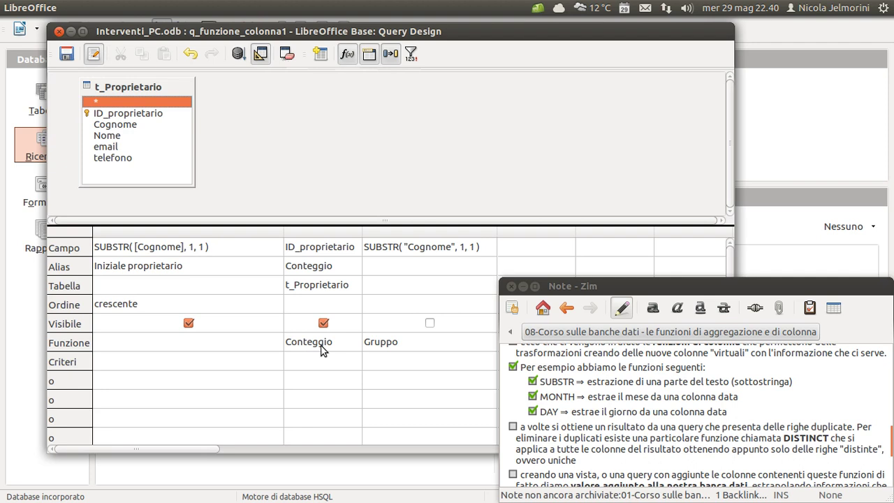
scroll(687, 389, "up", 2)
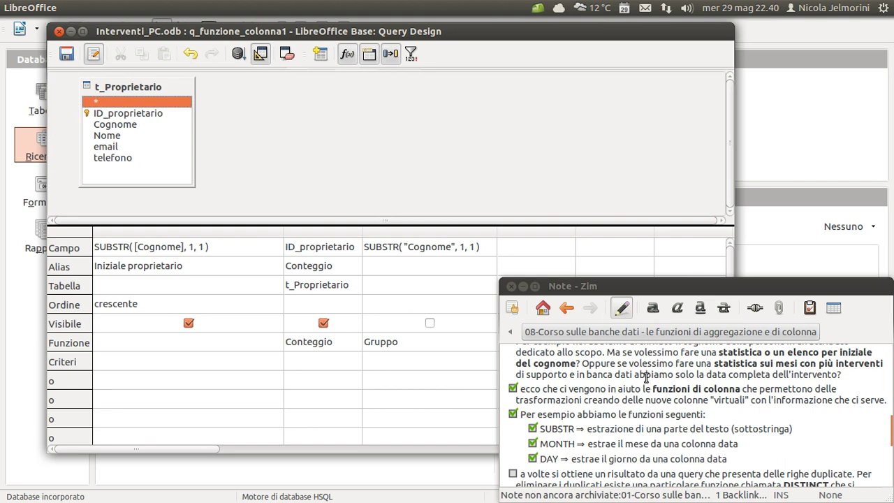
scroll(646, 377, "down", 1)
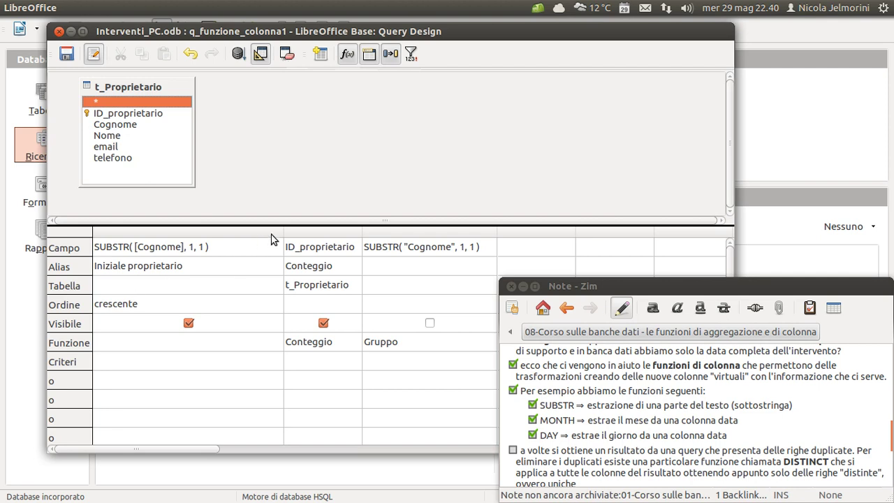
left_click_drag(284, 232, 234, 233)
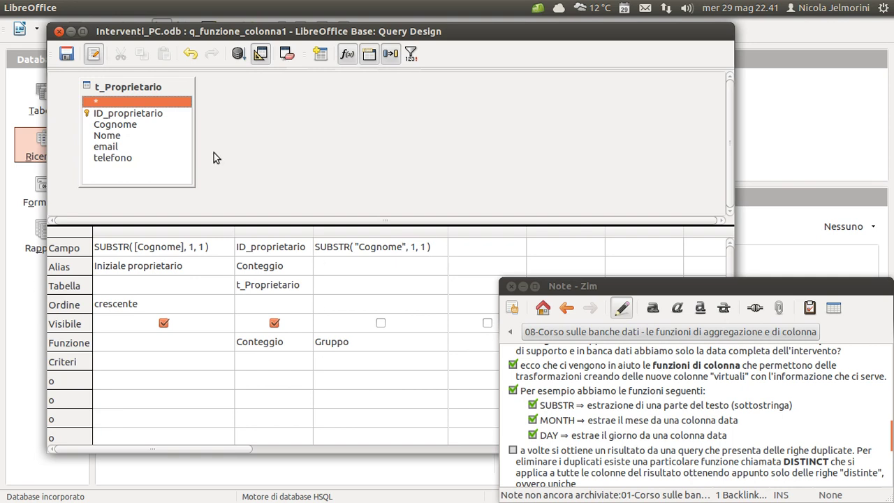
left_click(137, 116)
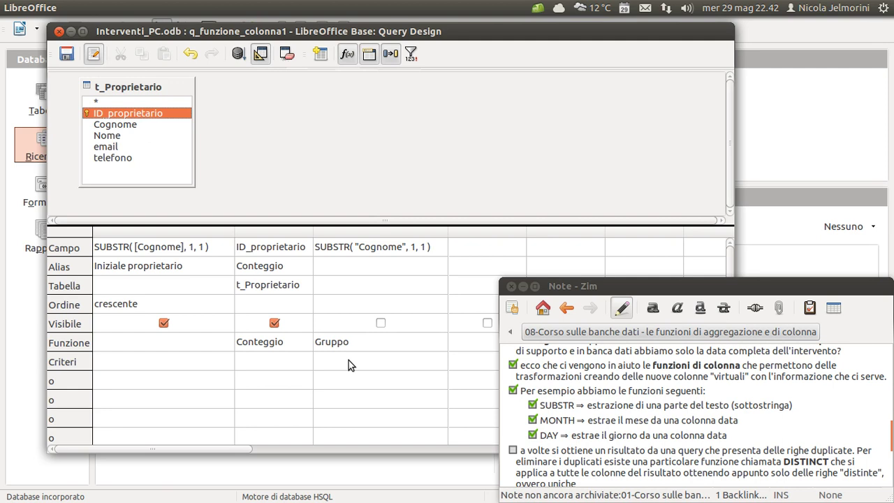
Narrow the q_funzione_colonna1 design window and move it aside to uncover the query list
left_click_drag(156, 31, 176, 53)
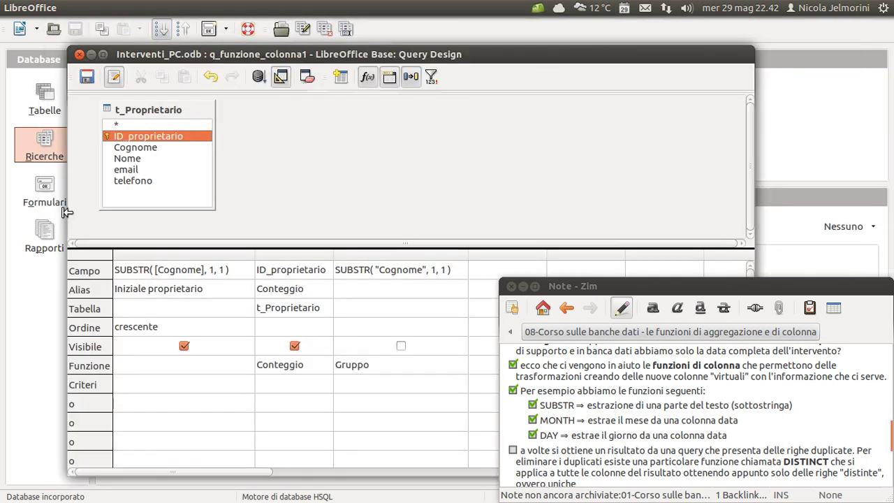
mouse_move(298, 54)
left_mouse_down()
mouse_move(537, 66)
mouse_move(301, 54)
left_mouse_up()
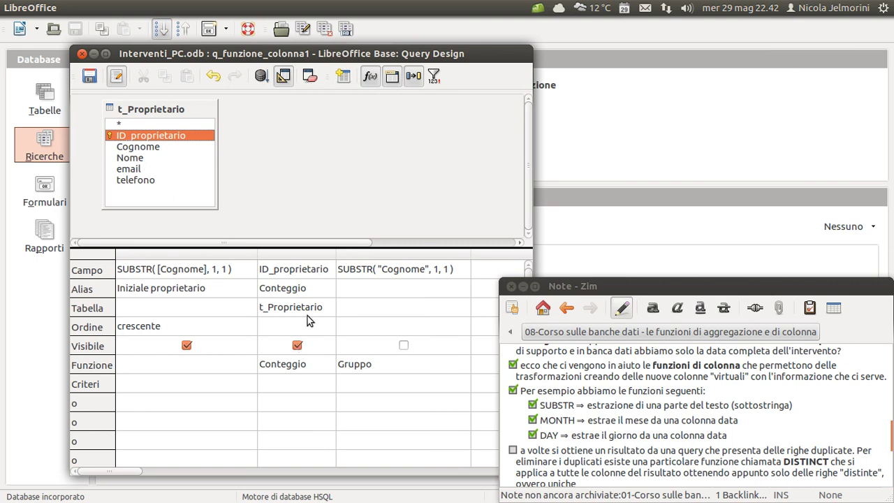
left_click_drag(375, 54, 714, 26)
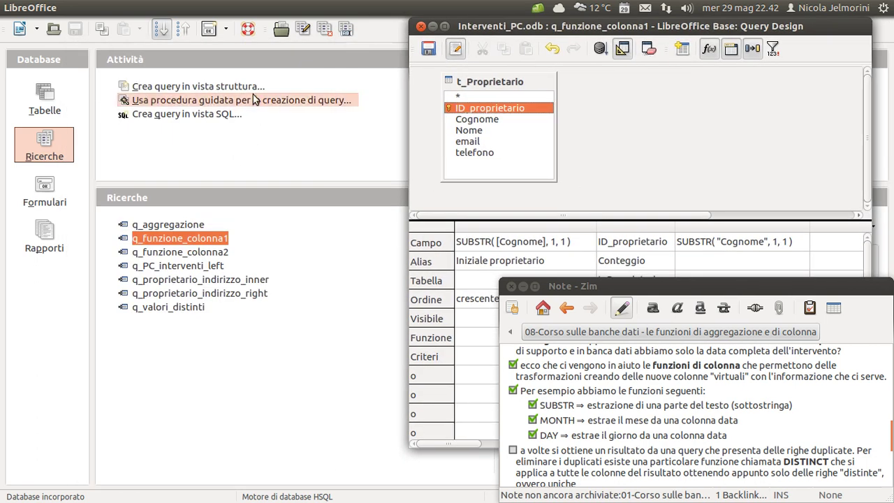
Create a new query in design view with the t_Proprietario table and enlarge its field list to show all fields
left_click(183, 89)
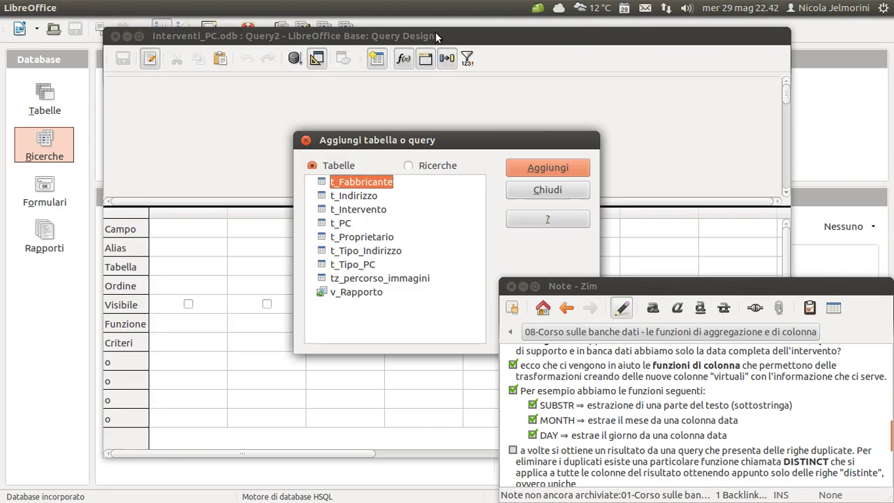
left_click(323, 240)
left_click(536, 165)
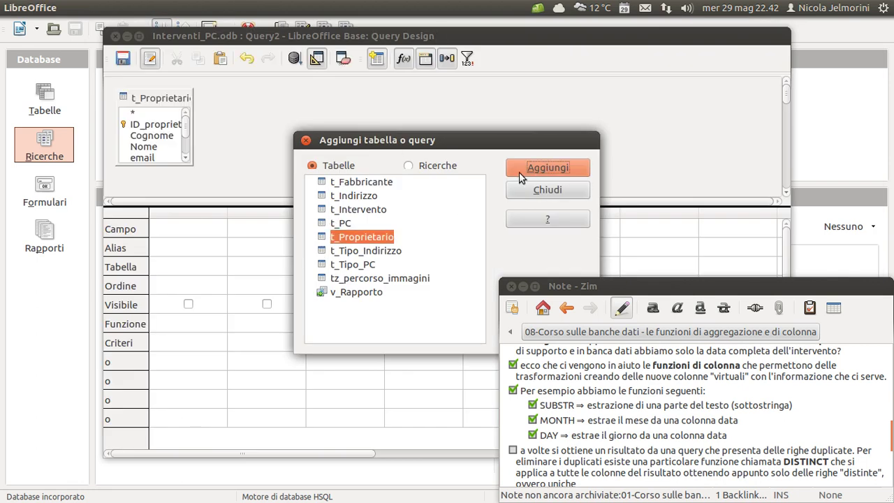
left_click(541, 190)
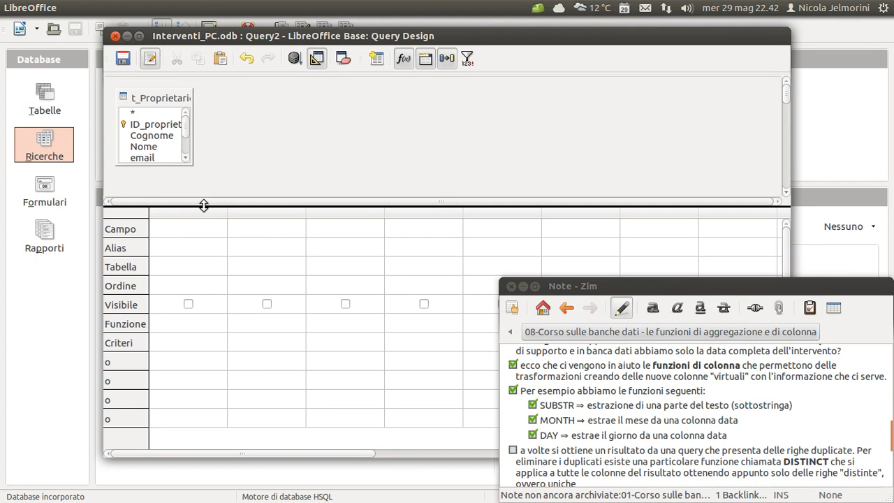
left_click_drag(203, 206, 203, 270)
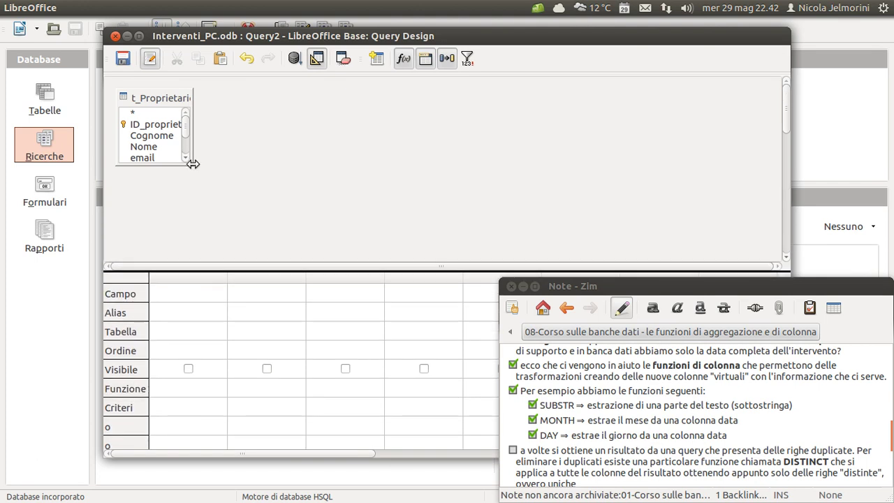
left_click_drag(192, 167, 203, 215)
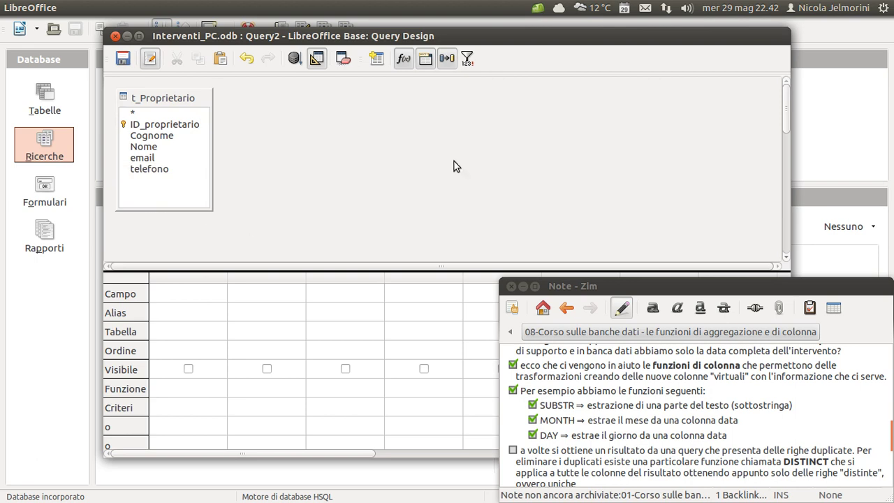
Keep the q_funzione_colonna1 window always on top and place the new query's window beside it
key("alt+Tab")
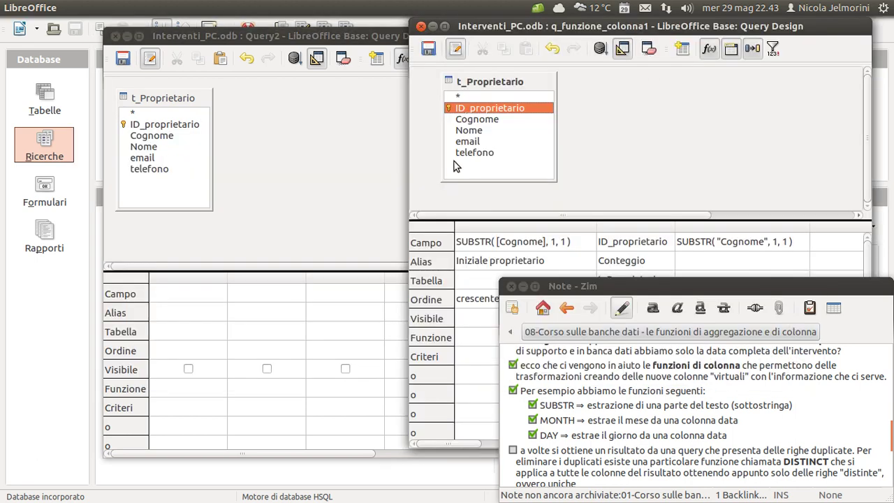
right_click(650, 27)
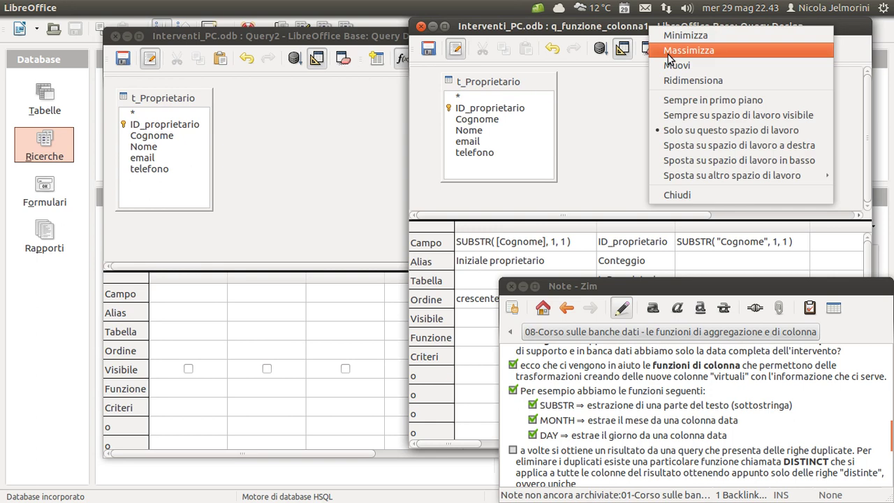
left_click(687, 99)
left_click_drag(307, 41, 255, 36)
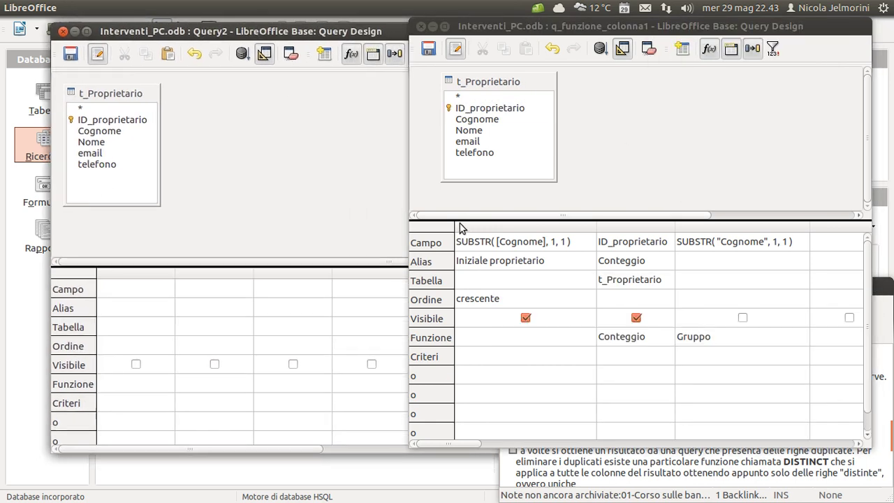
Add the Cognome and ID_proprietario fields as the first two columns of the new query
left_click(99, 131)
left_click_drag(99, 132, 127, 286)
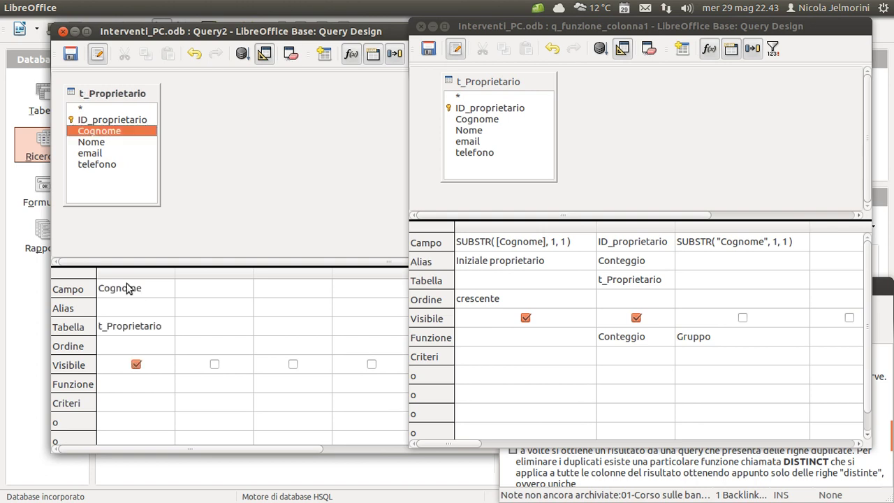
left_click_drag(104, 122, 200, 285)
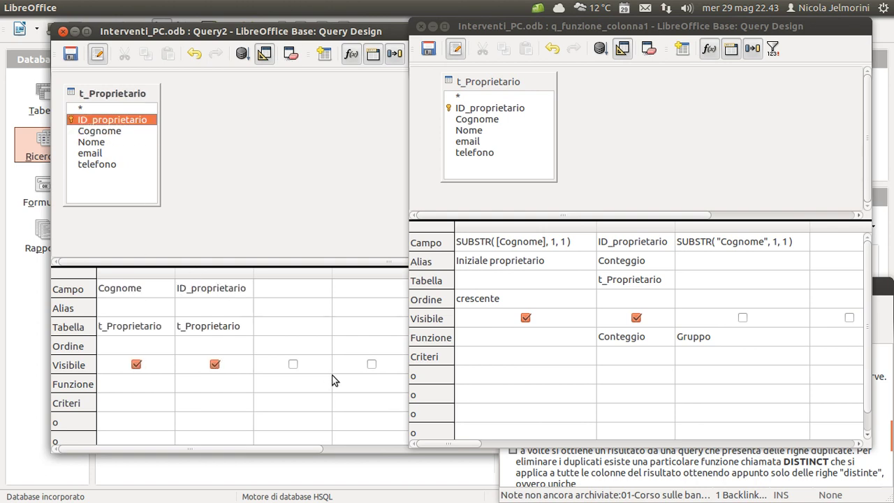
Try to set the Conteggio function on the new query's ID_proprietario column, comparing it with the same column in q_funzione_colonna1
left_click(234, 386)
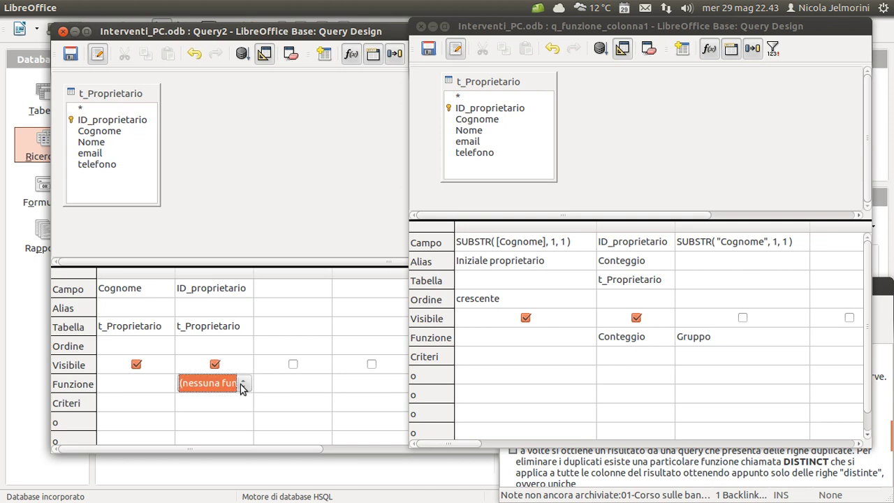
left_click(240, 384)
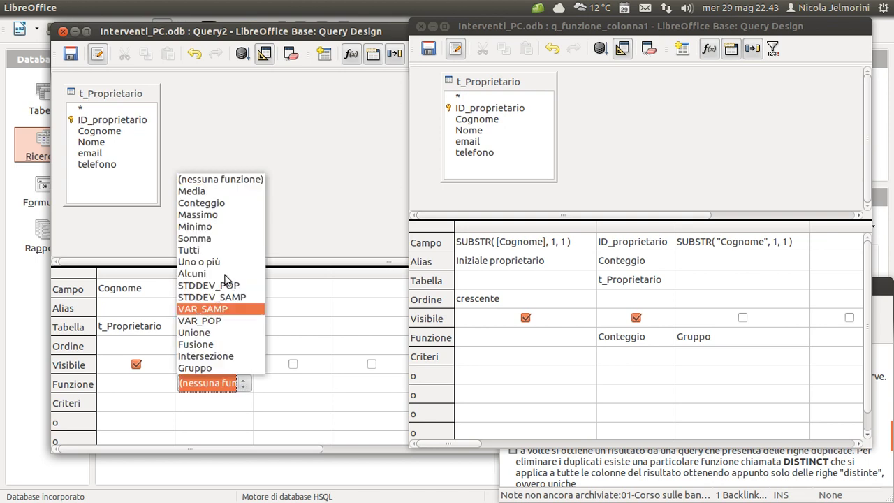
left_click(209, 203)
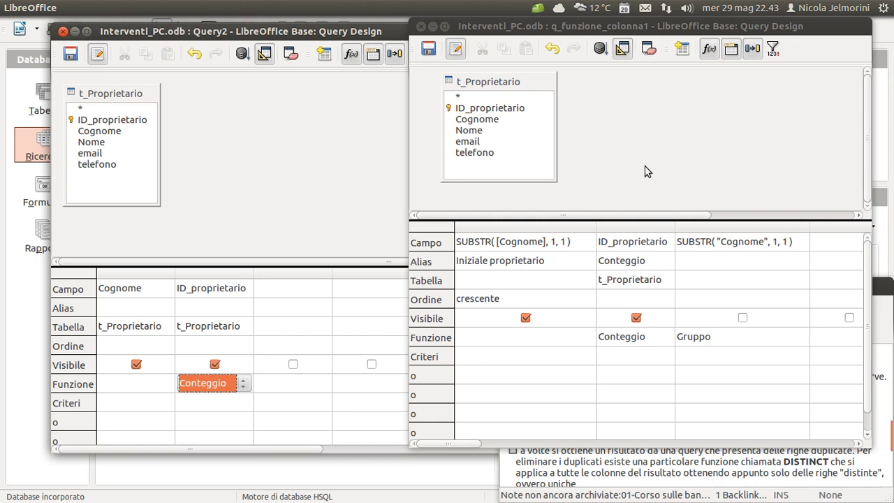
left_click(620, 225)
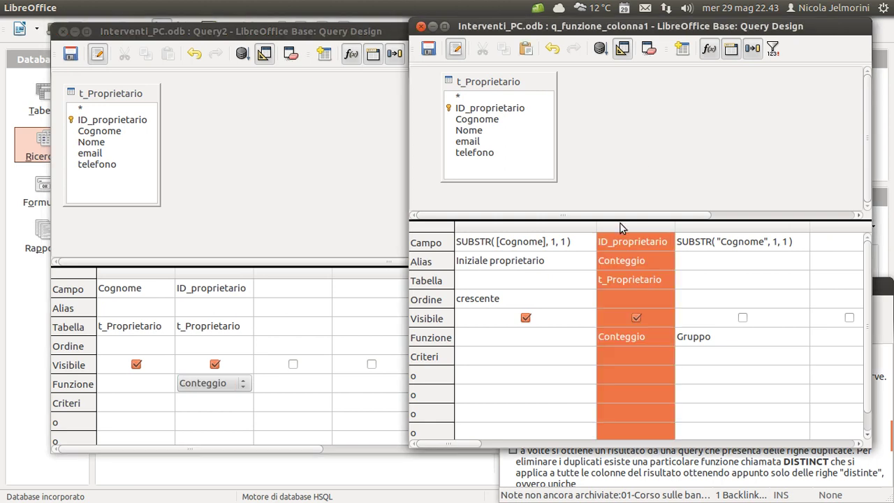
left_click(215, 272)
left_click(206, 304)
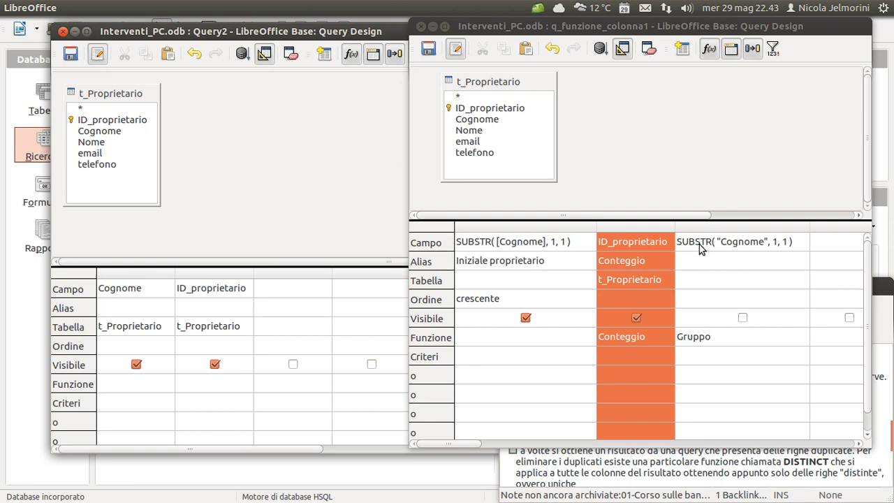
Widen the new query's Cognome column and turn its field into the expression SUBSTR("Cognome",1,1)
left_click(103, 291)
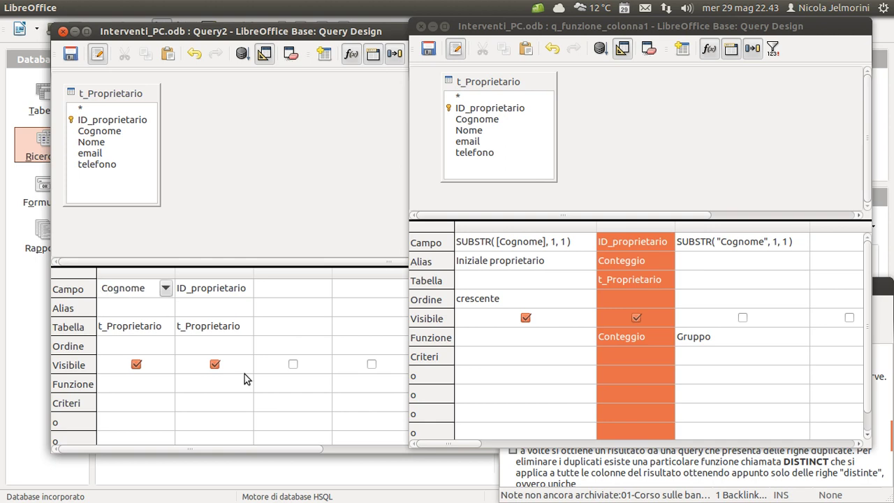
left_click_drag(175, 272, 227, 274)
type("SU_BSTR(")
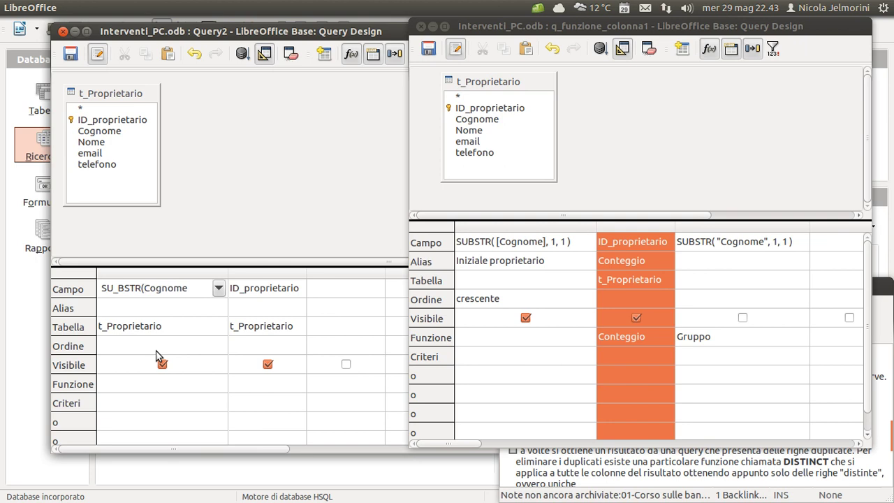
type("\"")
key("Right")
key("Right")
key("Right")
key("Right")
key("Right")
type("\"")
key("Left")
key("Left")
key("Left")
key("Right")
key("Right")
key("Right")
key("Right")
key("Right")
key("Right")
key("Right")
key("Right")
key("Right")
key("Right")
key("Right")
key("Right")
type(",")
key("Left")
key("Left")
key("Left")
key("Left")
key("Left")
key("BackSpace")
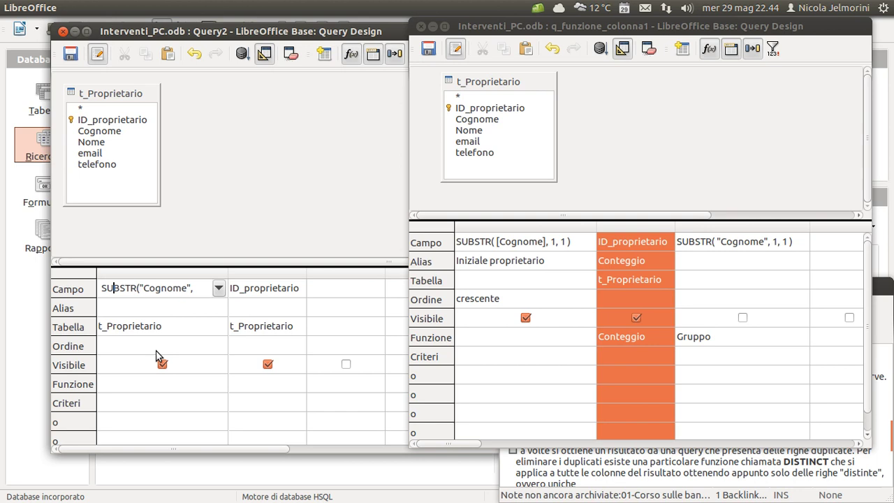
key("Right")
key("Right")
key("Right")
key("Right")
key("Right")
key("Right")
key("Right")
key("Right")
key("Right")
key("Right")
key("Right")
key("Right")
key("Right")
key("Right")
type("1,1)")
key("Tab")
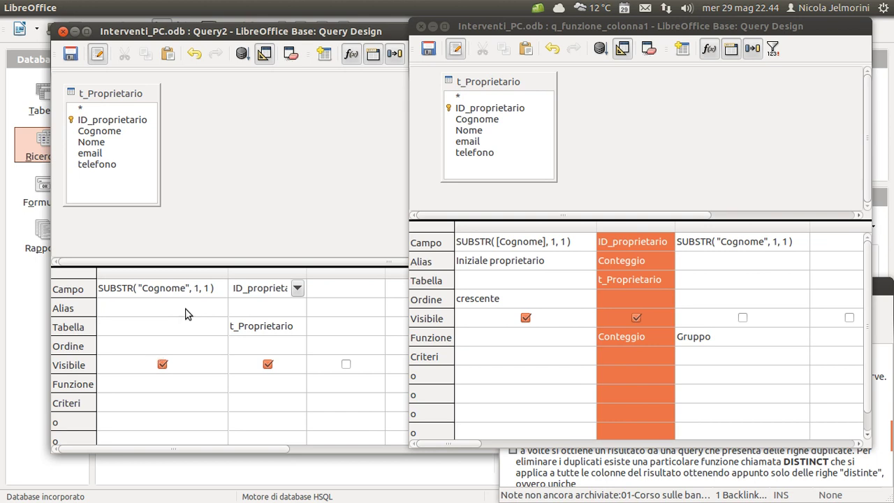
Set the sort order of the new query's SUBSTR column to crescente
left_click(135, 352)
left_click(180, 346)
left_click(148, 372)
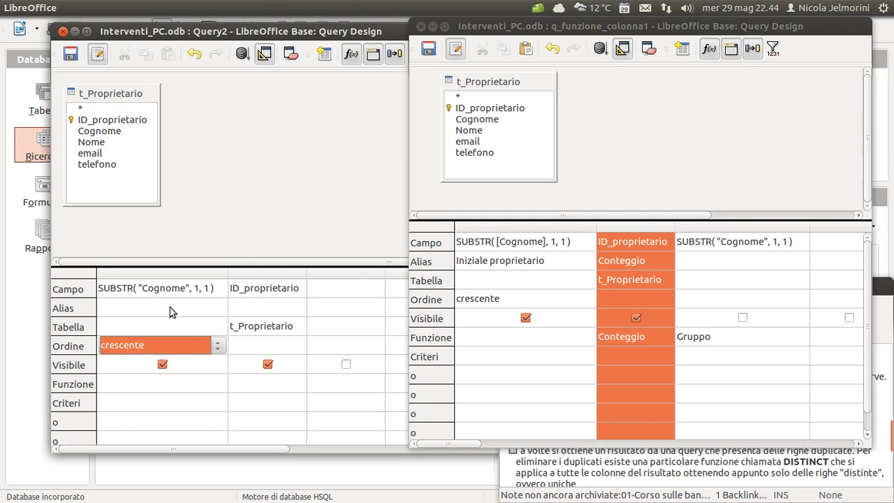
Set the function of the new query's ID_proprietario column to Conteggio and run the query
left_click(253, 382)
left_click(259, 384)
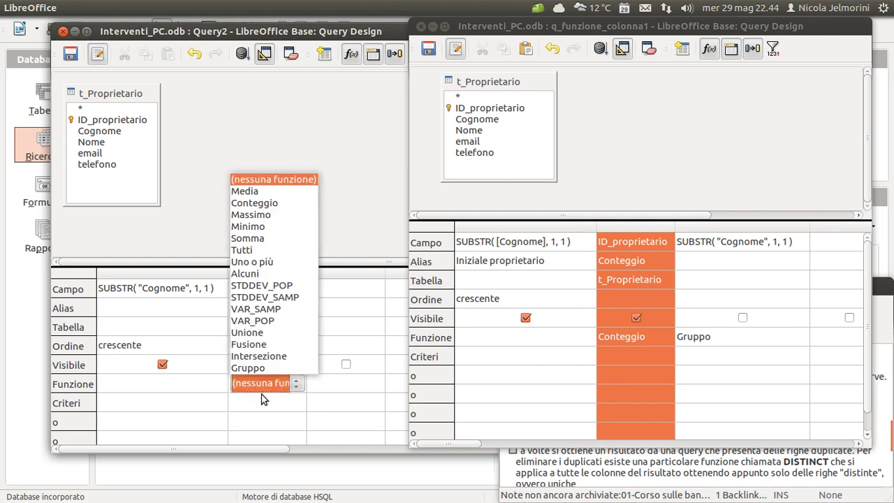
left_click(261, 205)
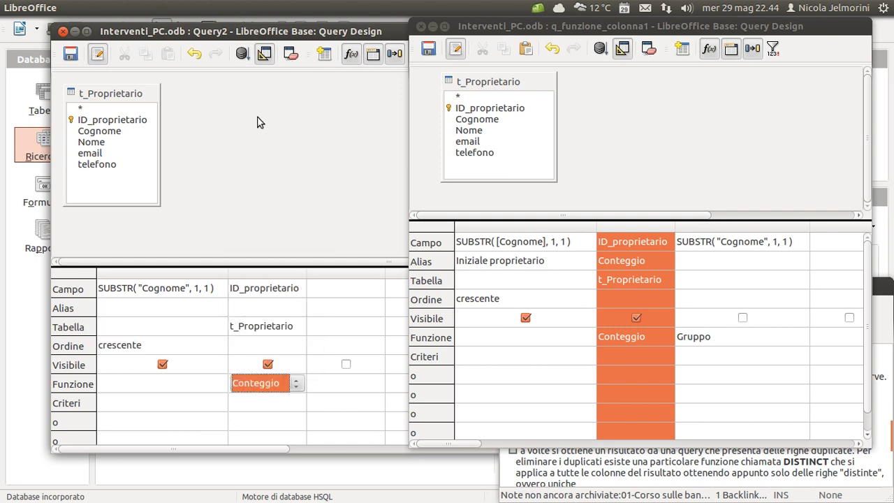
left_click(241, 56)
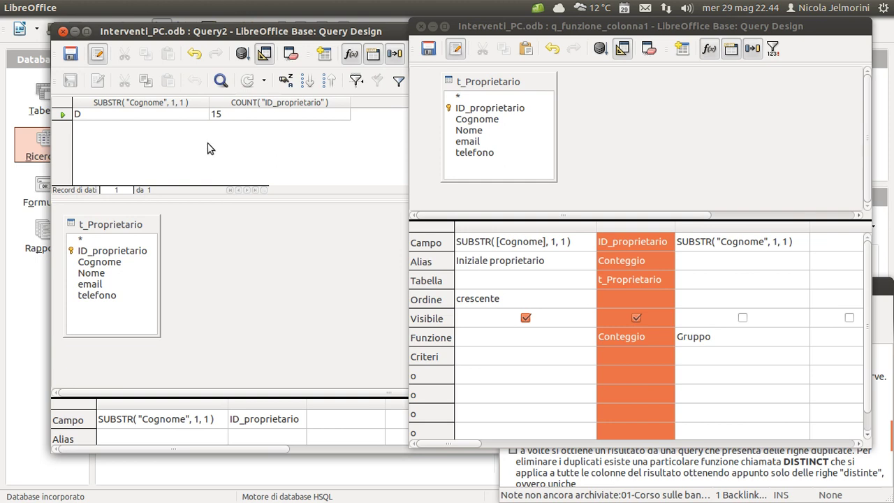
Run q_funzione_colonna1 and compare its counts per surname initial with the new query's result
left_click(600, 54)
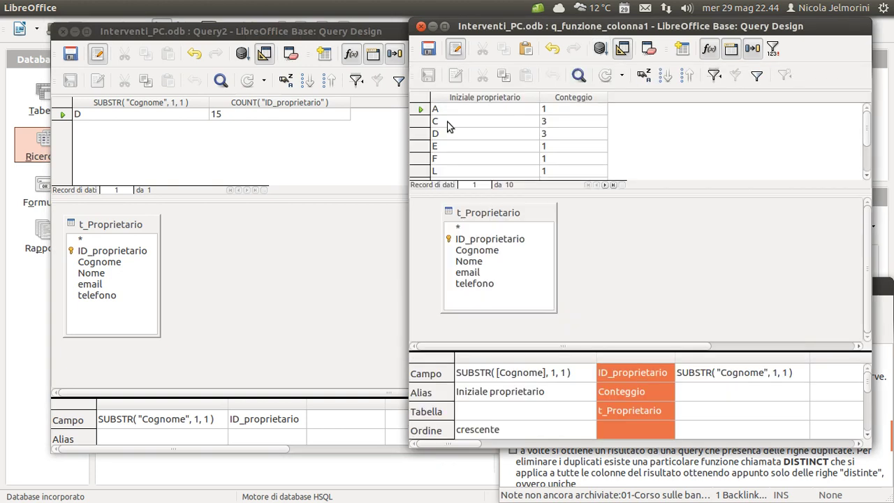
scroll(461, 122, "down", 2)
scroll(475, 131, "up", 2)
scroll(477, 126, "down", 2)
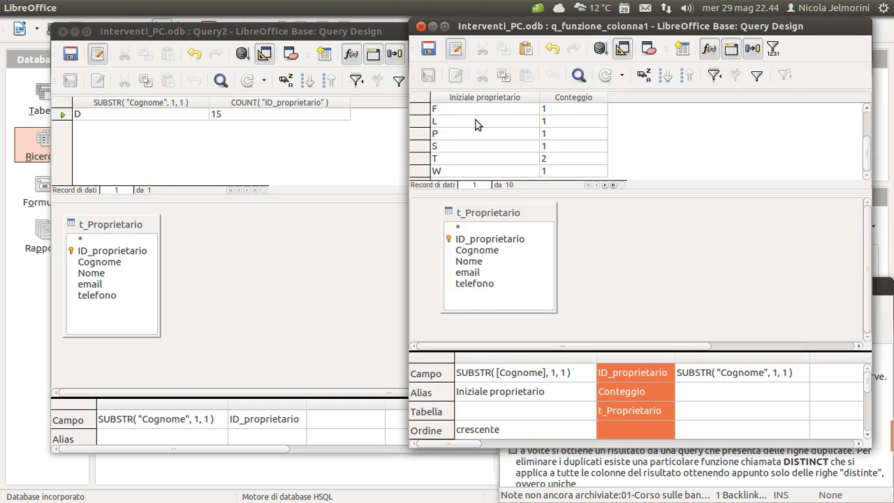
scroll(475, 124, "up", 2)
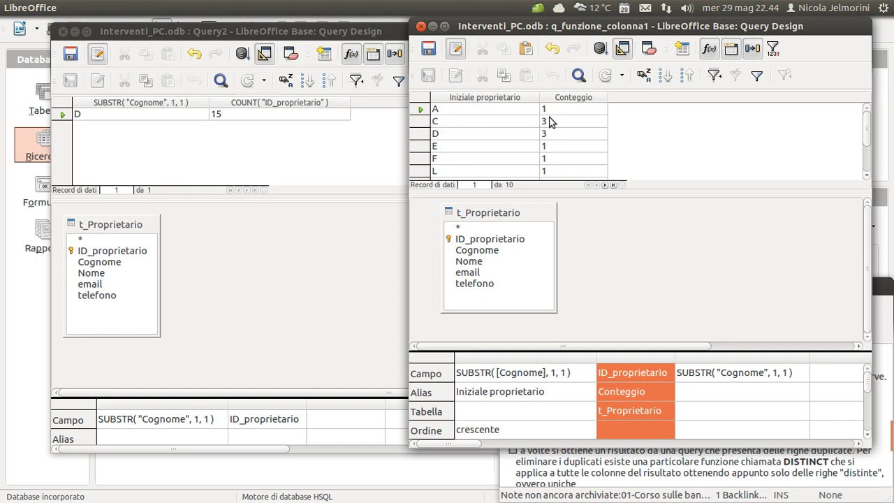
left_click(109, 113)
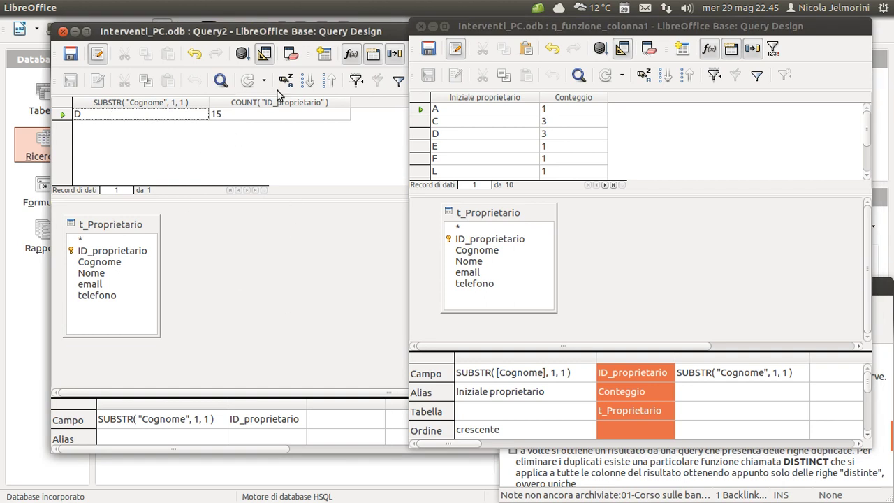
Set the function of the new query's SUBSTR column to Gruppo and rerun the query
left_click_drag(260, 31, 227, 29)
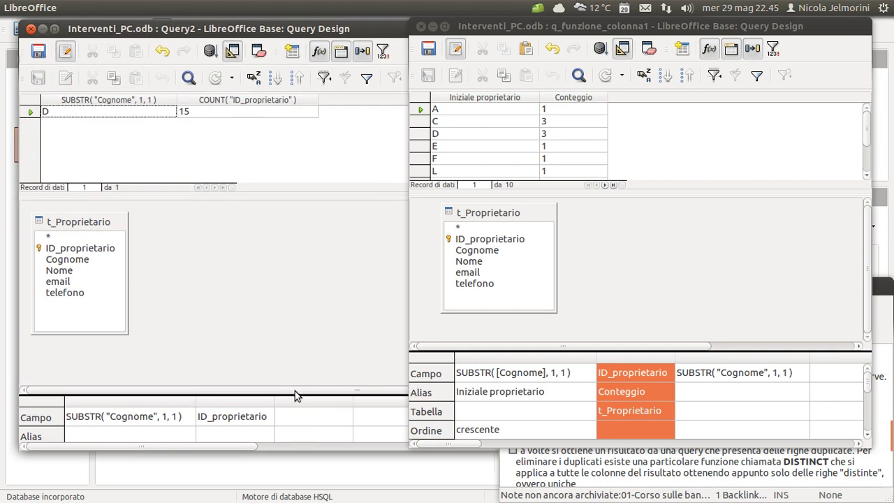
left_click_drag(291, 354, 285, 289)
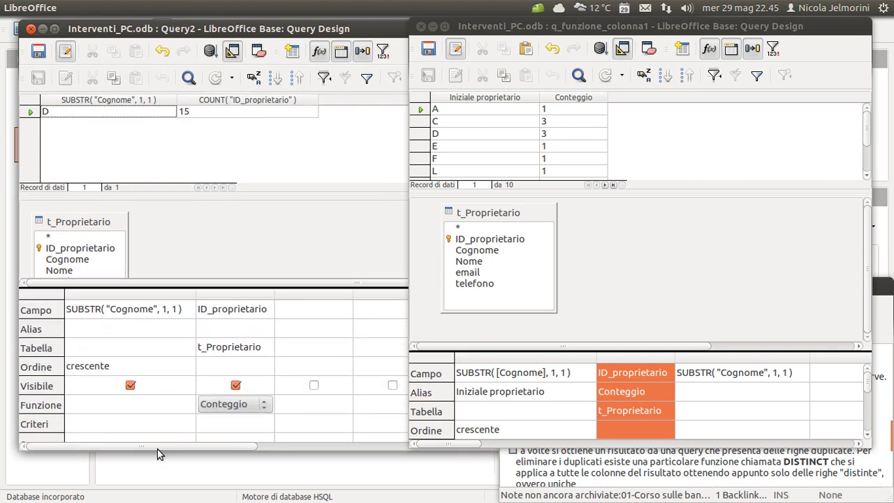
left_click(175, 406)
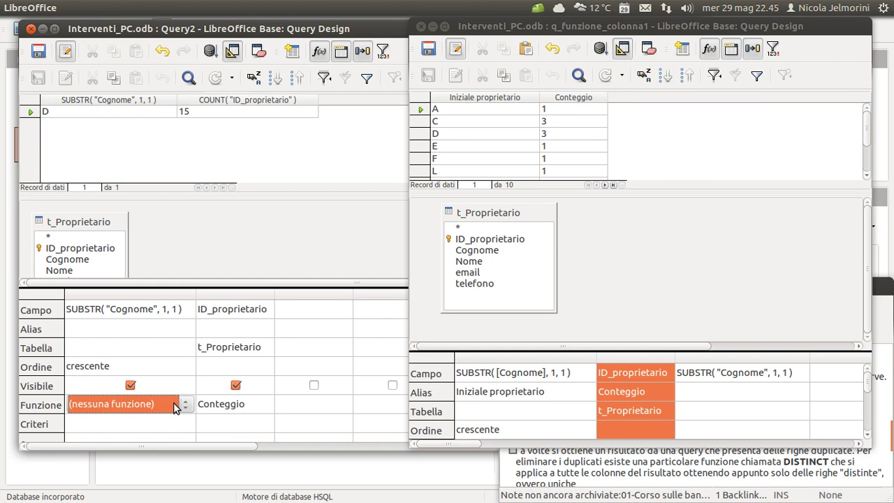
left_click(173, 403)
left_click(148, 389)
left_click(212, 54)
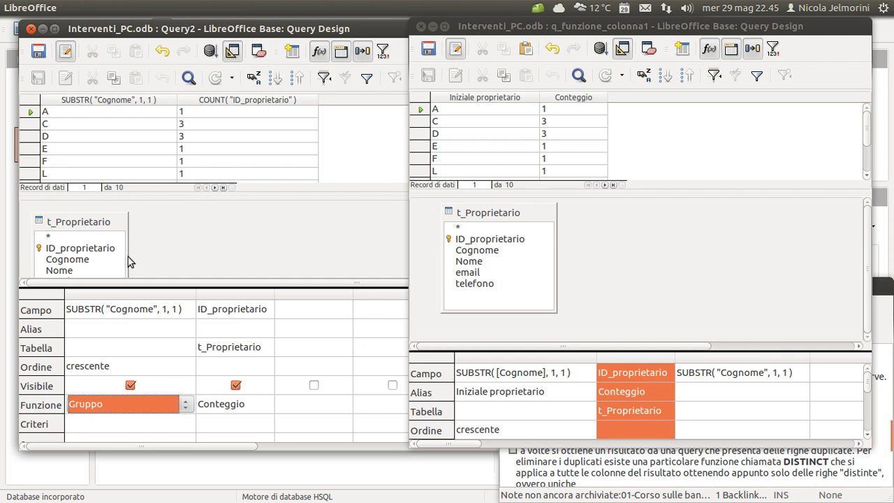
left_click(60, 117)
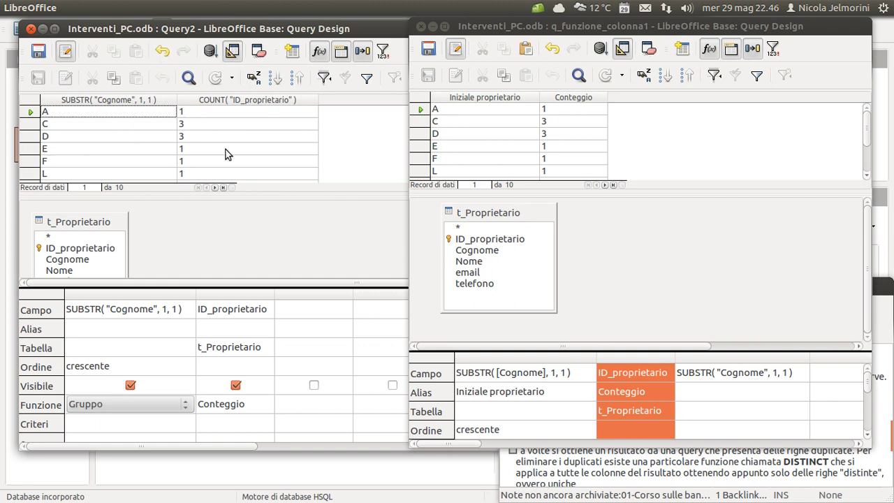
Save the new query as Query1 and close both query design windows
left_click(44, 55)
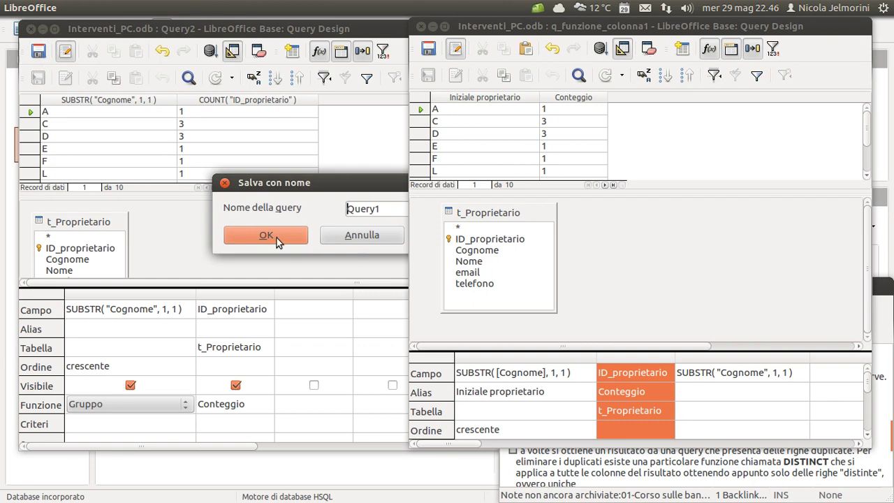
left_click(276, 237)
left_click(31, 28)
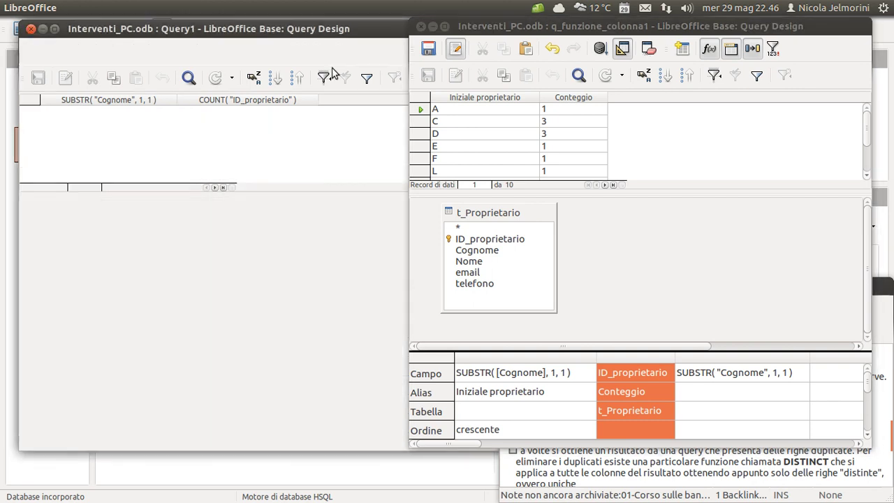
left_click(421, 26)
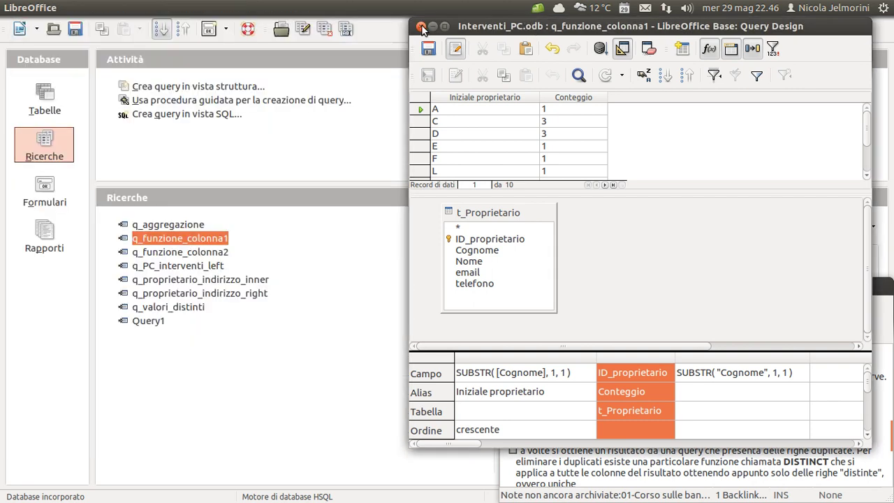
left_click(636, 257)
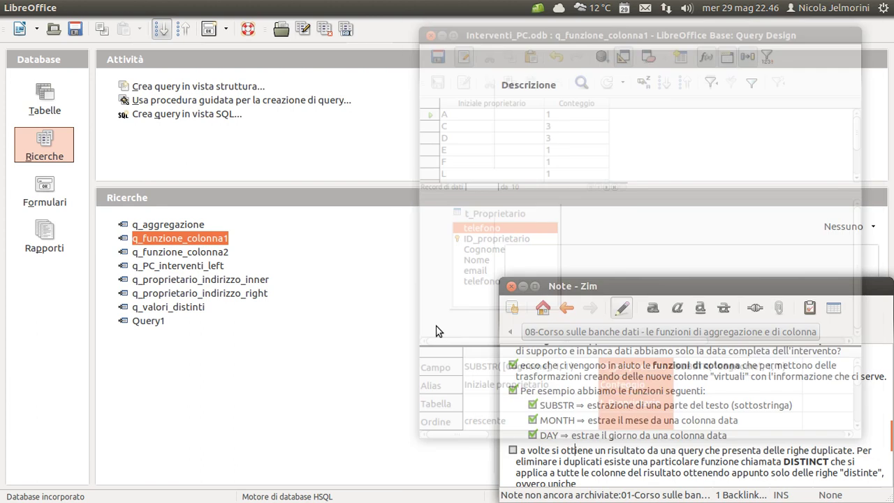
Reopen Query1 for editing and widen its third column to show the whole SUBSTR expression
left_click(160, 324)
left_click(303, 28)
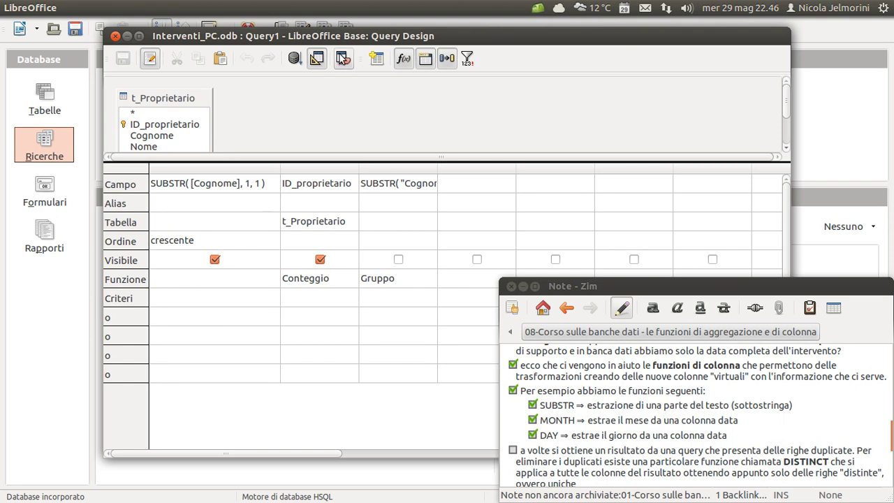
left_click_drag(338, 36, 261, 29)
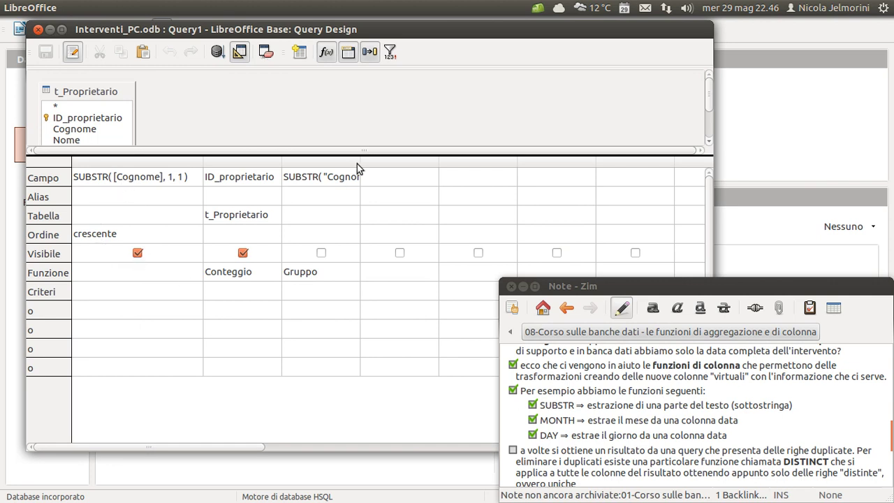
left_click_drag(361, 161, 427, 161)
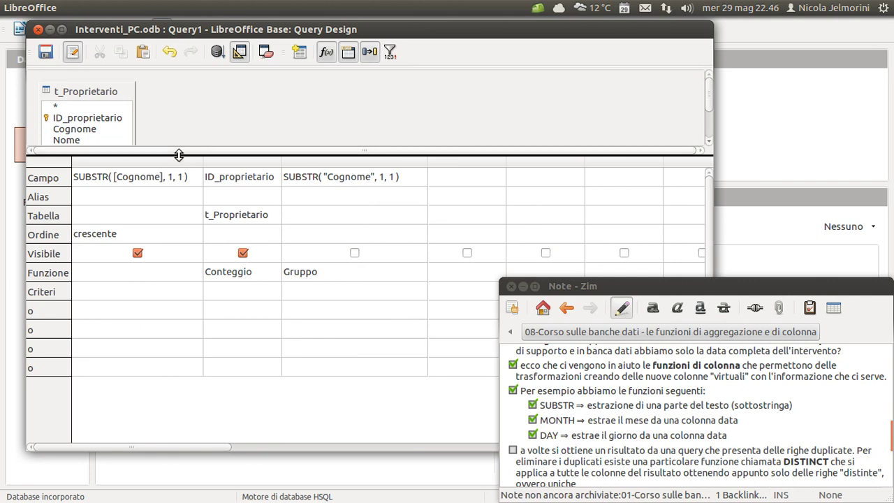
Run Query1, check its result rows, and compare the grouping SUBSTR column with the visible SUBSTR column
left_click_drag(180, 153, 186, 237)
left_click(217, 52)
scroll(150, 125, "down", 2)
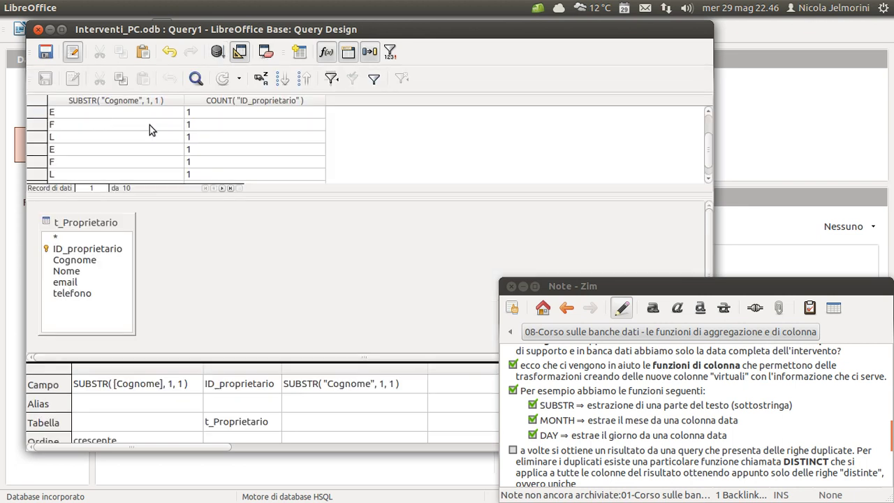
scroll(152, 140, "up", 2)
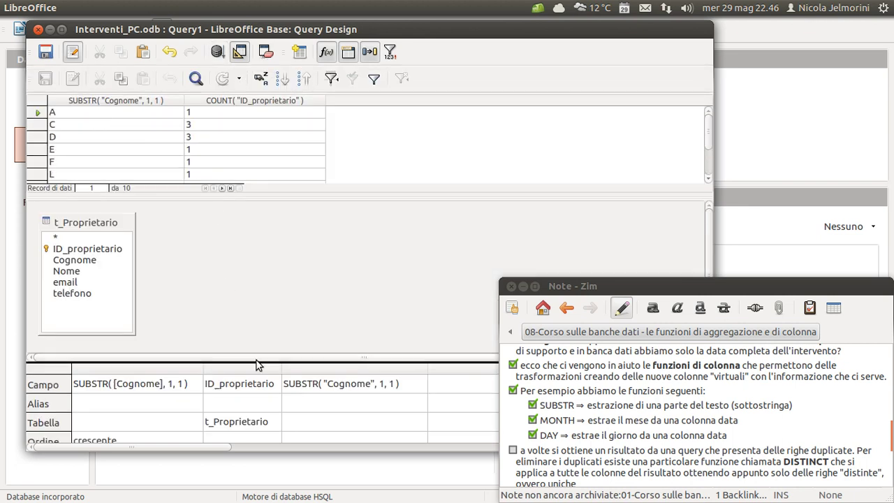
left_click_drag(257, 362, 254, 238)
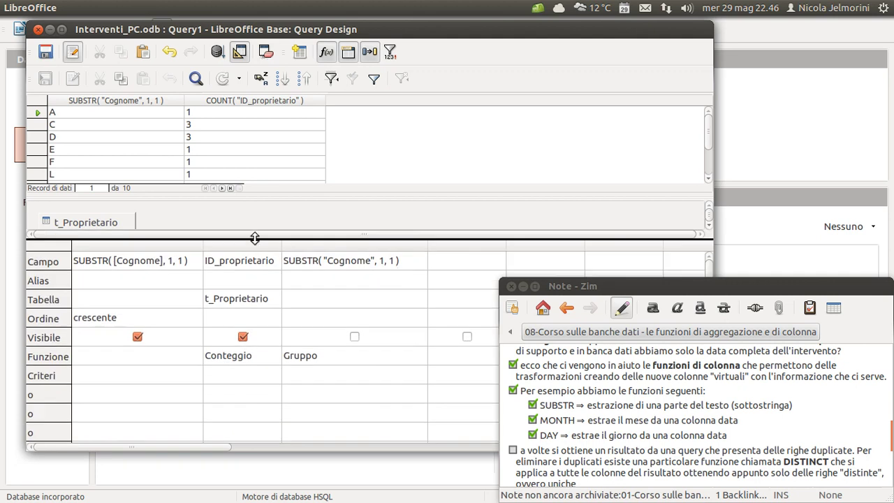
left_click(335, 248)
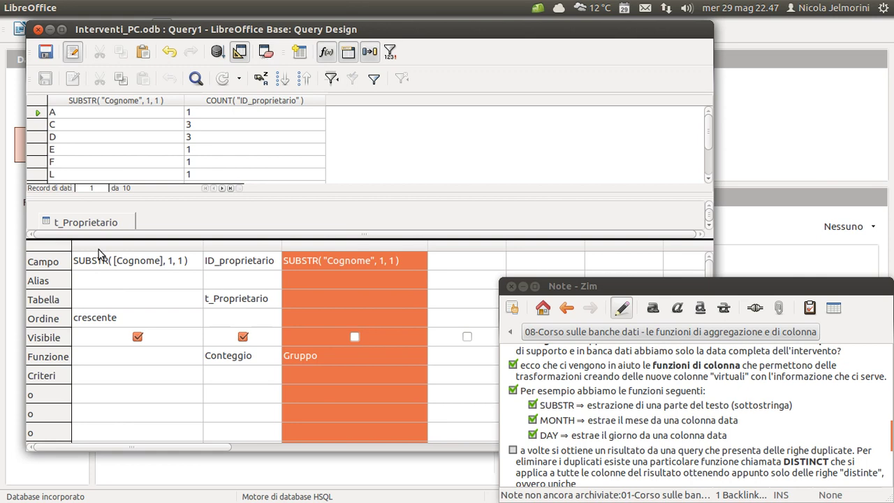
left_click(148, 250)
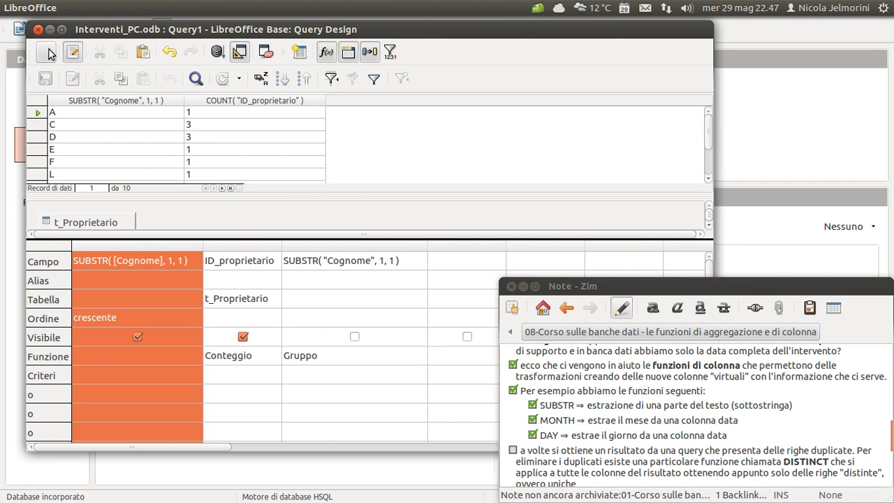
Close Query1 without saving its changes and delete it from the database's queries
left_click(38, 31)
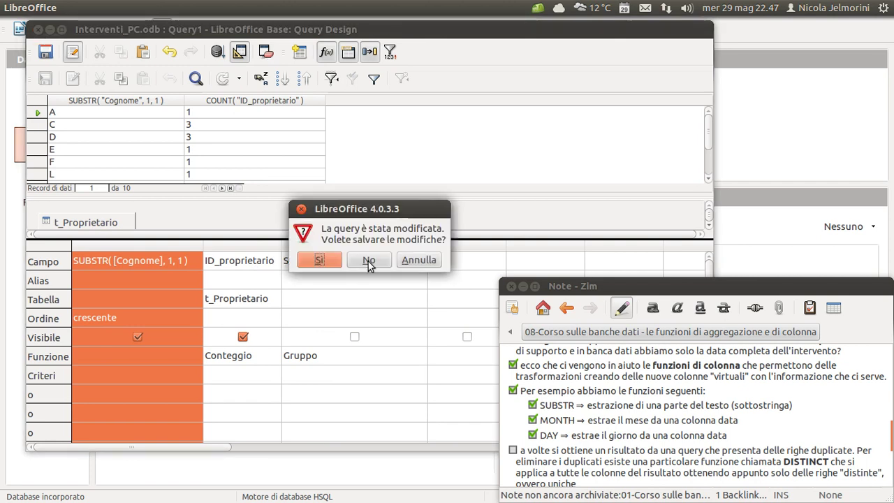
left_click(368, 260)
right_click(139, 322)
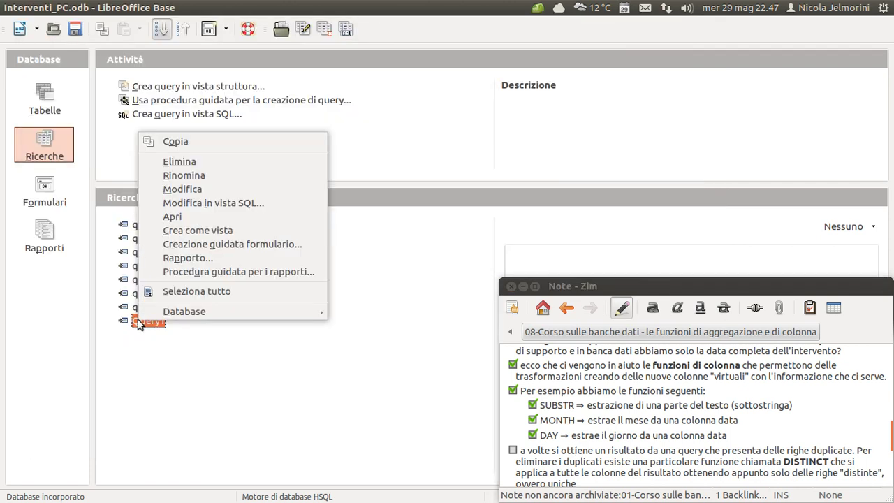
left_click(219, 163)
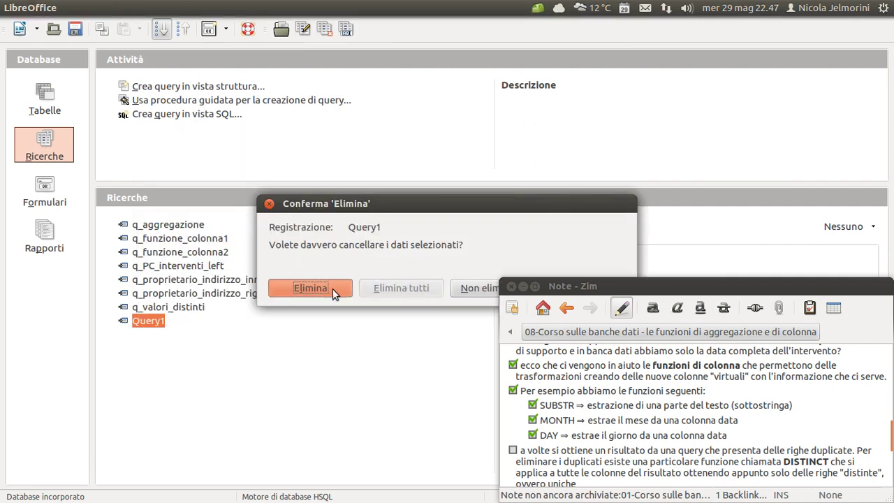
left_click(333, 289)
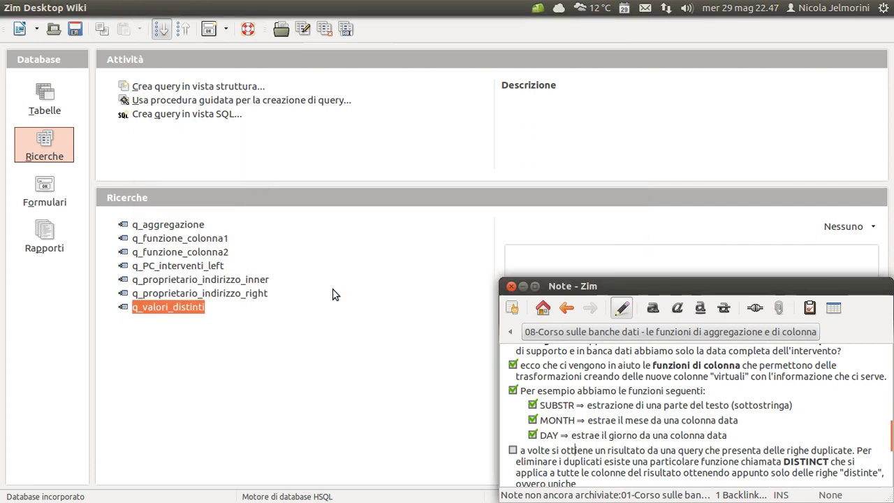
Open q_funzione_colonna2 for editing and enlarge the table area to show all t_Intervento fields
left_click(187, 252)
scroll(536, 364, "down", 2)
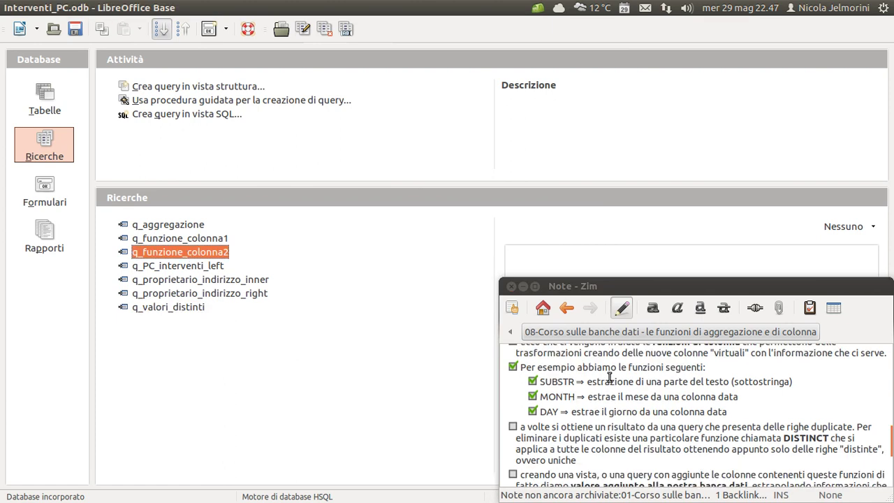
scroll(530, 377, "up", 1)
left_click(304, 32)
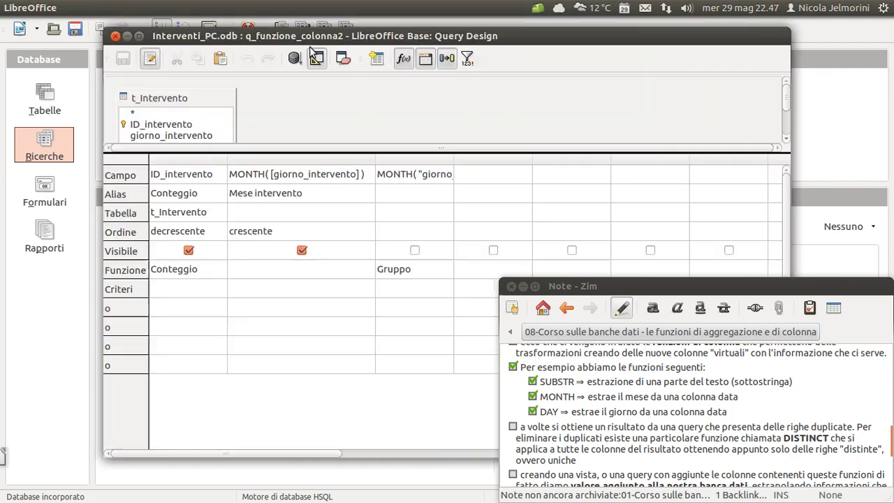
left_click_drag(429, 40, 372, 52)
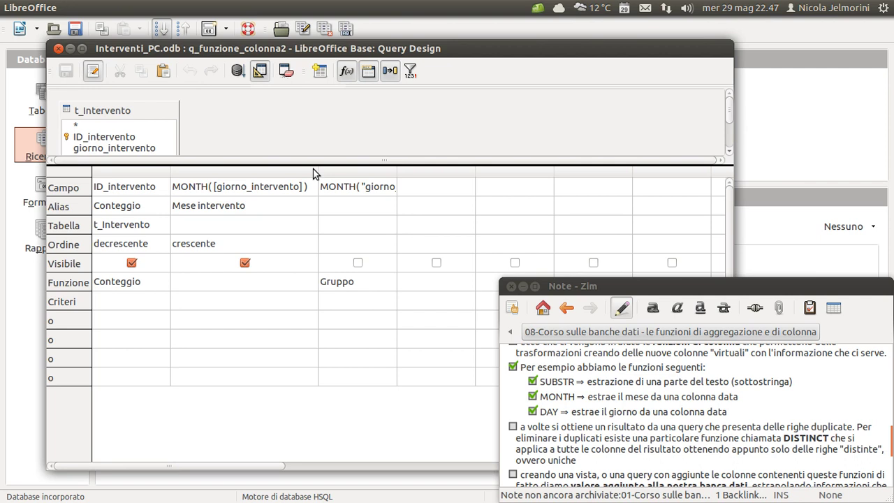
left_click_drag(312, 166, 300, 257)
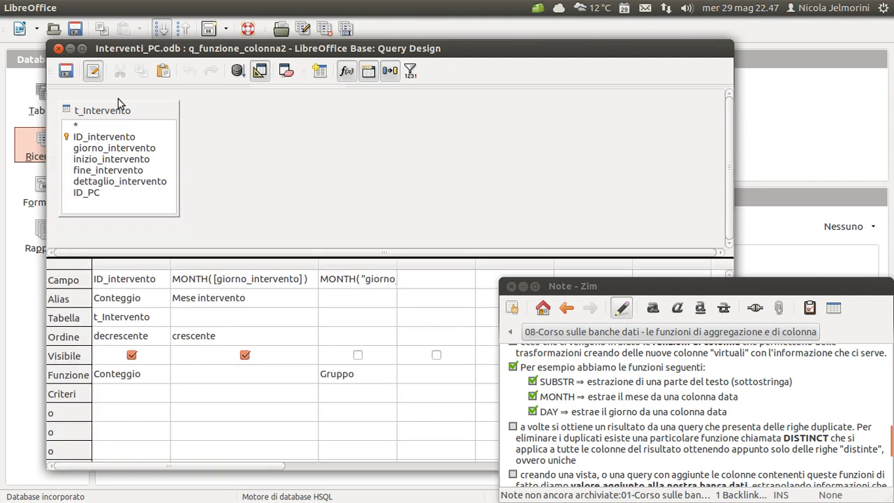
left_click_drag(117, 109, 111, 116)
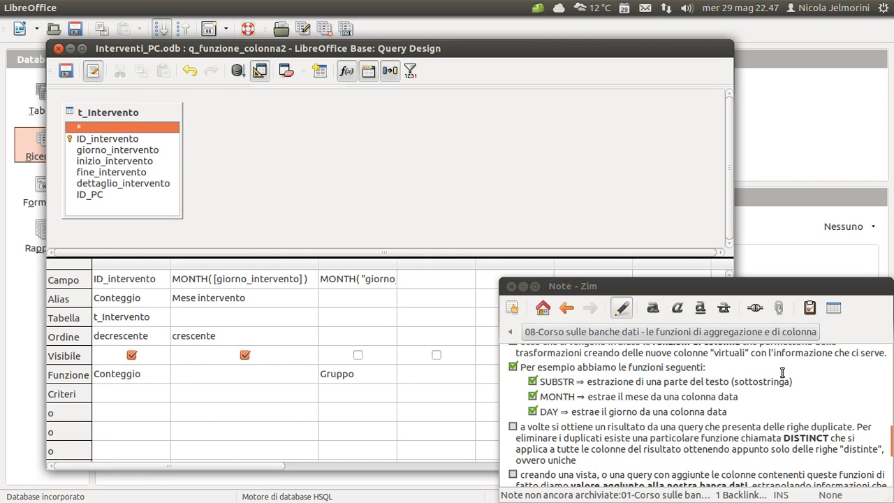
Review the Zim course notes on the statistic of months with most interventions and the SUBSTR, MONTH and DAY functions
scroll(769, 394, "up", 2)
scroll(770, 394, "up", 1)
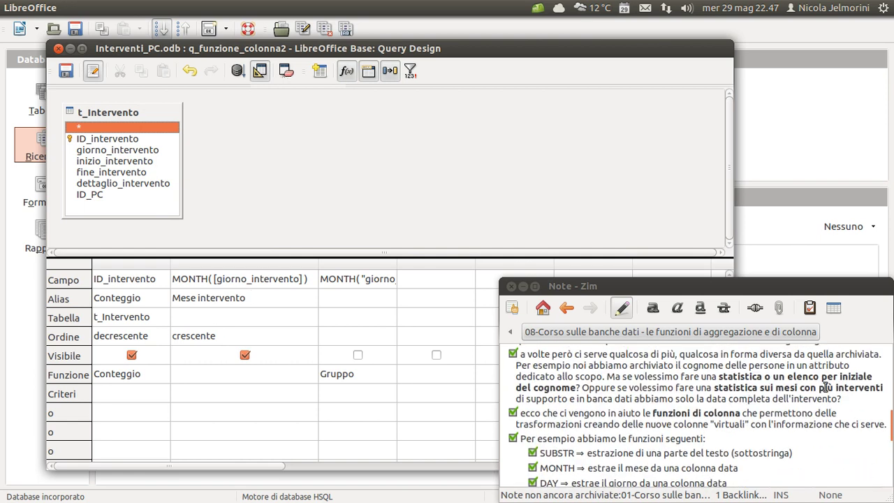
scroll(726, 384, "down", 2)
scroll(726, 384, "down", 1)
scroll(726, 384, "up", 1)
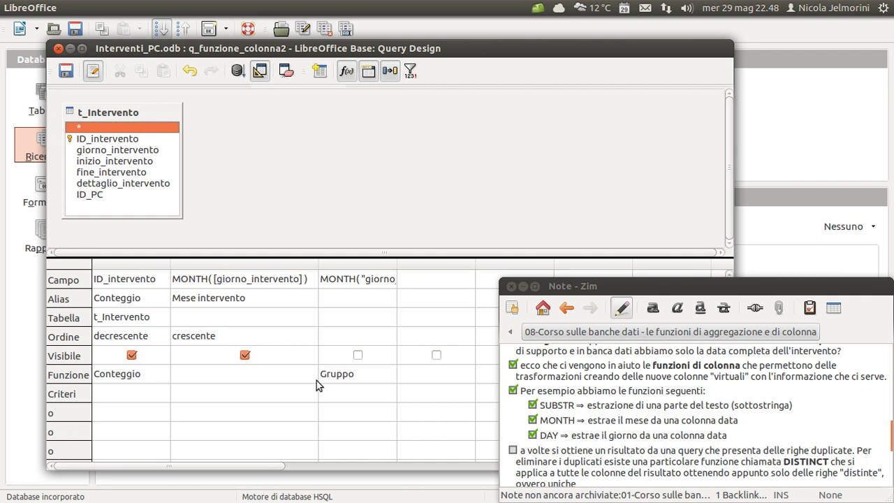
Widen the grouping MONTH column to show its full expression, and compare it with the visible MONTH column based on giorno_intervento
left_click_drag(398, 269, 442, 265)
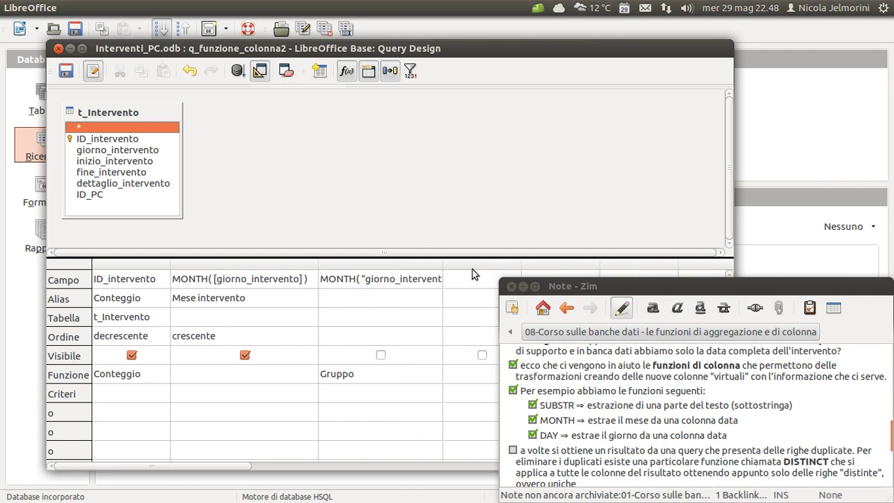
left_click_drag(459, 264, 462, 264)
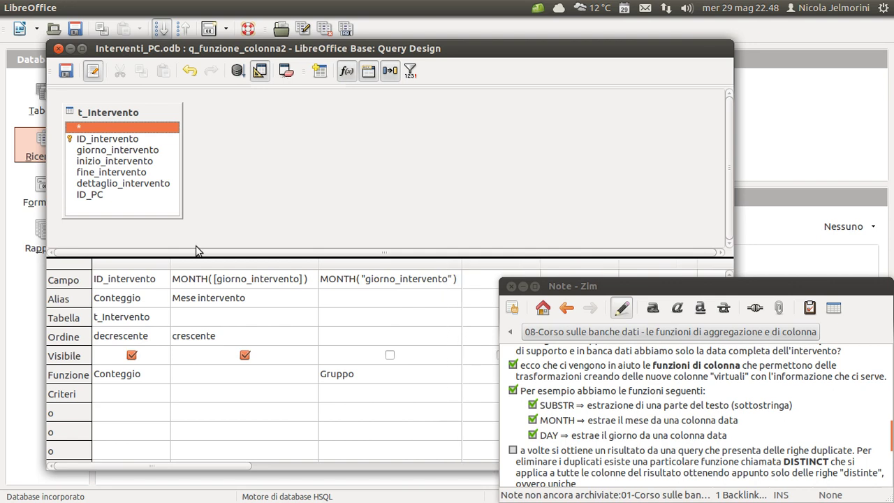
left_click(99, 153)
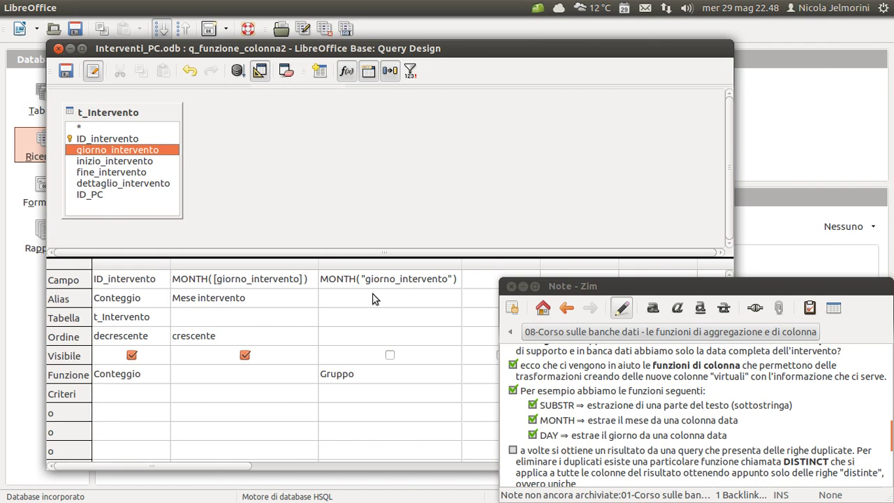
left_click(366, 265)
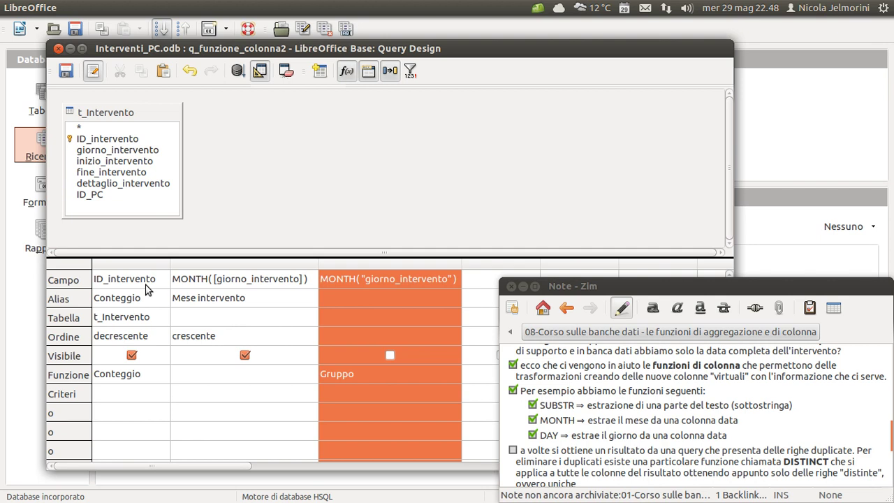
left_click(225, 264)
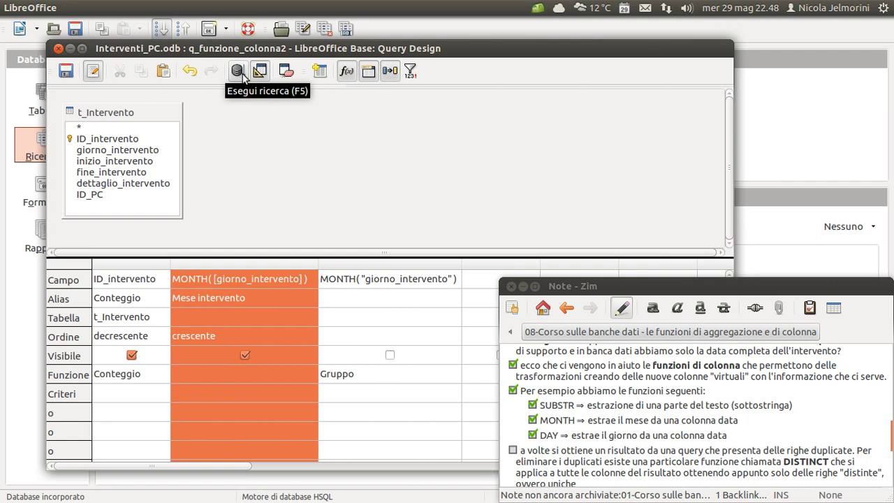
Run q_funzione_colonna2 and enlarge the results area to show all its rows
left_click(241, 76)
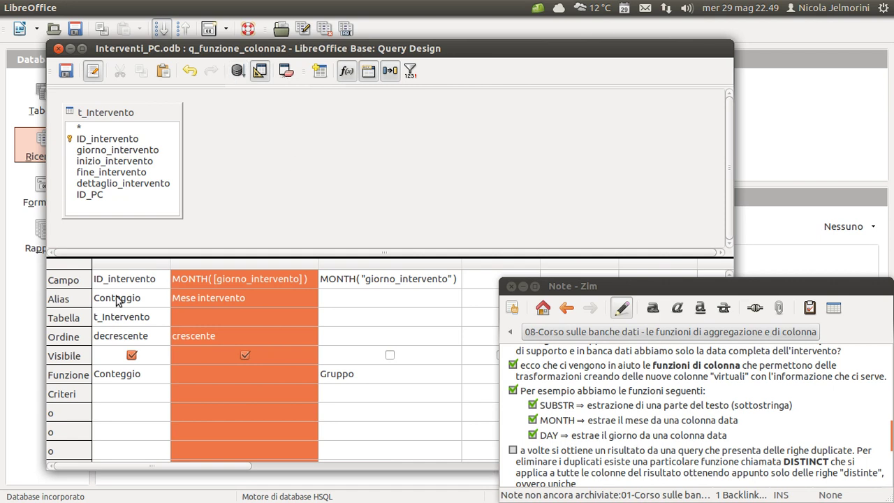
left_click(238, 70)
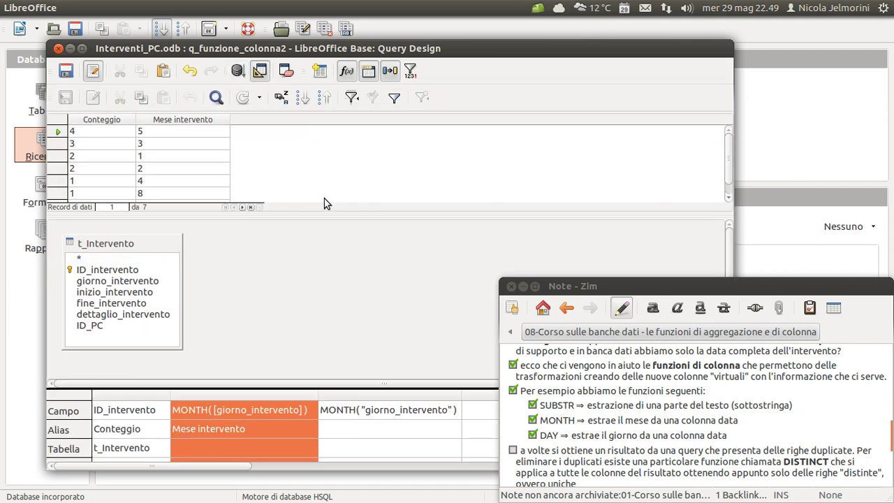
left_click_drag(314, 213, 311, 260)
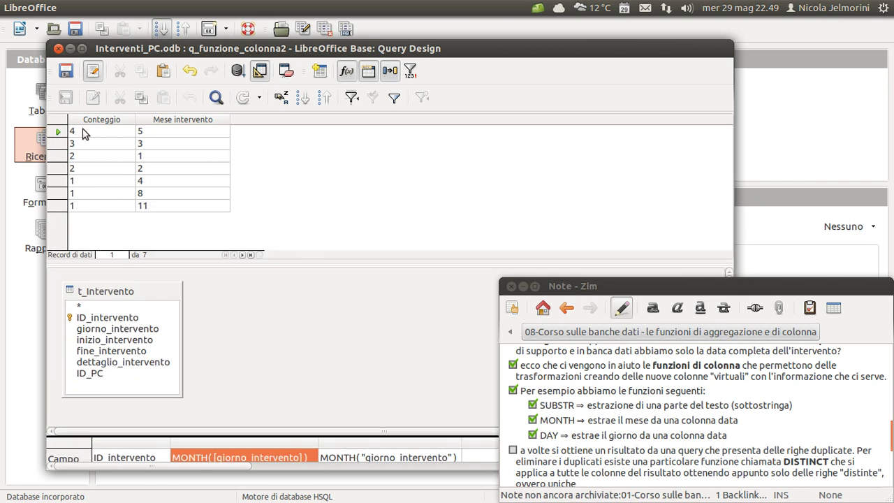
Examine the result rows one by one, matching each Conteggio value with its Mese intervento value
left_click(82, 131)
left_click(152, 135)
left_click(152, 146)
left_click(153, 156)
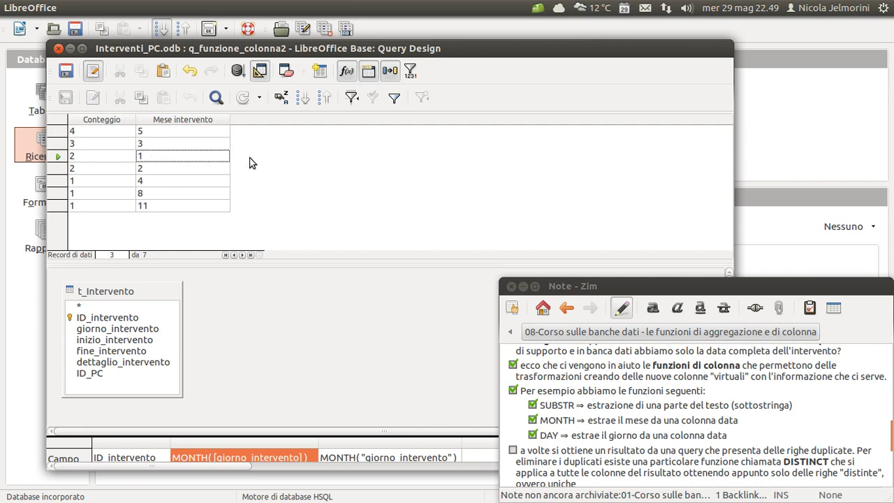
left_click(81, 134)
left_click(157, 135)
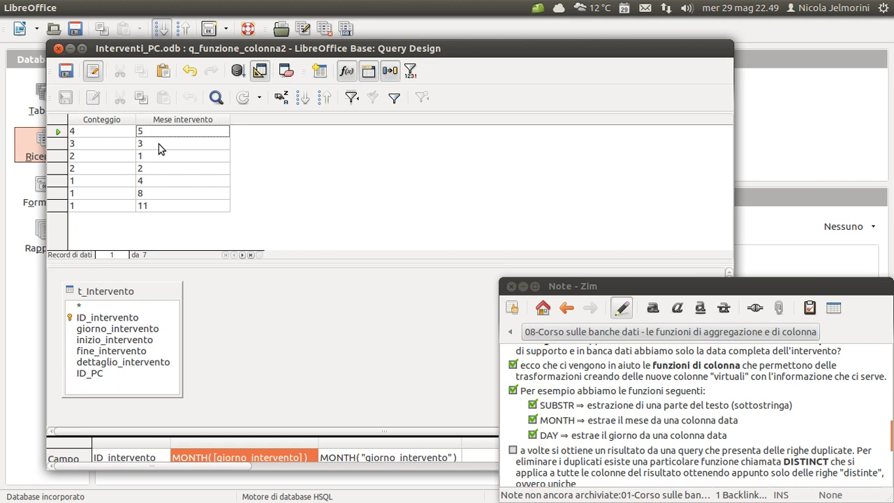
left_click(107, 155)
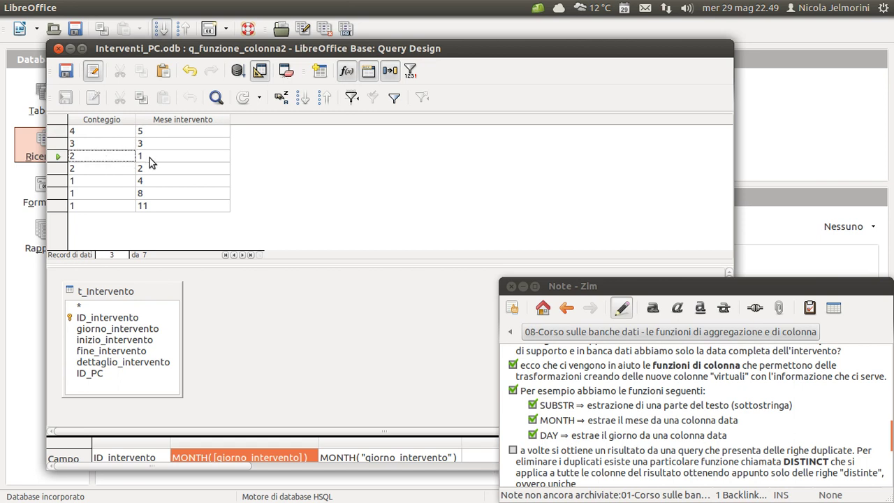
left_click(116, 171)
left_click(165, 171)
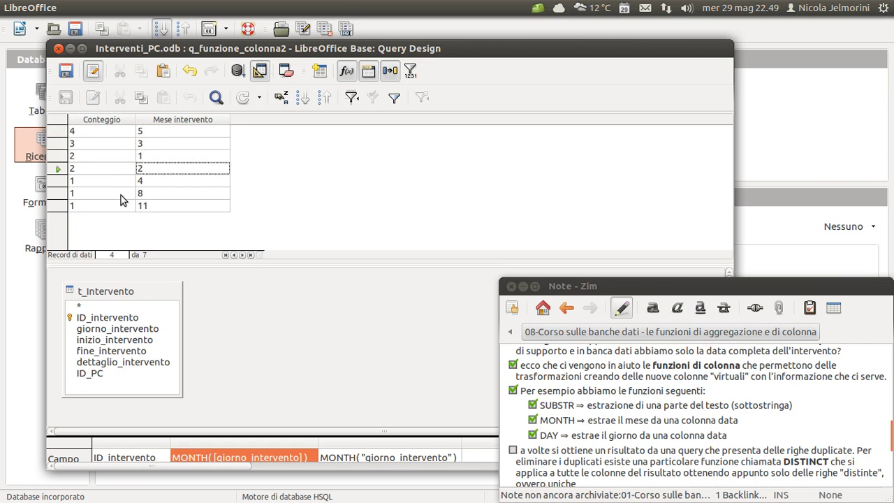
left_click(105, 180)
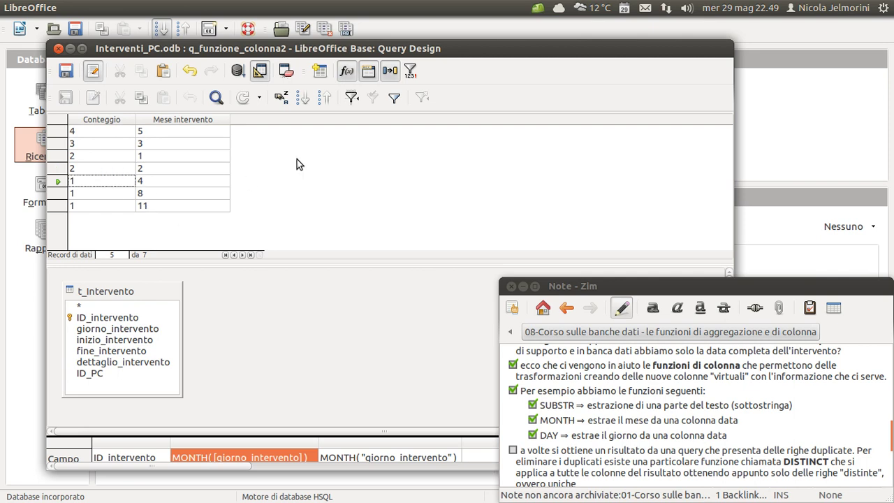
Review the Zim notes passage on surname-initial and monthly intervention statistics, and the entry on the MONTH function
scroll(751, 384, "up", 2)
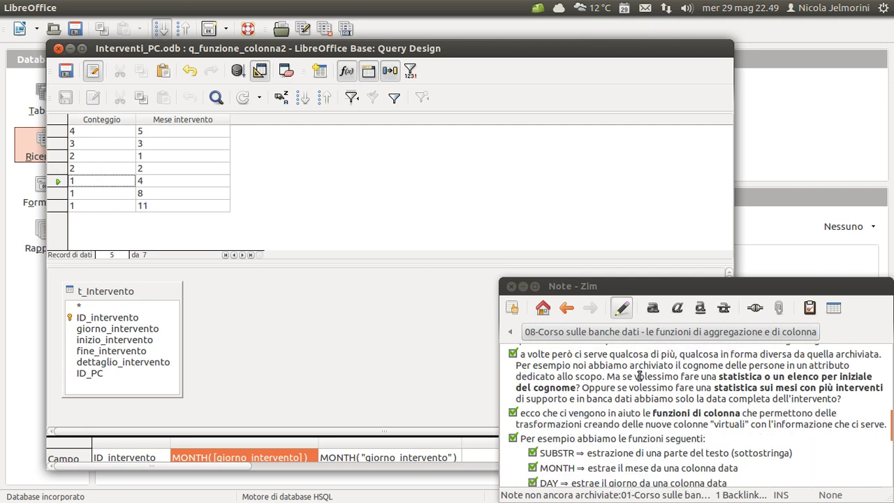
left_click_drag(606, 376, 884, 389)
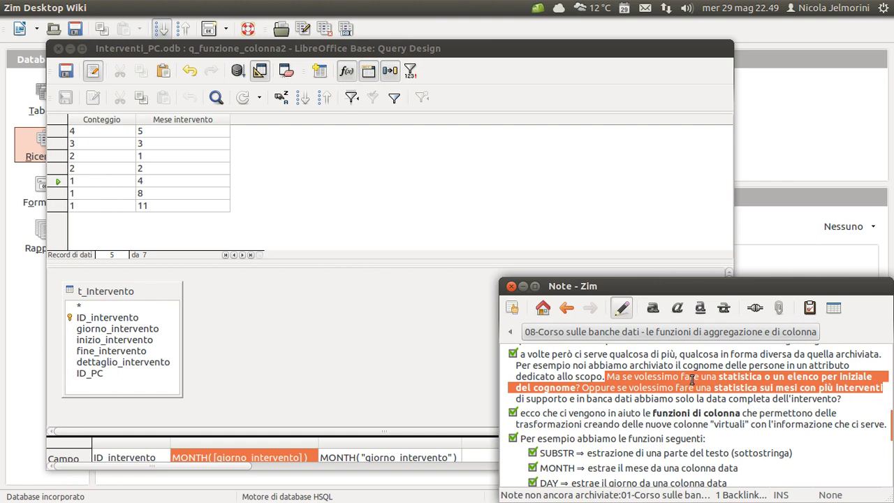
left_click(355, 203)
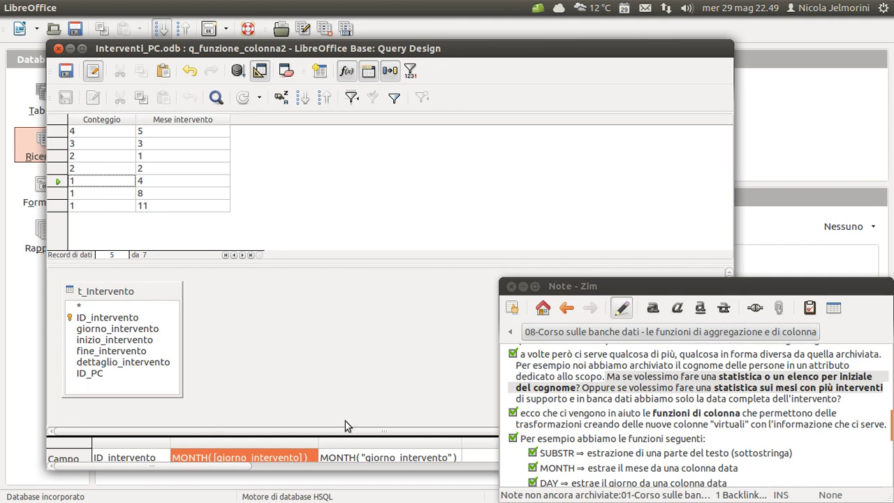
scroll(640, 415, "down", 2)
left_click(560, 418)
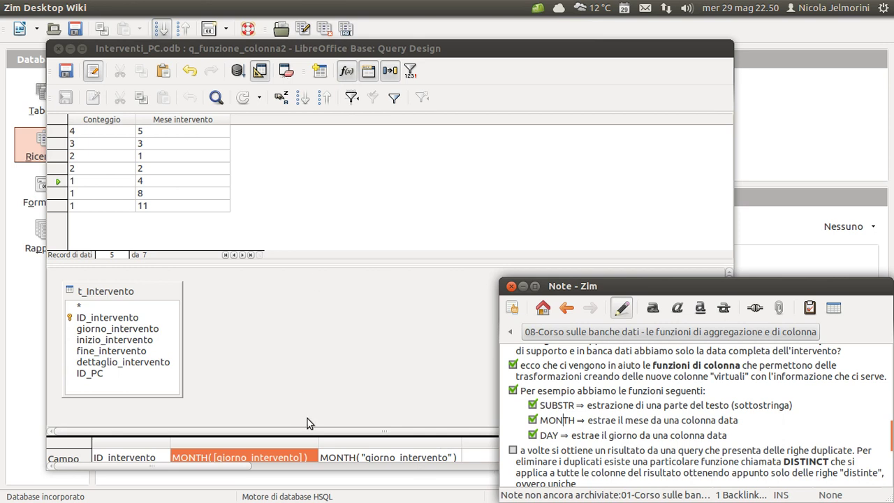
Bring the query's design grid back into view below the results, and close q_funzione_colonna2 without saving its changes
left_click_drag(312, 440, 309, 301)
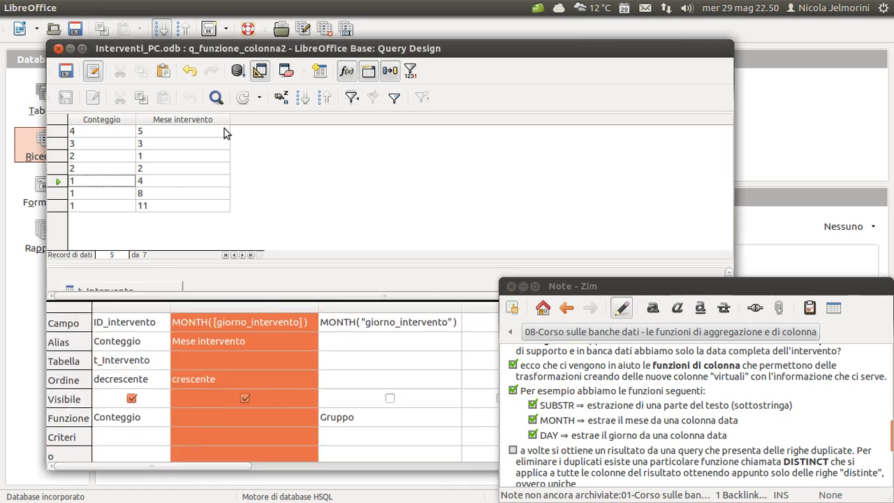
left_click(58, 48)
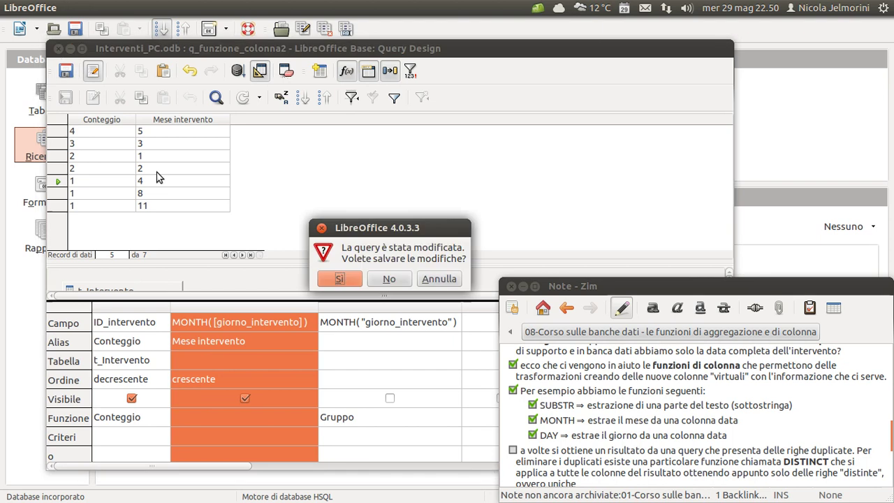
left_click(400, 280)
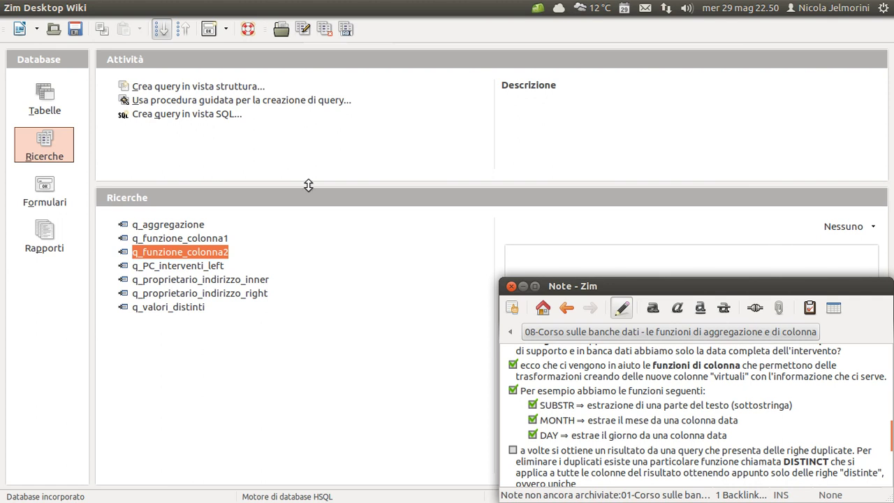
In the Zim notes, check off the item on duplicate query rows and highlight the DISTINCT function name in it
scroll(632, 377, "down", 3)
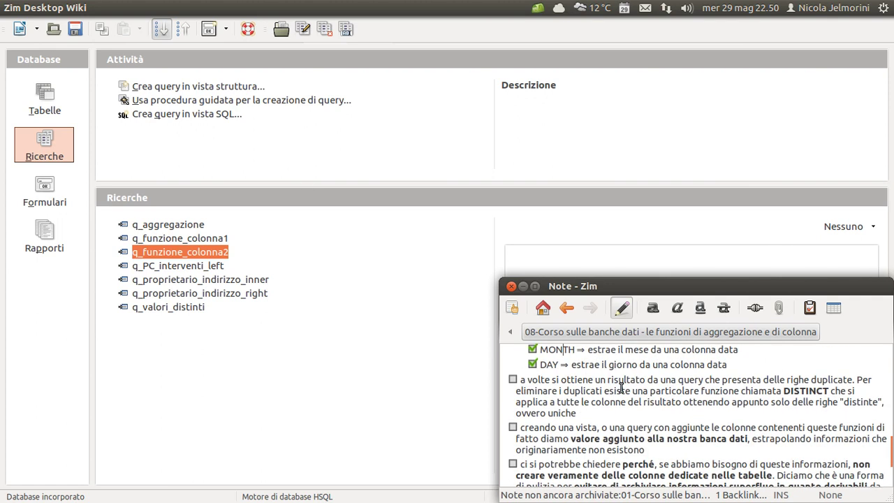
scroll(620, 388, "down", 2)
scroll(610, 394, "up", 4)
scroll(606, 397, "down", 1)
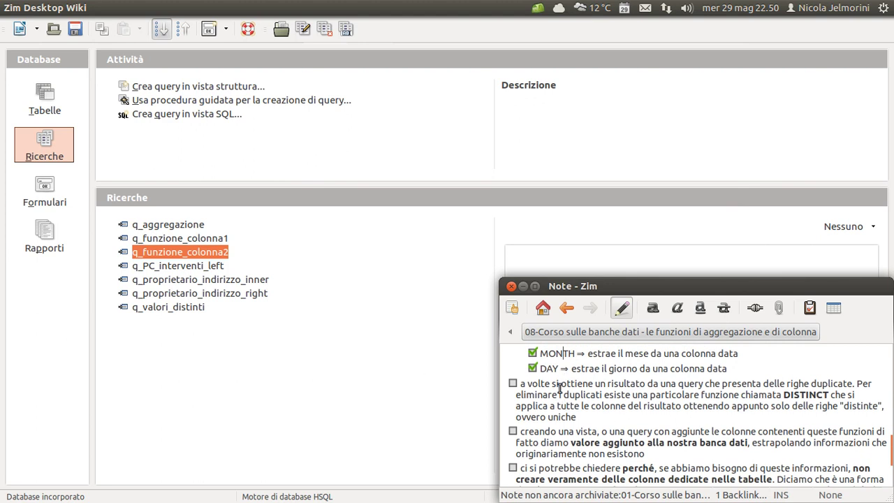
left_click(512, 384)
left_click_drag(776, 395, 840, 394)
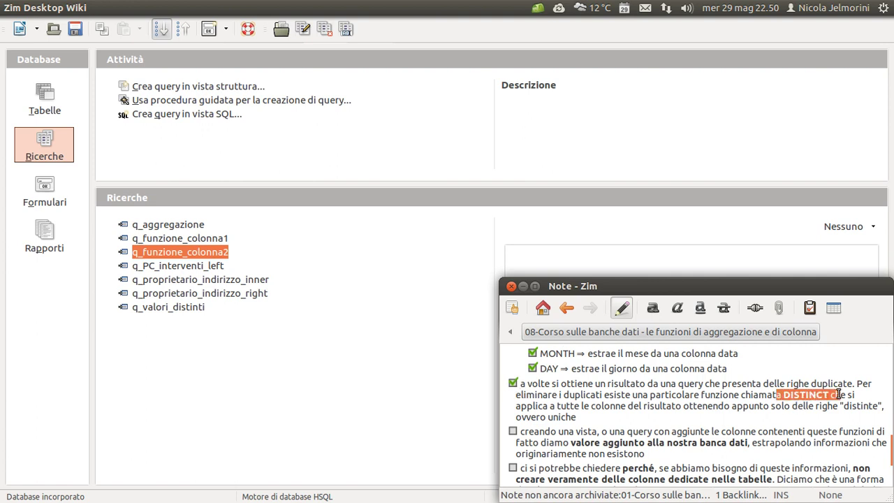
left_click(666, 395)
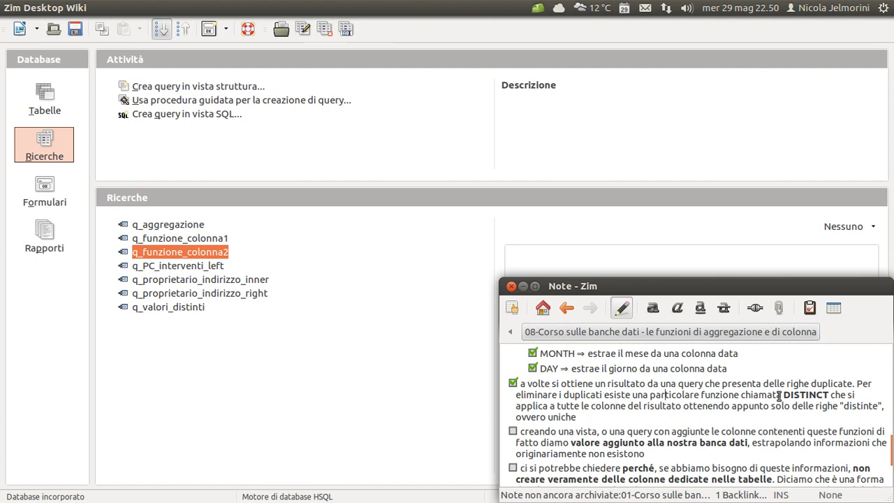
left_click_drag(745, 395, 852, 396)
double_click(815, 393)
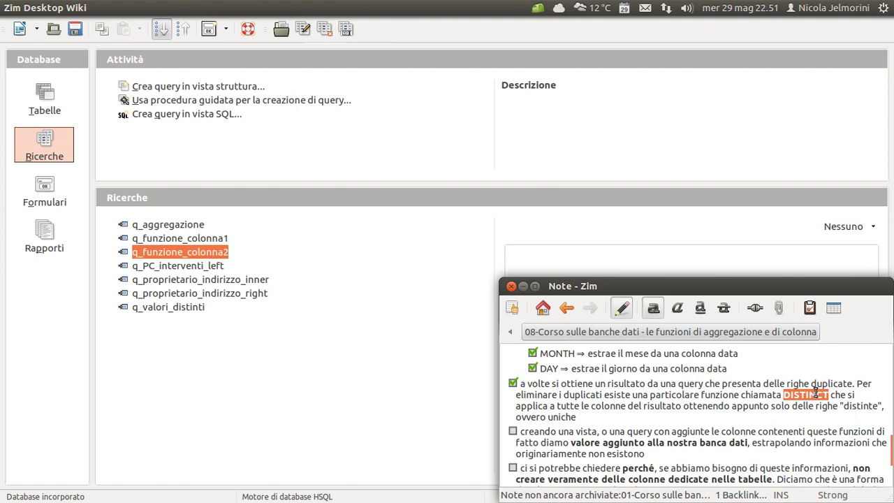
left_click(603, 394)
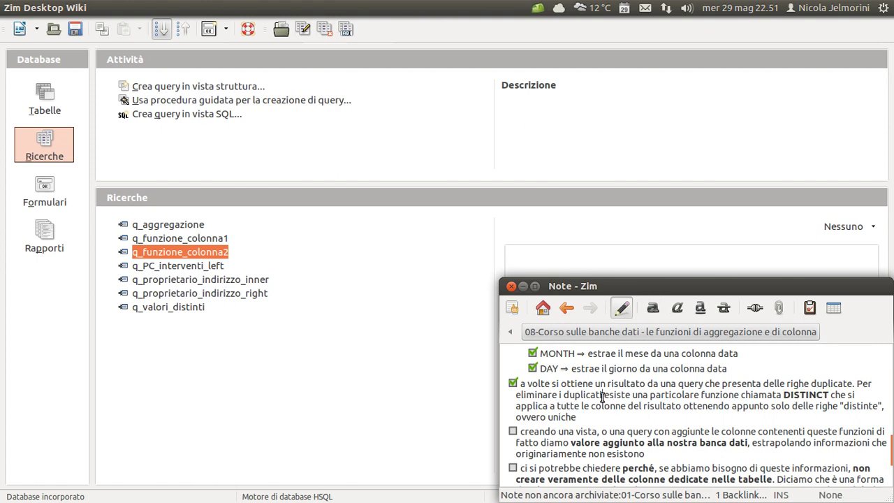
Open q_valori_distinti for editing in Base and move its design window clear of the right-hand edge
left_click(178, 310)
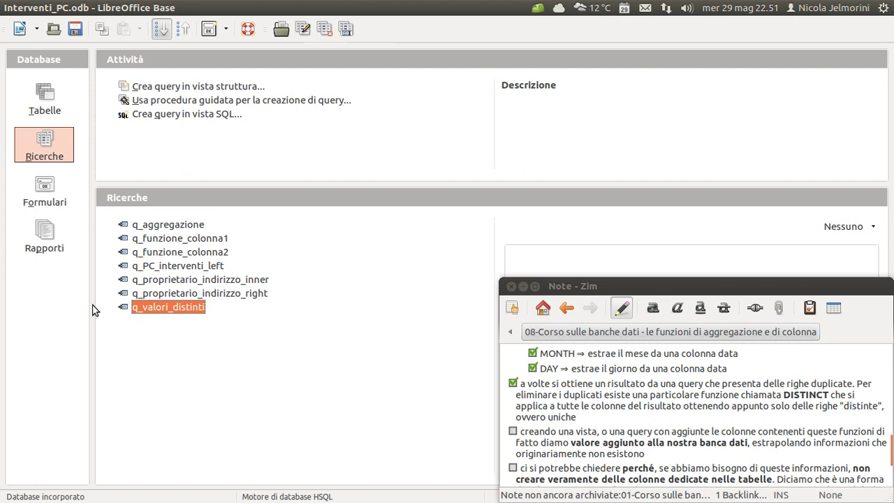
right_click(151, 307)
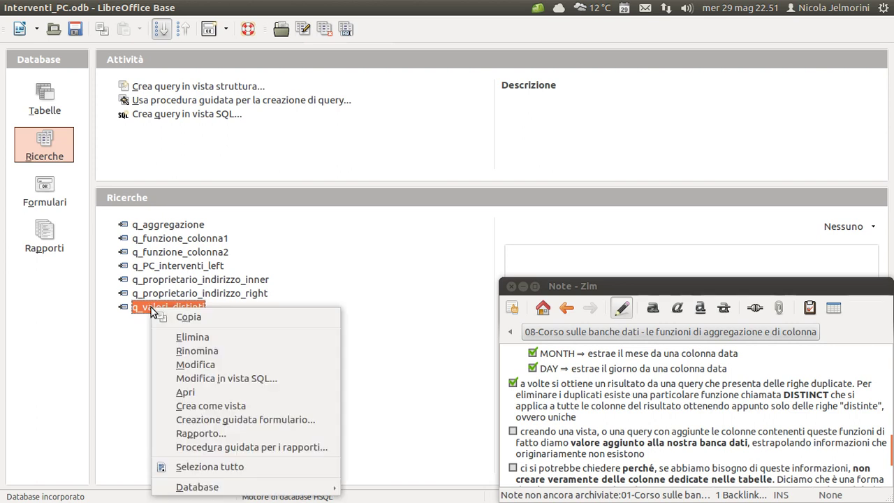
left_click(178, 362)
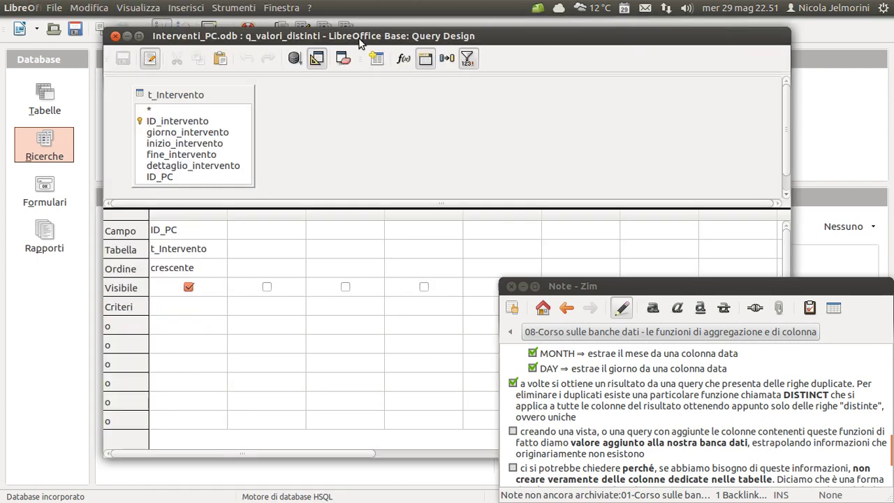
left_click_drag(385, 35, 328, 34)
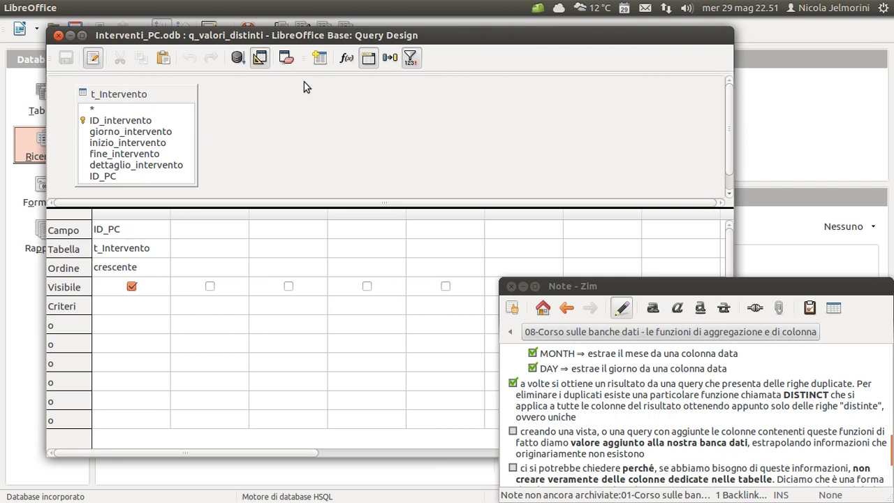
Run q_valori_distinti and look through all the distinct ID_PC values it returns
left_click(238, 60)
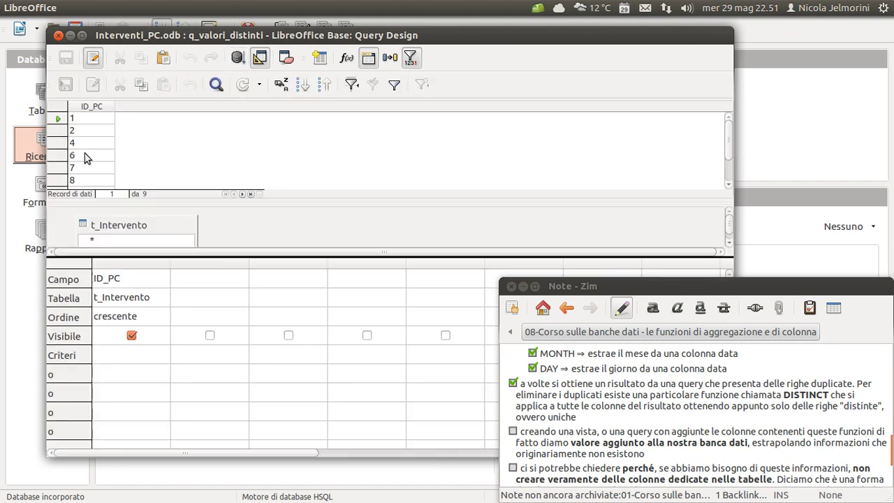
scroll(93, 139, "down", 1)
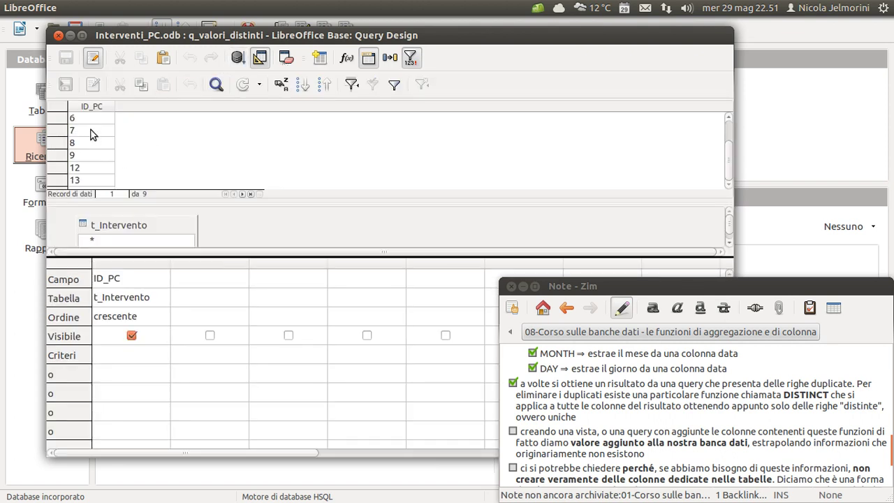
scroll(96, 145, "up", 1)
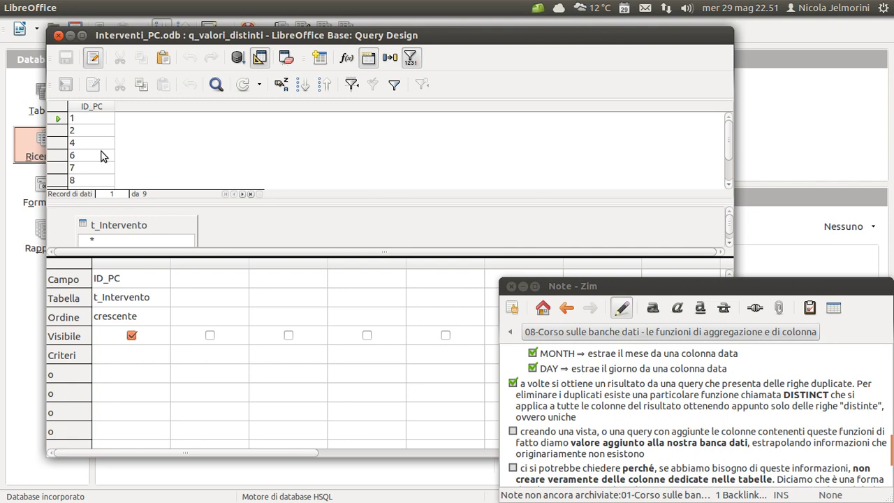
scroll(108, 120, "down", 1)
scroll(108, 120, "up", 1)
scroll(90, 156, "down", 1)
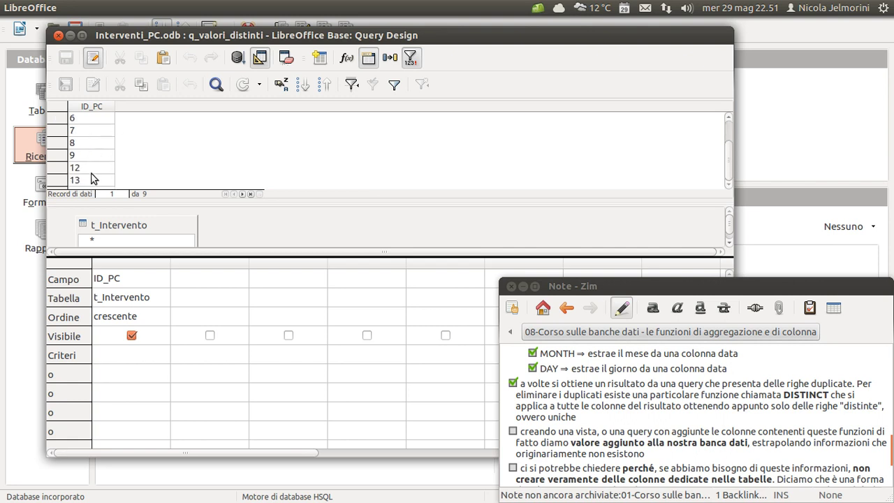
scroll(239, 176, "up", 1)
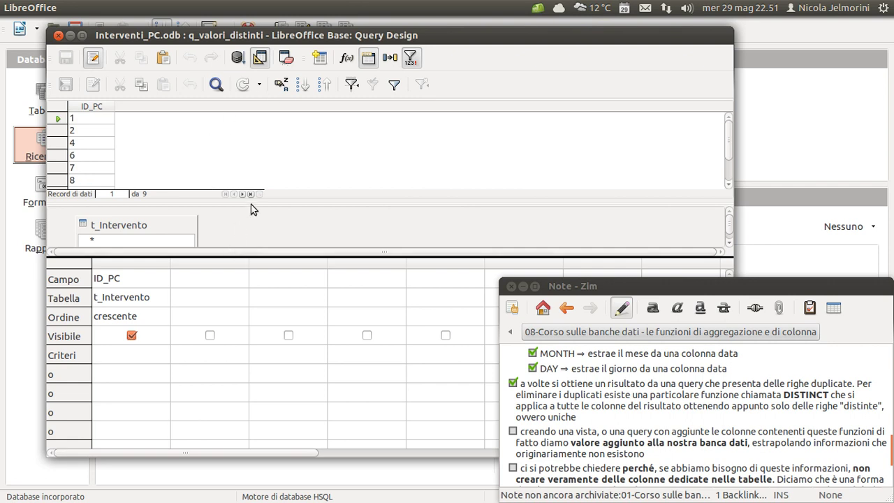
Enlarge the results and table areas of q_valori_distinti, and go through the distinct ID_PC records row by row
mouse_move(251, 203)
left_mouse_down()
mouse_move(249, 174)
mouse_move(245, 202)
left_mouse_up()
left_click_drag(269, 267, 255, 325)
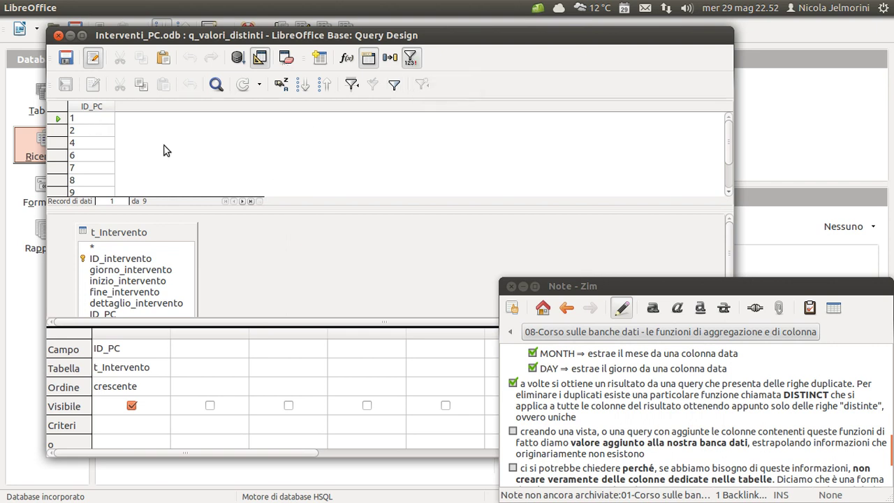
scroll(165, 148, "down", 1)
scroll(166, 148, "up", 1)
left_click(60, 131)
left_click(61, 143)
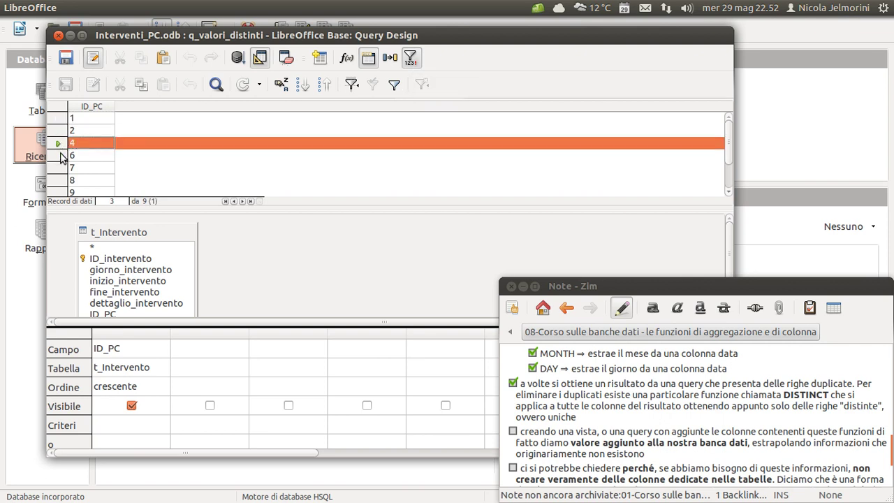
left_click(60, 155)
left_click(61, 168)
left_click(61, 180)
scroll(60, 181, "down", 1)
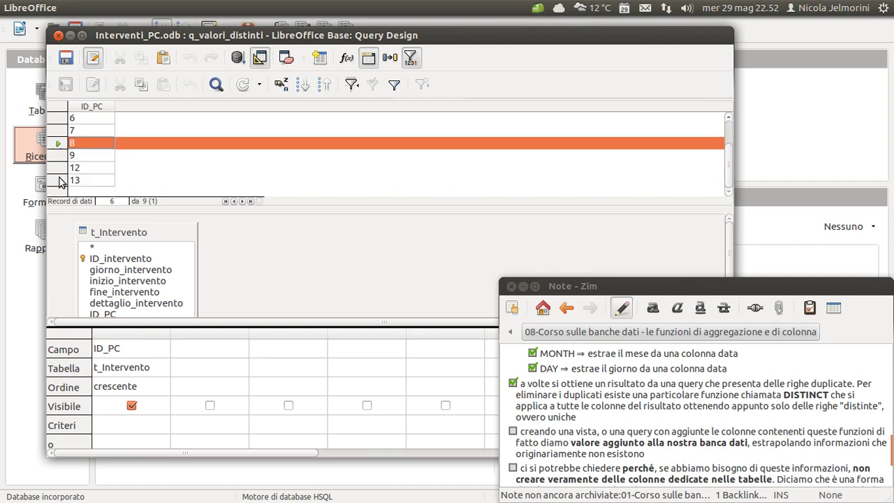
left_click_drag(61, 125, 61, 131)
left_click(61, 168)
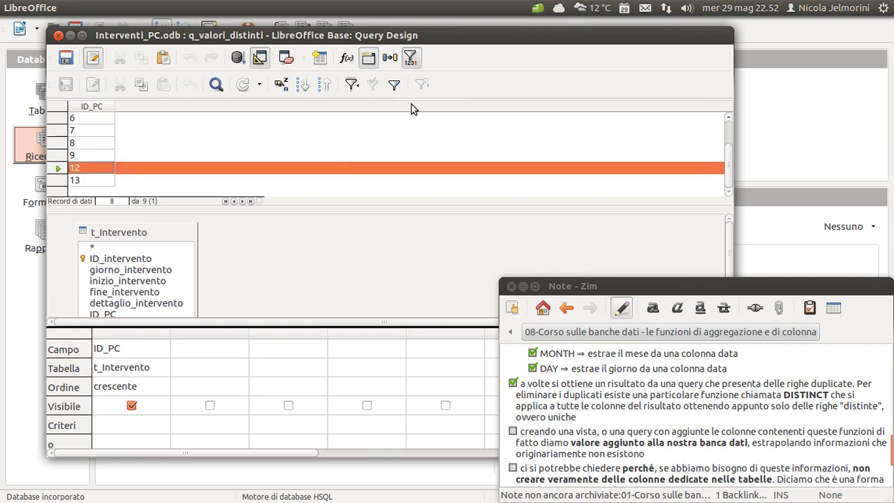
Turn off distinct values for q_valori_distinti, rerun it, and point out the repeated ID_PC rows for 1 and 4
left_click(410, 58)
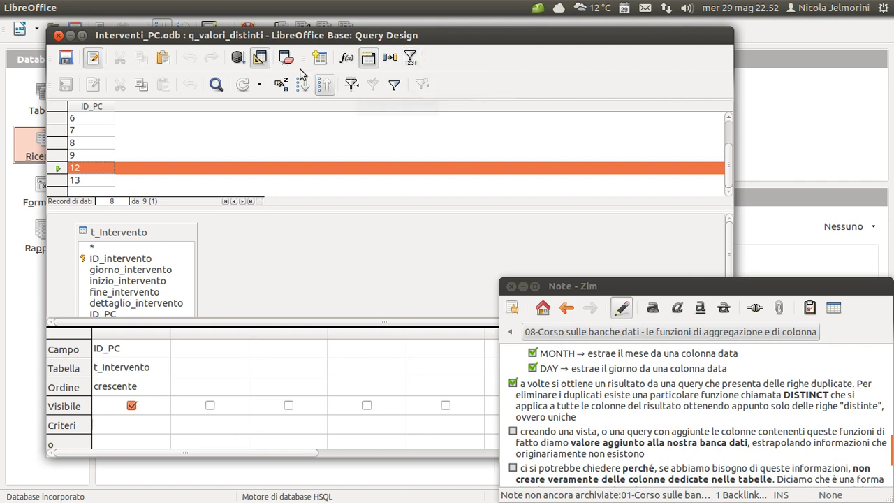
left_click(238, 58)
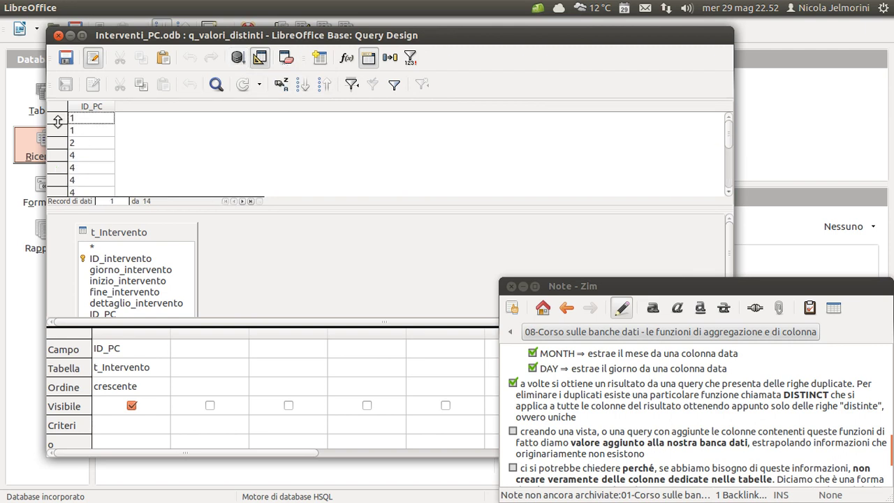
left_click(59, 120)
left_click(58, 131)
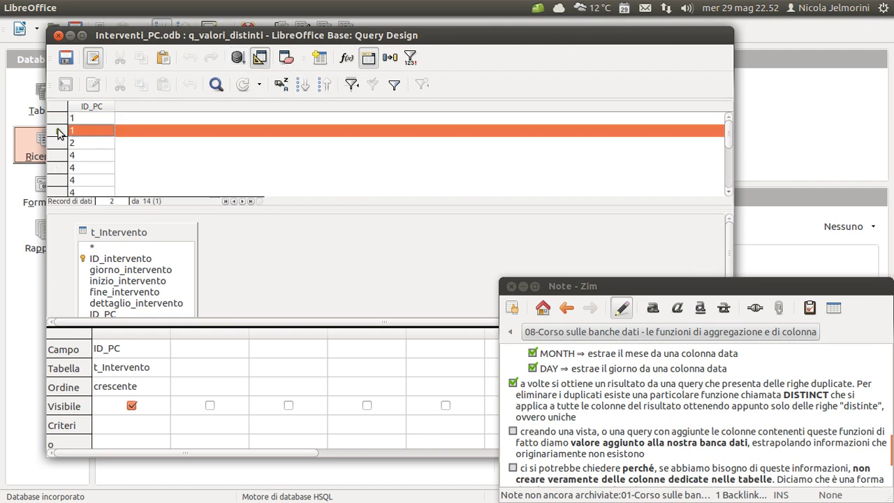
left_click(59, 156)
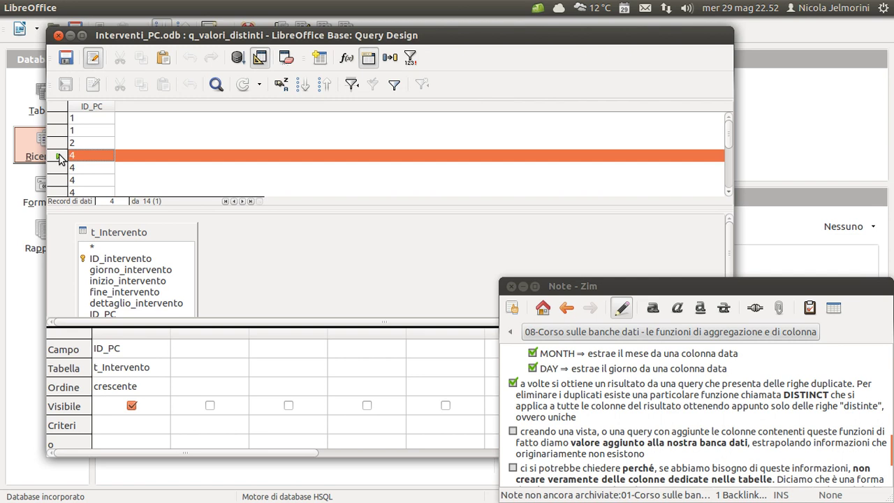
left_click(59, 120)
left_click(59, 155)
left_click(58, 192)
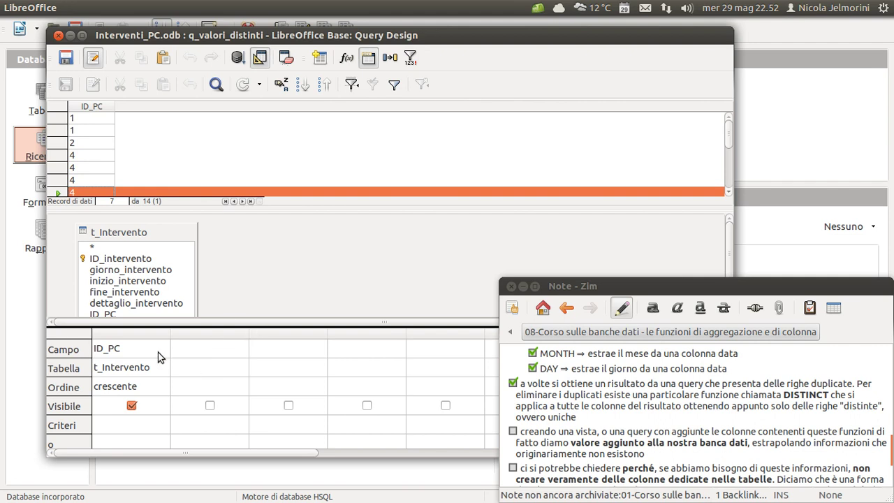
Compare the ID_intervento key with the ID_PC field in the t_Intervento field list
left_click(129, 260)
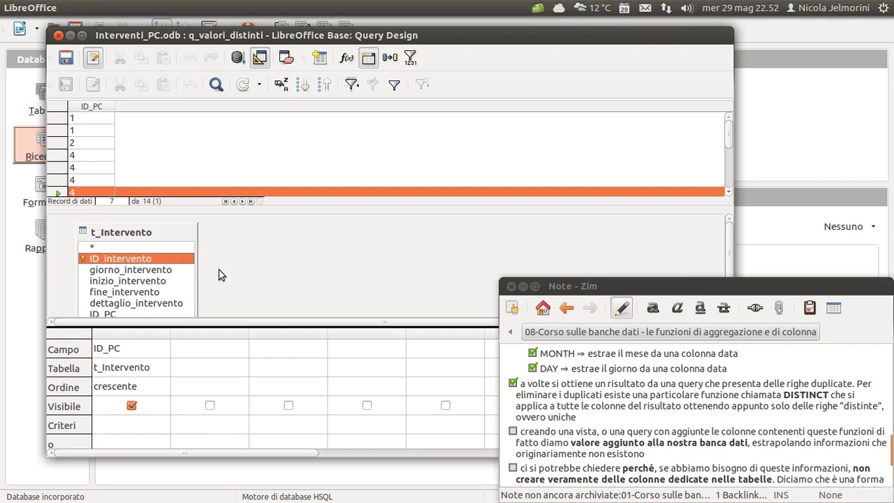
scroll(234, 271, "down", 1)
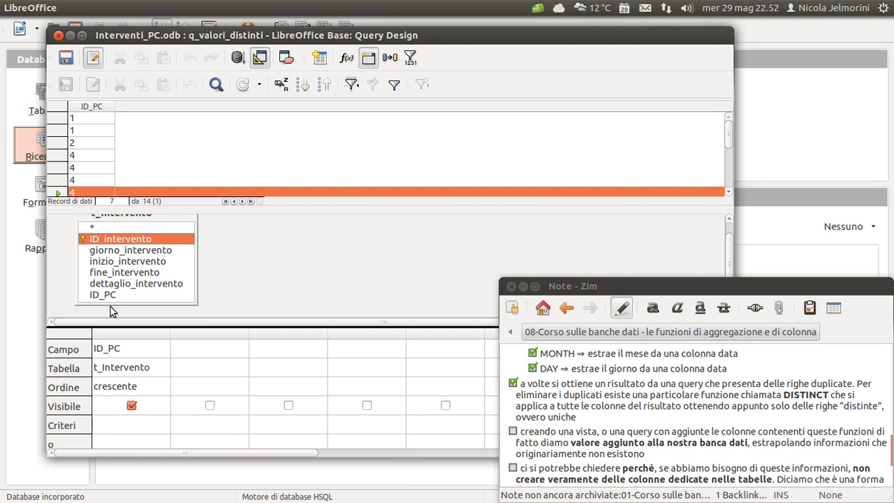
left_click(102, 296)
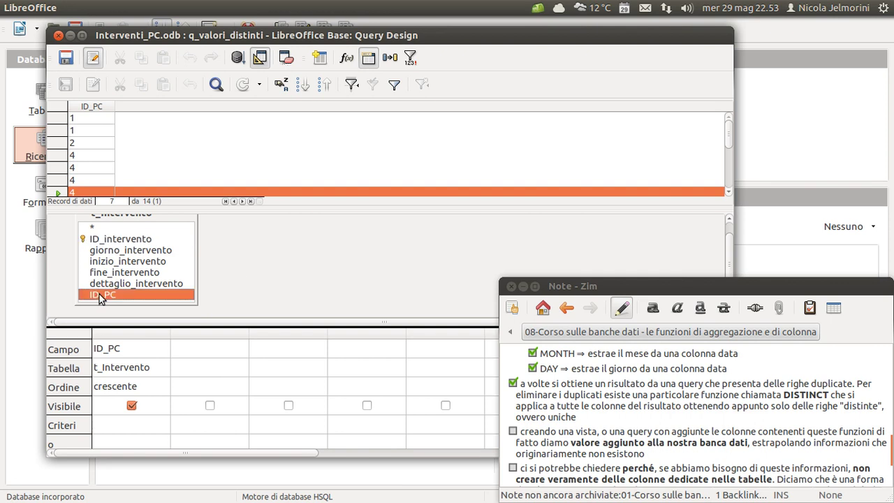
scroll(302, 278, "up", 1)
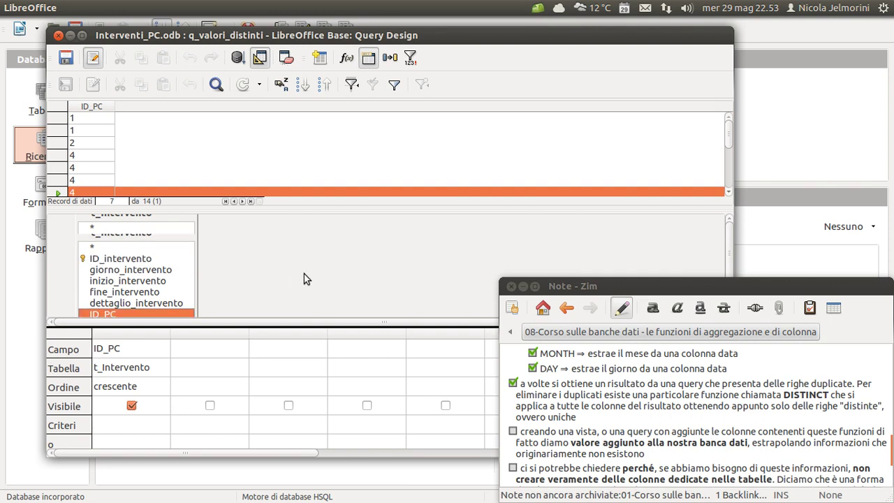
left_click(102, 264)
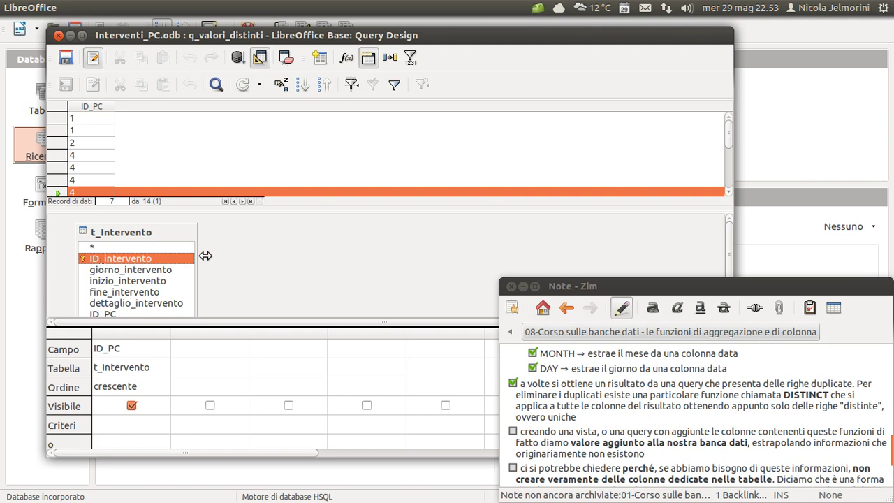
scroll(243, 256, "down", 1)
left_click(110, 296)
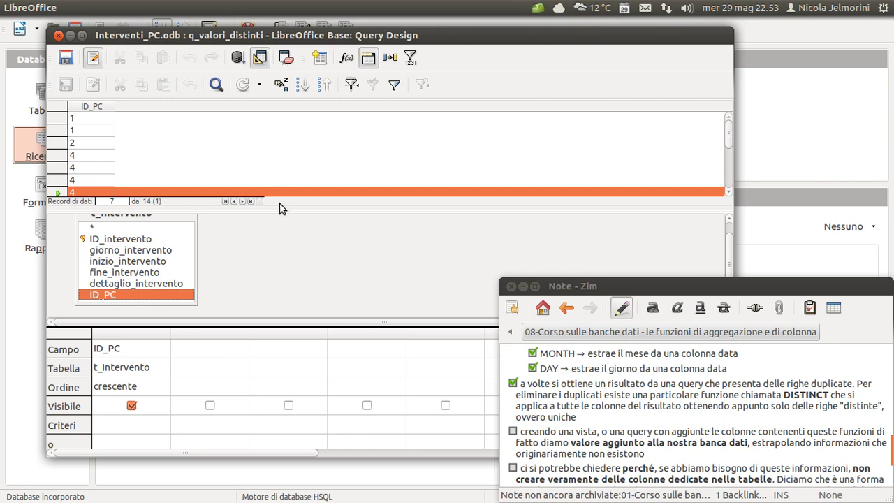
Enlarge the results area and look through the full list of ID_PC records, including the duplicates
left_click_drag(279, 208, 279, 232)
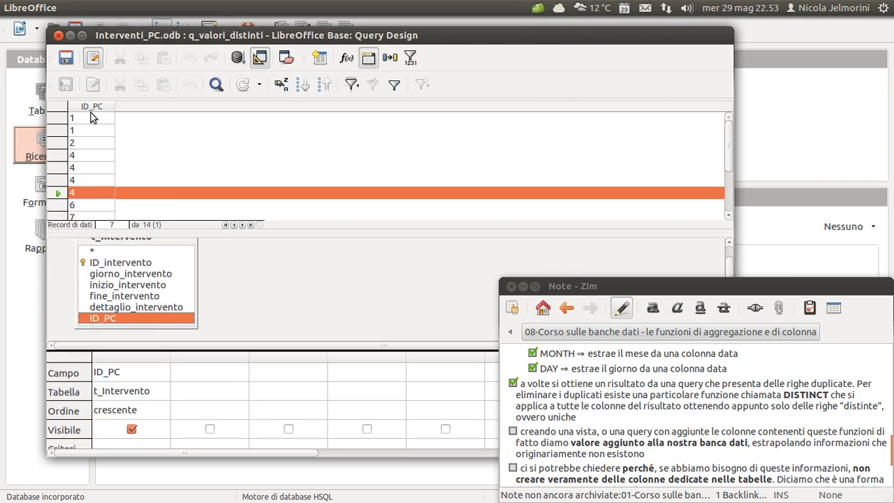
left_click(93, 120)
left_click(90, 130)
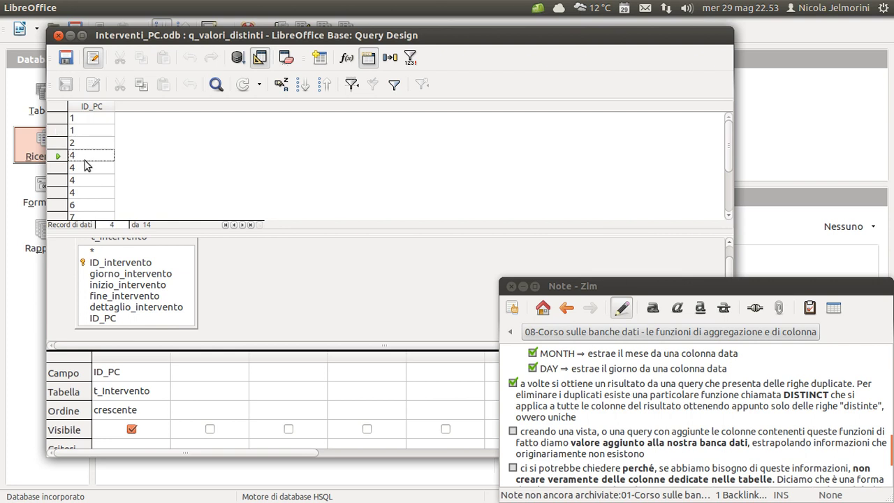
left_click(86, 181)
key("Down")
scroll(101, 178, "down", 2)
scroll(101, 178, "up", 2)
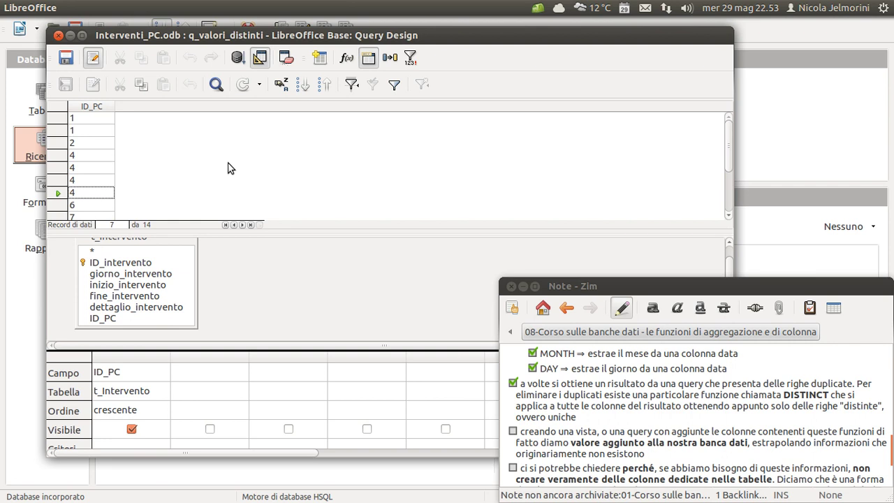
Point out each duplicate record for ID_PC 4 and ID_PC 1 in the results
left_click(311, 299)
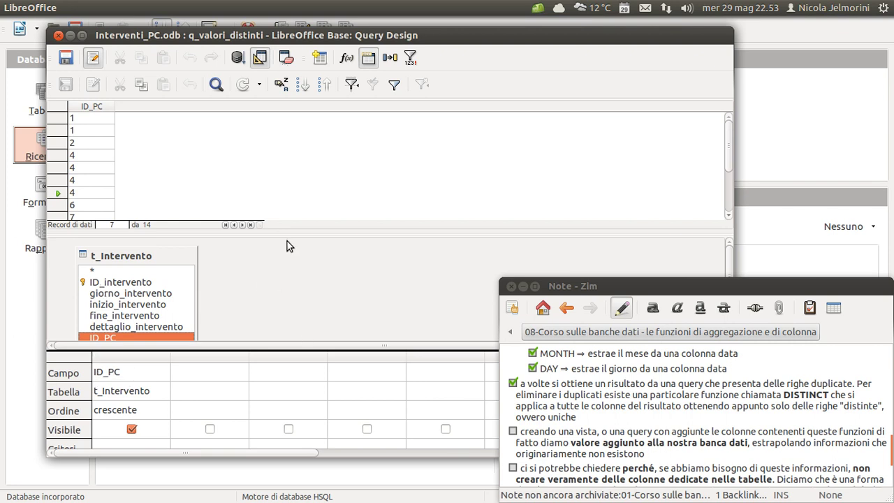
left_click(81, 157)
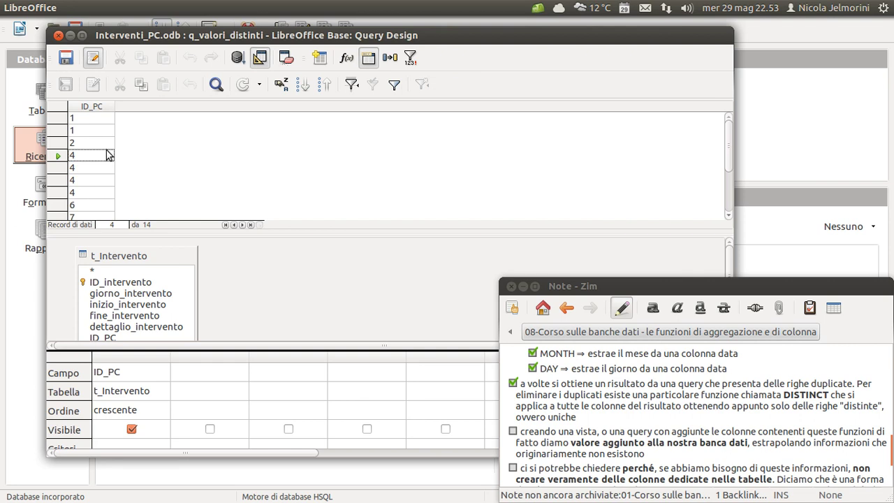
mouse_move(88, 170)
left_mouse_down()
mouse_move(90, 179)
mouse_move(82, 167)
left_mouse_up()
left_click(82, 167)
left_click(86, 180)
left_click(87, 194)
left_click(84, 120)
left_click(86, 131)
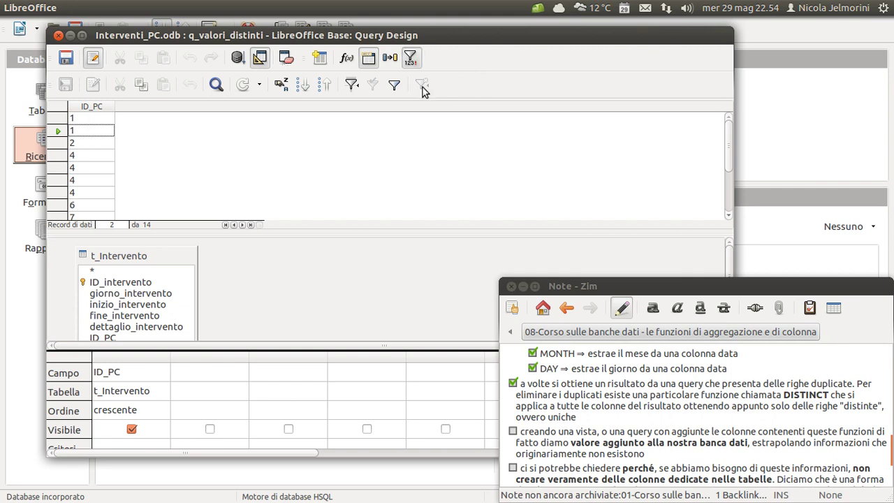
Turn on distinct values for the query, rerun it, and select the single rows for ID_PC 1 and 4
left_click(411, 60)
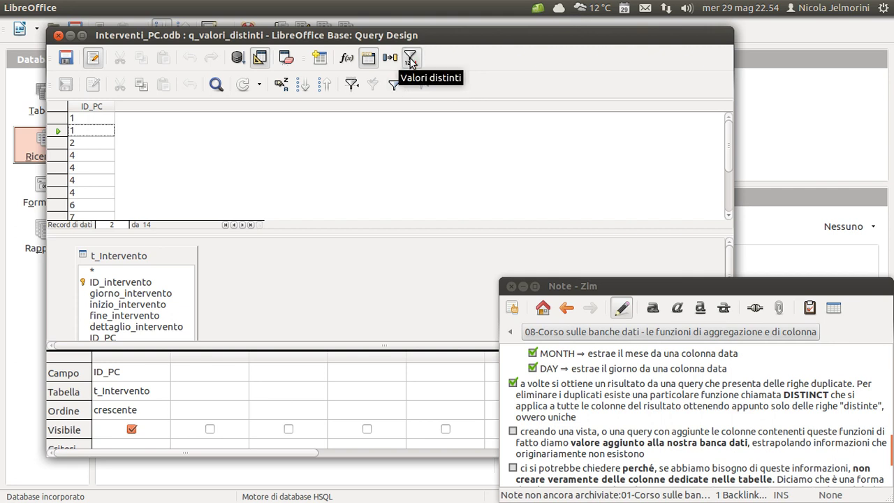
left_click(238, 60)
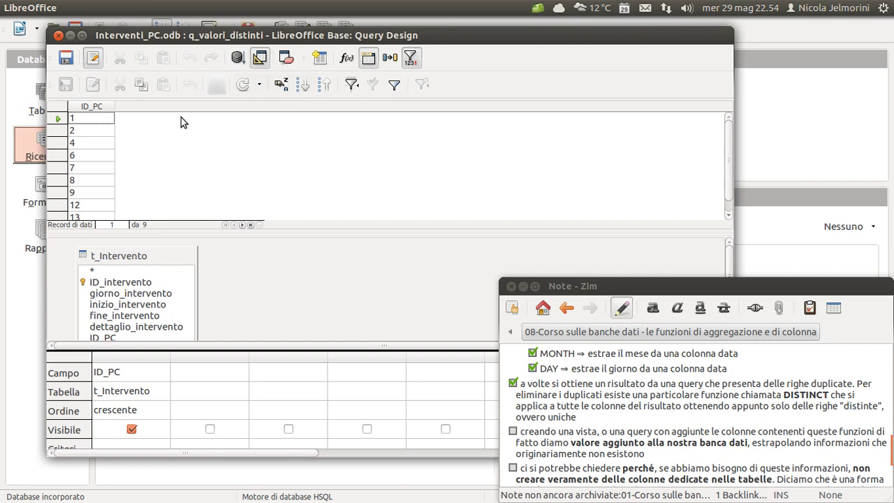
left_click(59, 122)
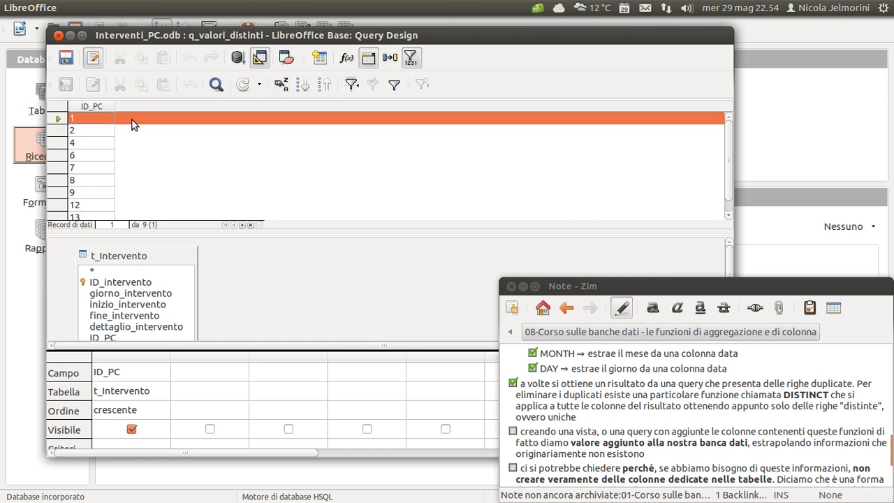
left_click(60, 144)
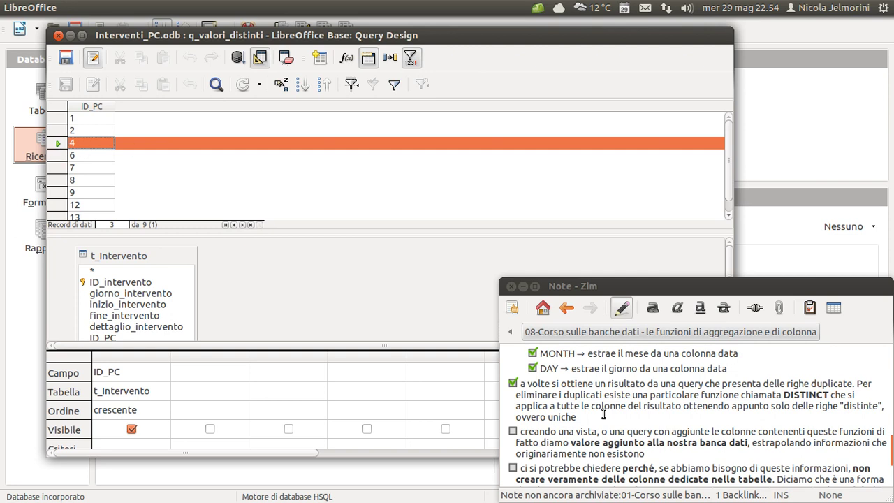
In the Zim notes, check off the item on views or queries with function columns and follow its opening text
scroll(603, 413, "down", 2)
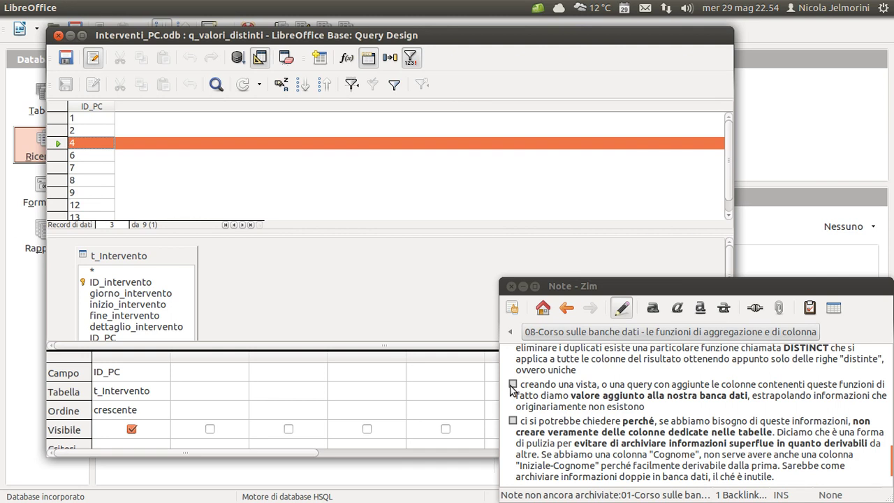
left_click(513, 388)
left_click(512, 385)
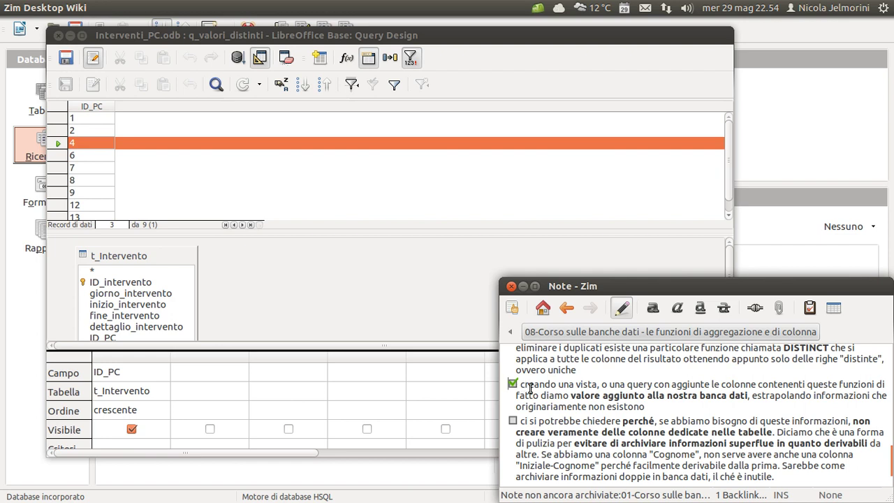
left_click_drag(653, 381, 570, 384)
left_click(683, 380)
left_click_drag(665, 384, 769, 402)
left_click(654, 394)
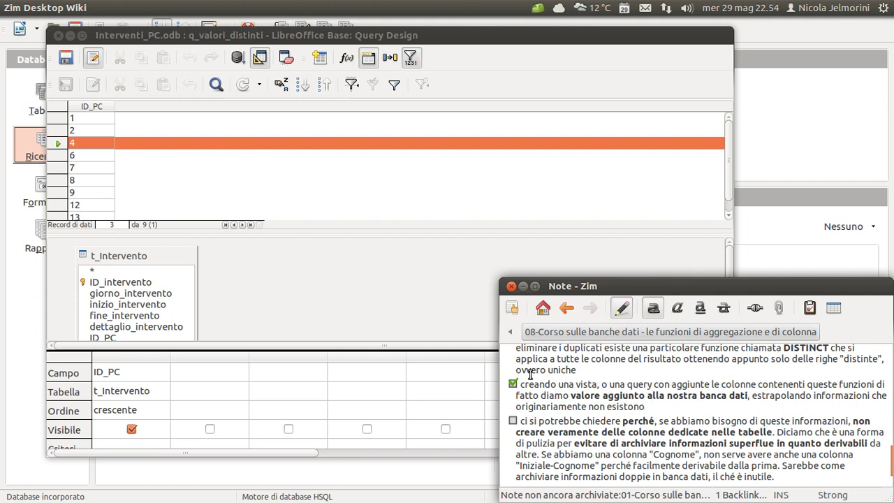
Point out the query design in Base, and highlight "valore aggiunto alla nostra banca dati" in the Zim notes
left_click(285, 279)
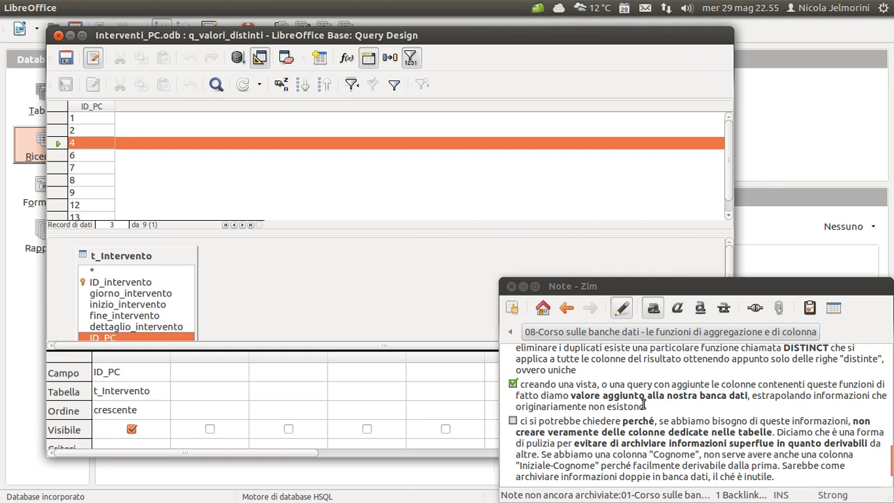
left_click(668, 403)
left_click_drag(756, 396, 566, 395)
key("ctrl+b")
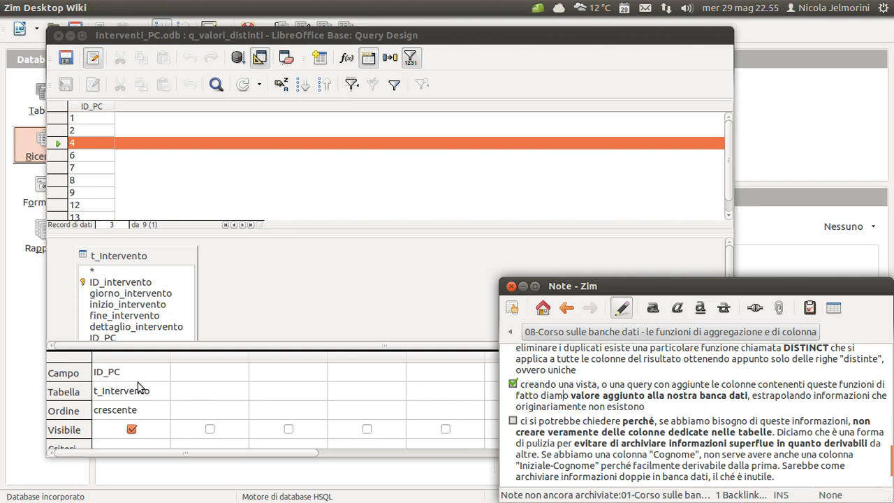
Review the "Funzioni di colonna" notes, and check off the item on why not to create dedicated columns in the tables
scroll(615, 387, "up", 10)
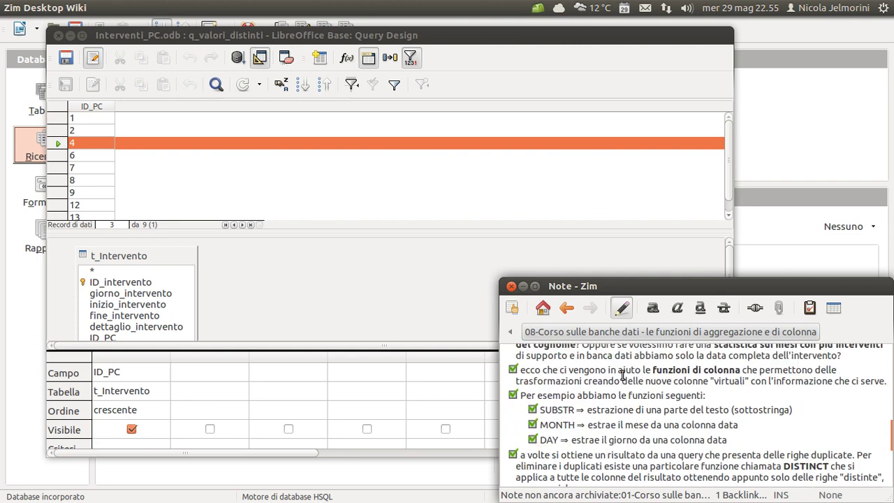
scroll(611, 398, "up", 3)
scroll(613, 395, "down", 10)
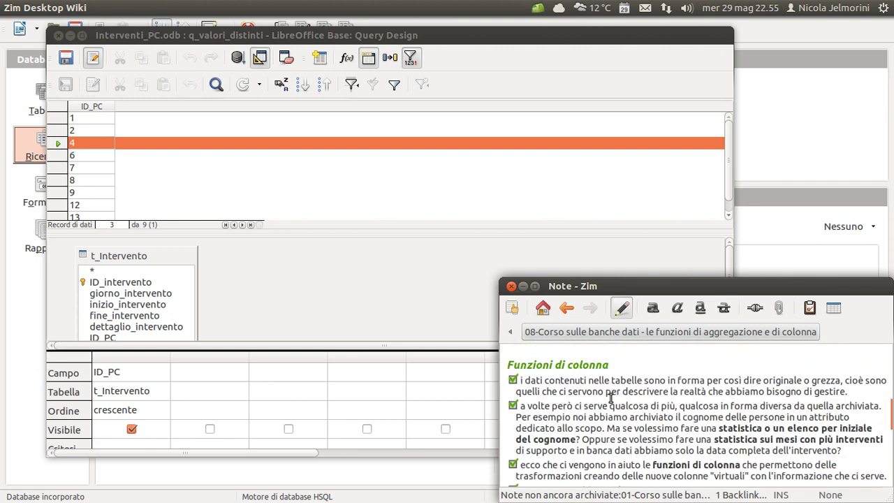
scroll(627, 406, "up", 1)
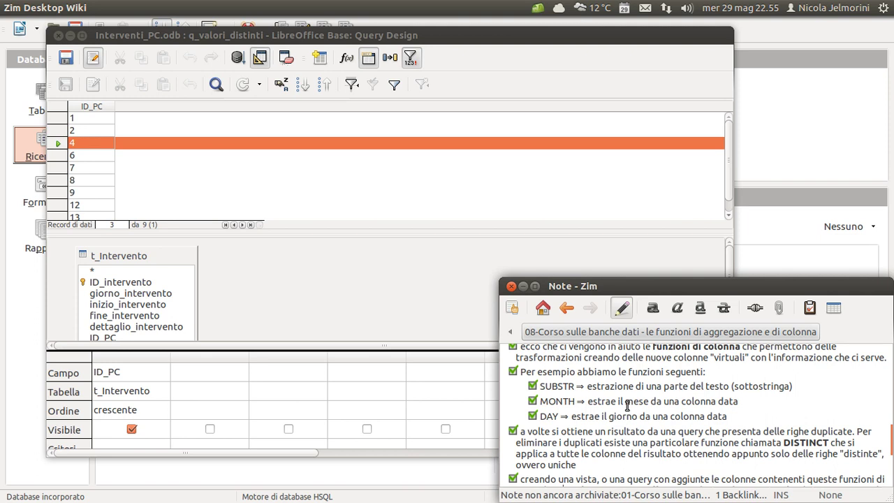
scroll(627, 406, "down", 3)
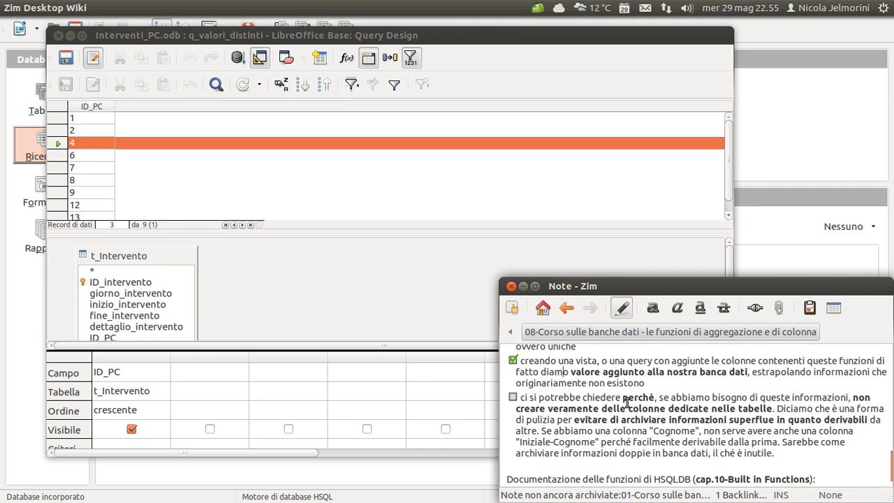
left_click(513, 397)
scroll(601, 383, "up", 5)
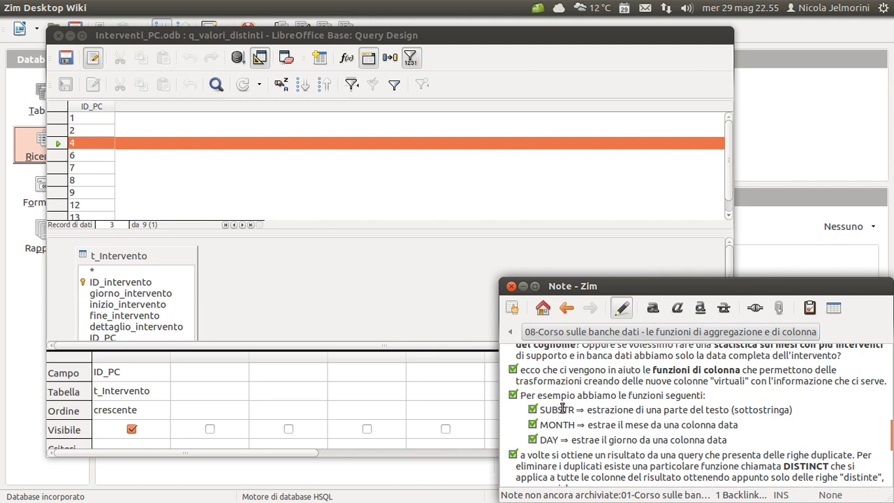
Review the column function examples in the notes, and follow the sentence on not creating dedicated columns in the tables
scroll(572, 405, "up", 5)
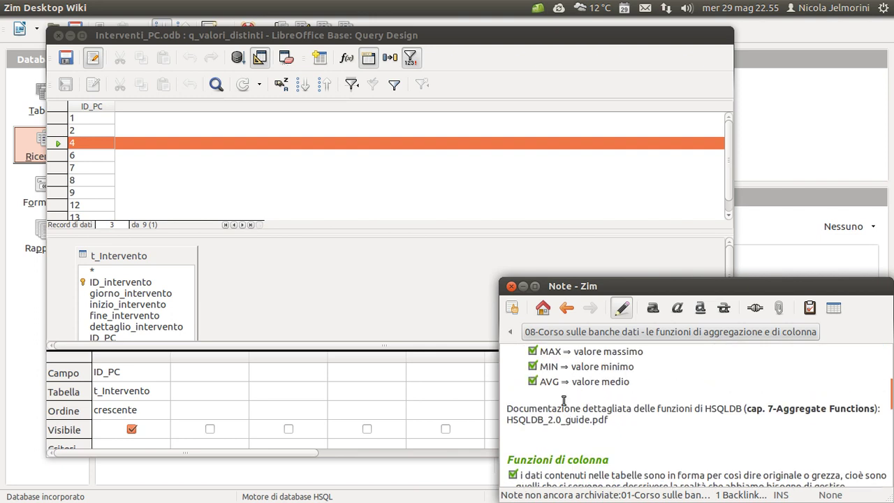
scroll(569, 401, "down", 5)
scroll(572, 405, "up", 3)
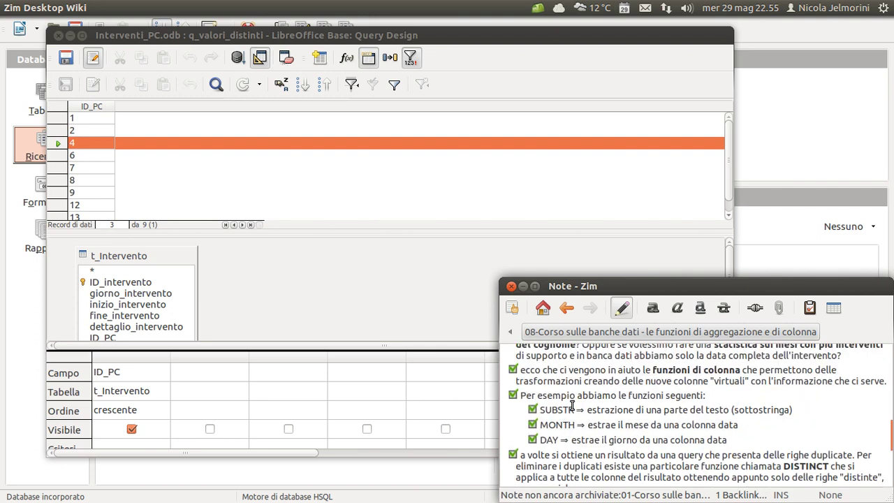
scroll(572, 405, "down", 6)
scroll(572, 404, "down", 2)
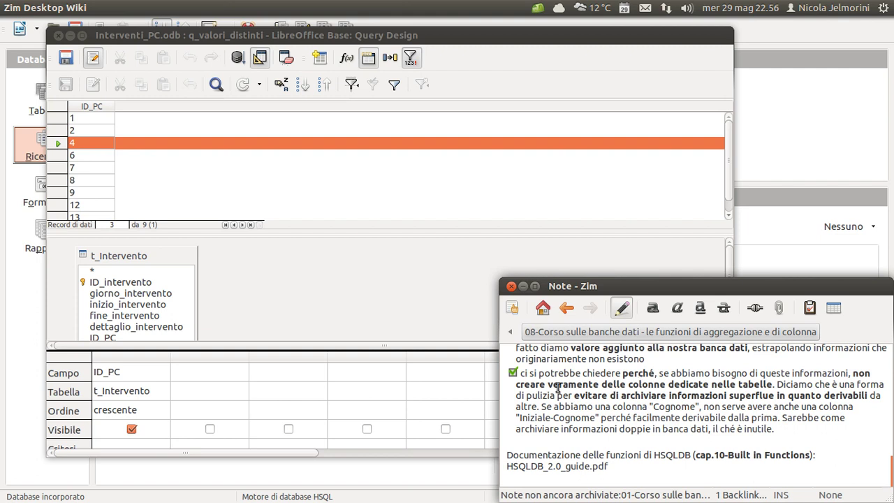
left_click_drag(558, 388, 758, 385)
left_click(752, 386)
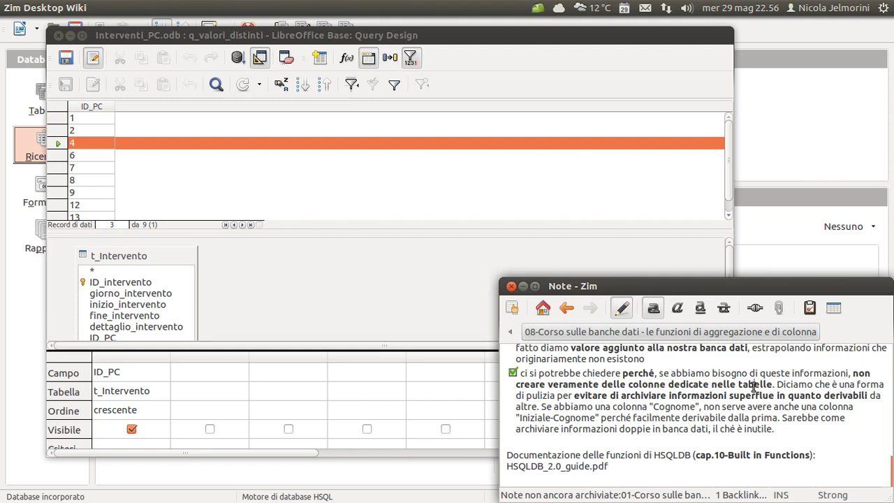
left_click(775, 384)
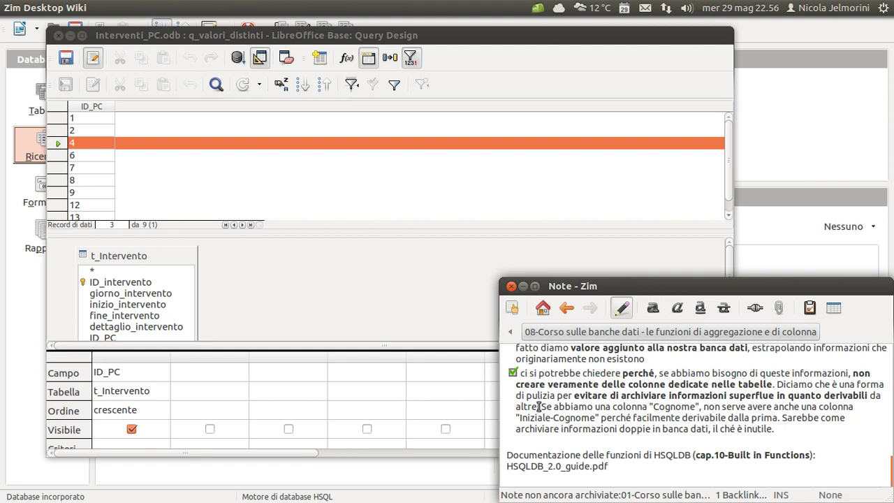
Highlight the "Se abbiamo una colonna" example and the sentence on avoiding the storage of superfluous, derivable information
left_click_drag(537, 407, 700, 406)
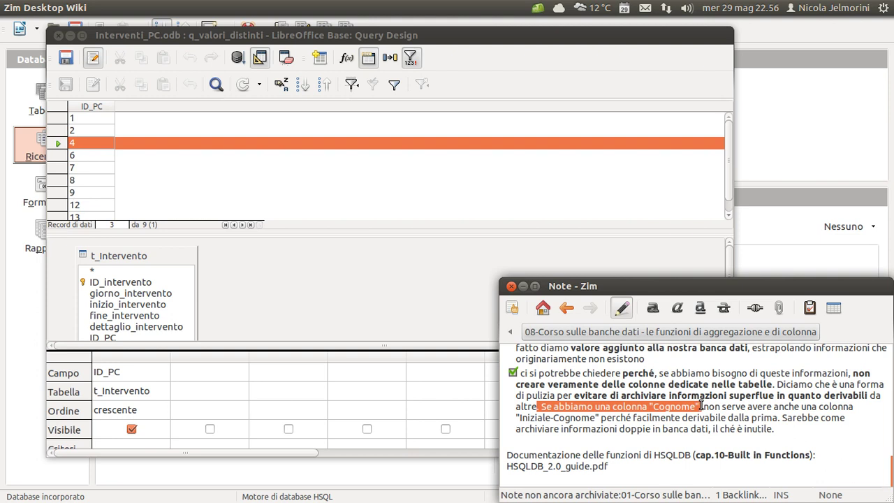
left_click(701, 406)
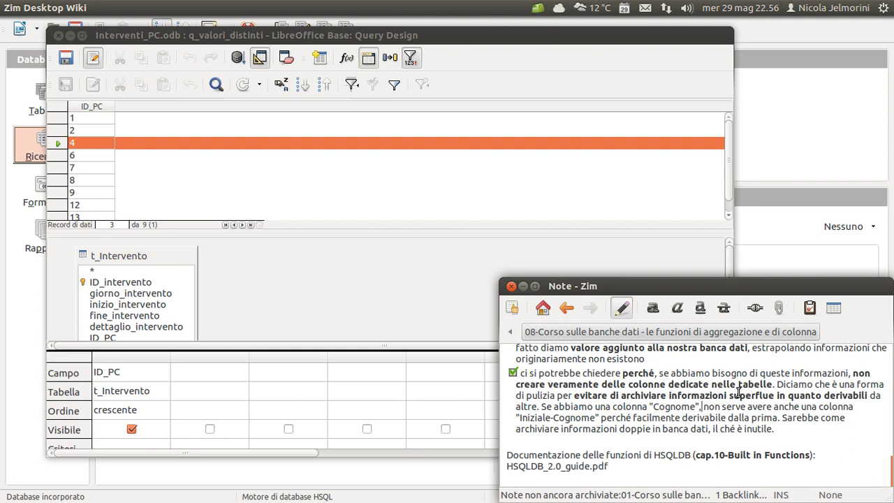
left_click_drag(777, 383, 868, 393)
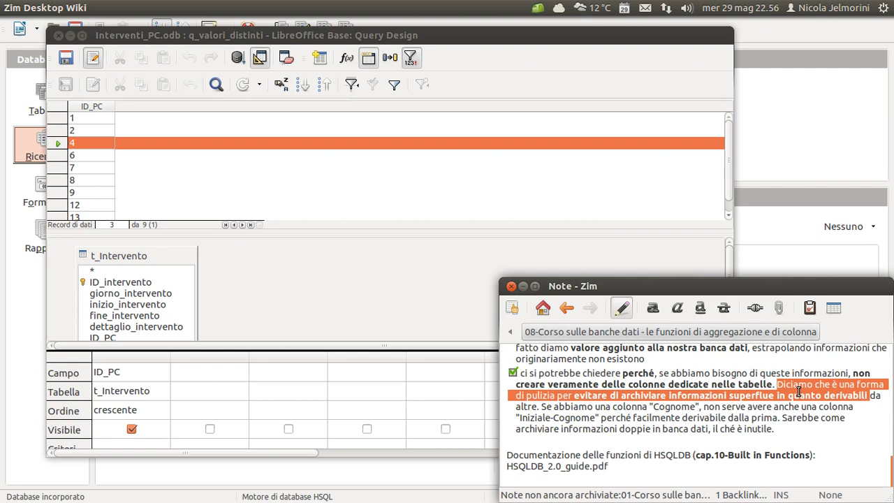
left_click(638, 403)
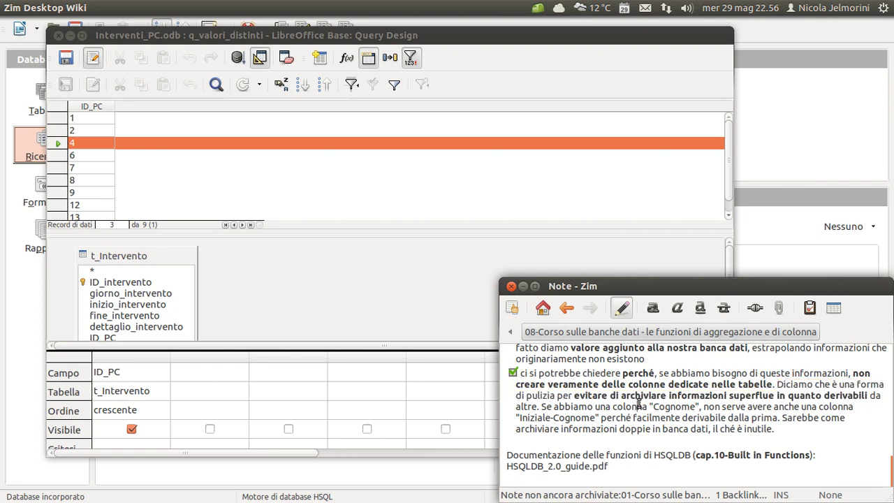
Highlight the column name "Cognome" in the notes' derived-data example
left_click_drag(649, 407, 702, 409)
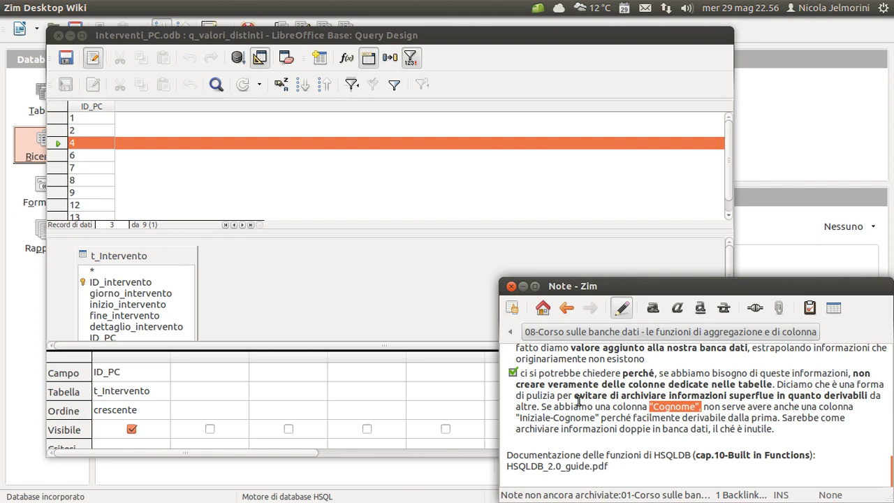
double_click(688, 407)
left_click(655, 409)
left_click_drag(656, 409, 695, 407)
left_click(695, 407)
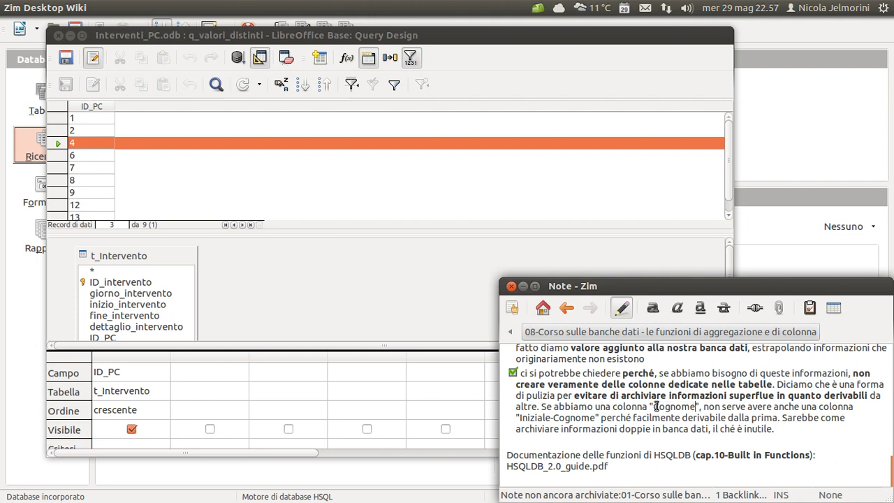
left_click_drag(656, 407, 695, 407)
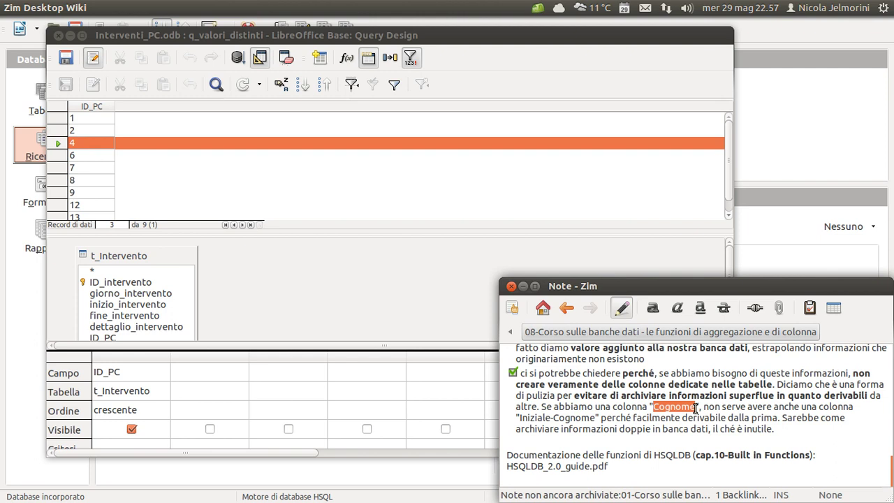
Review the preceding notes, and highlight the words on superfluous derivable information and the "Cognome" column name
scroll(694, 405, "up", 7)
scroll(690, 399, "down", 5)
scroll(690, 398, "down", 2)
left_click(703, 404)
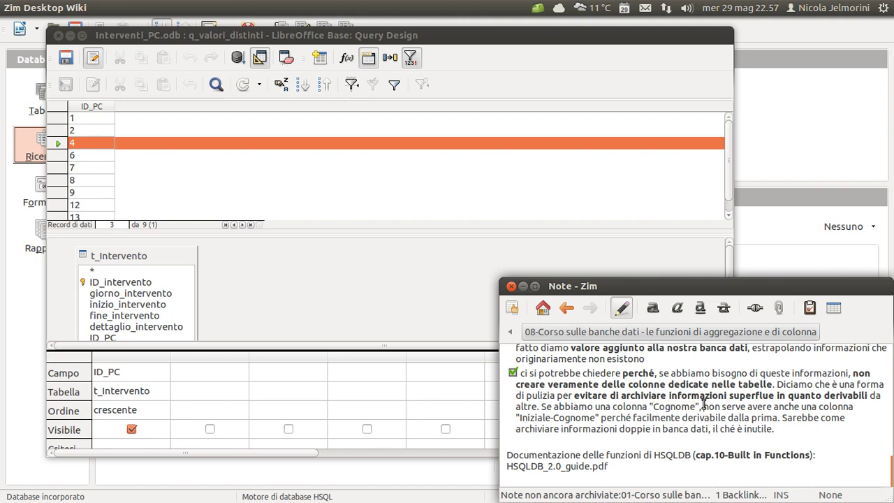
left_click_drag(704, 395, 849, 395)
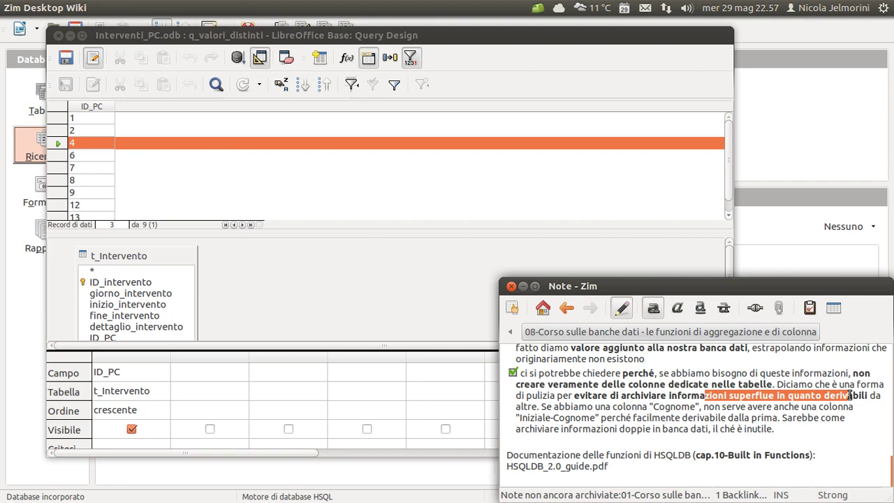
left_click(647, 403)
left_click_drag(646, 403, 722, 404)
left_click(695, 406)
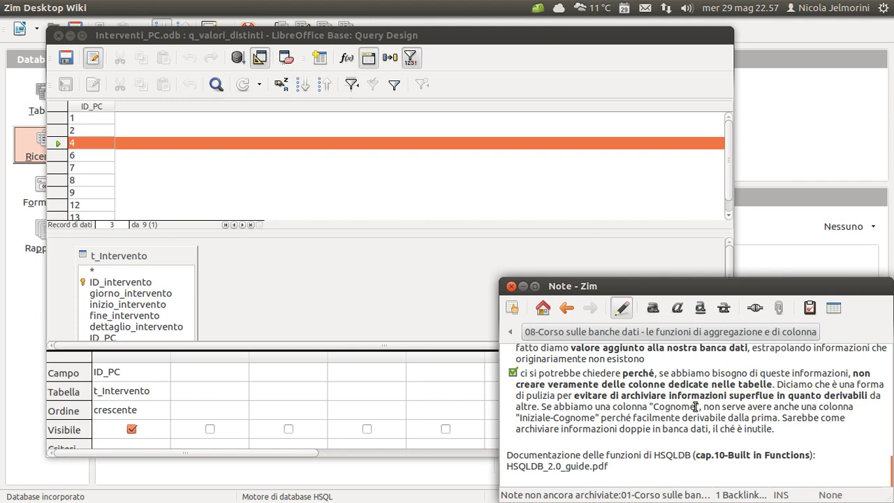
Select the word "Cognome", and highlight the explanation against dedicated columns from "chiedere perché" to its end
left_click(643, 408)
double_click(656, 407)
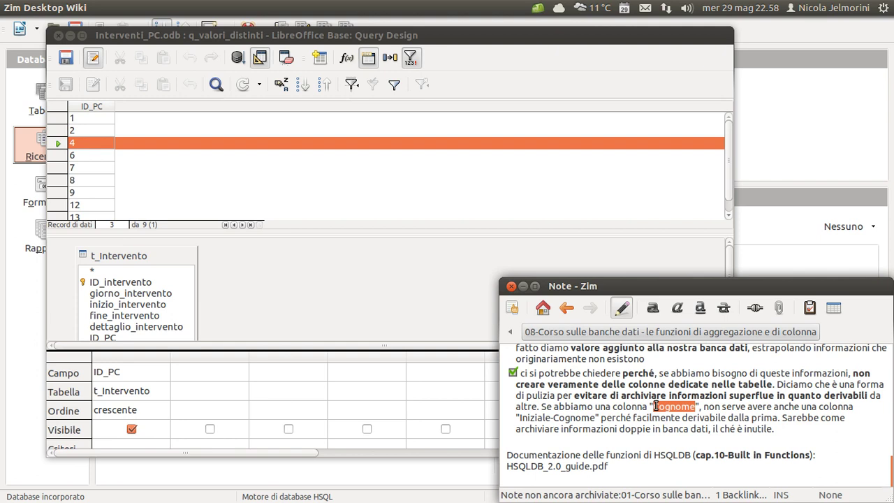
left_click(770, 417)
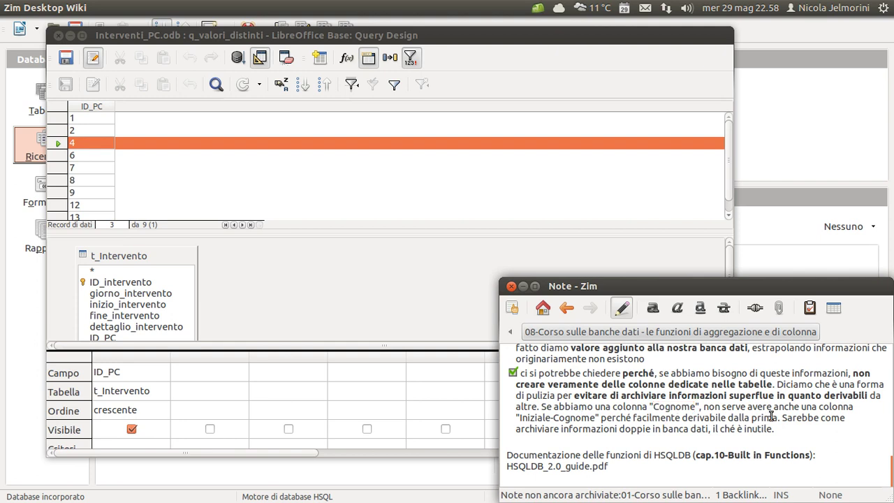
left_click_drag(778, 430, 588, 373)
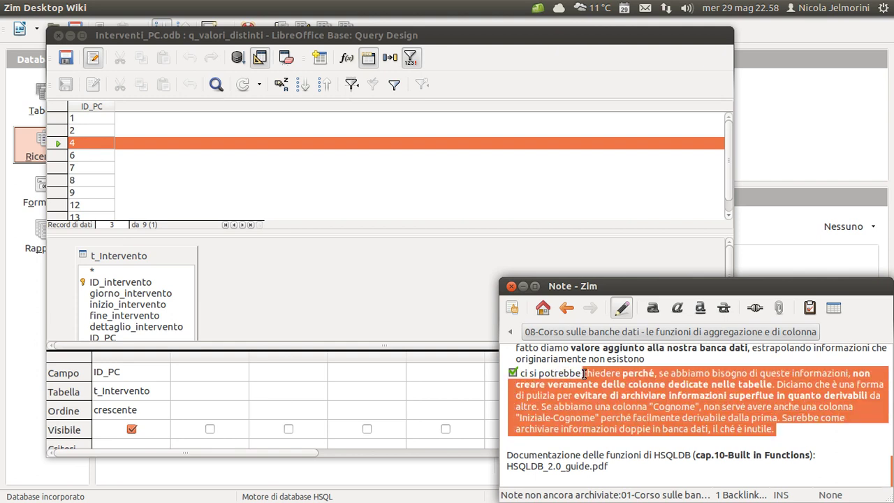
left_click(665, 428)
Follow the example from "Cognome" through "non serve avere" by highlighting its words
double_click(684, 407)
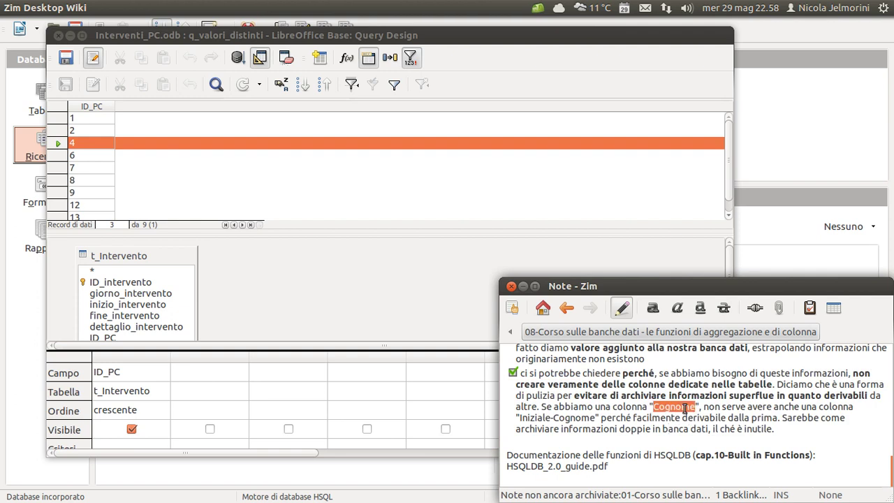
left_click(747, 407)
double_click(731, 406)
left_click(757, 409)
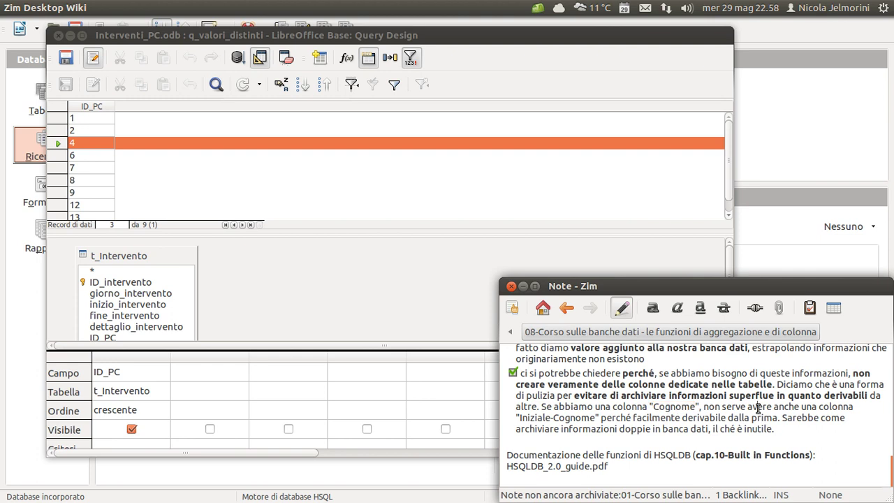
left_click_drag(721, 406, 747, 407)
triple_click(764, 406)
left_click(765, 407)
Highlight the whole paragraph on derivable information and its closing lines, and point out the t_Intervento table in the query design
left_click_drag(775, 428, 522, 375)
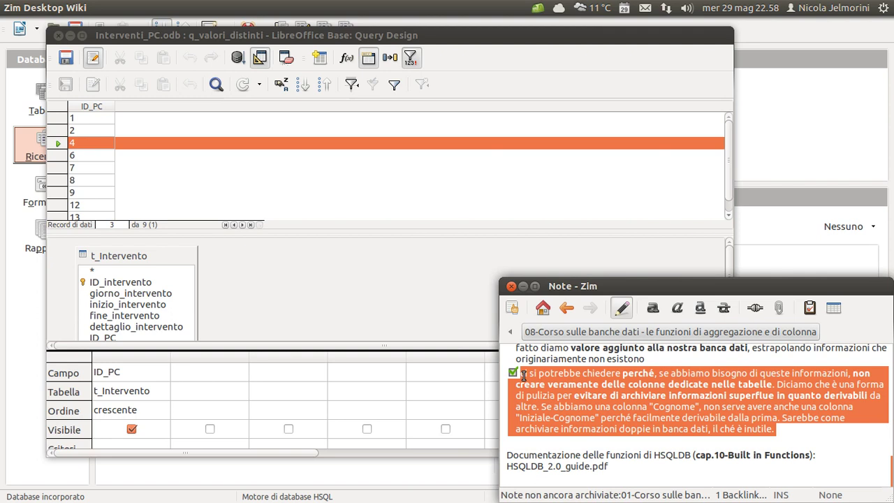
left_click(783, 428)
left_click_drag(785, 428, 758, 395)
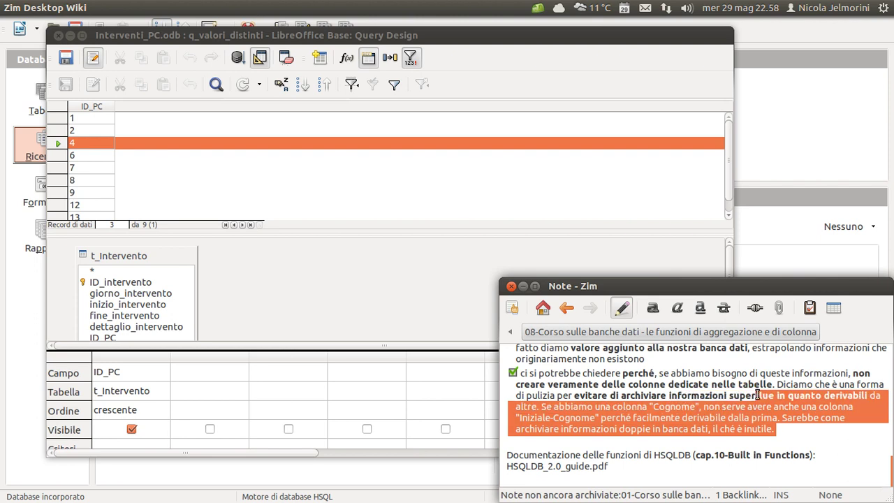
left_click(760, 405)
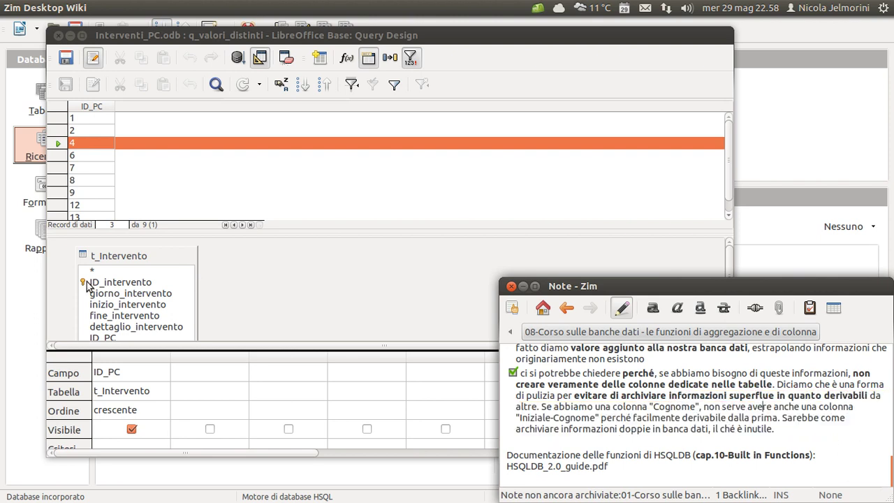
left_click(118, 257)
left_click_drag(117, 257, 116, 250)
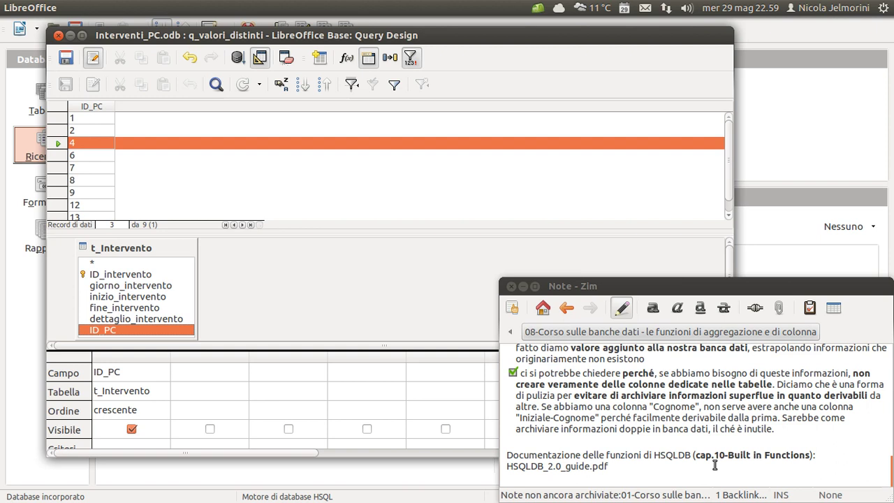
Highlight the HSQLDB_2.0_guide.pdf documentation reference and its chapter "cap.10-Built in Functions" in the Zim notes
left_click_drag(830, 455, 507, 455)
left_click_drag(621, 466, 506, 455)
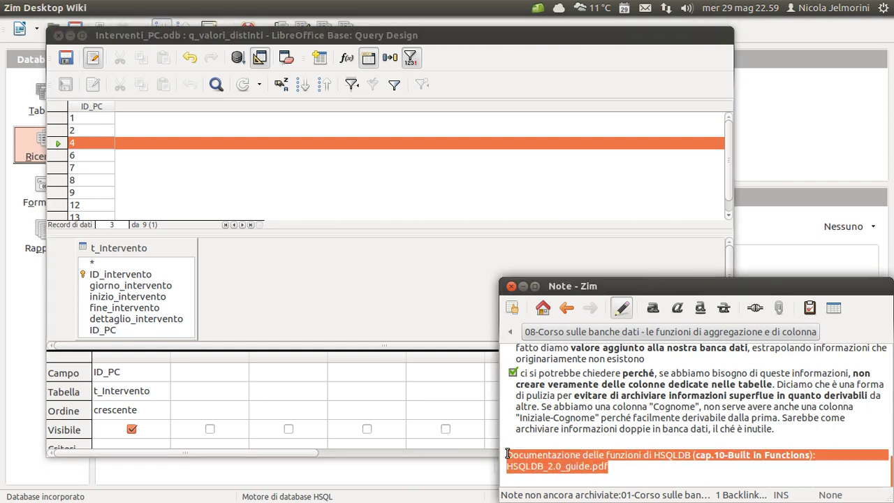
left_click(646, 454)
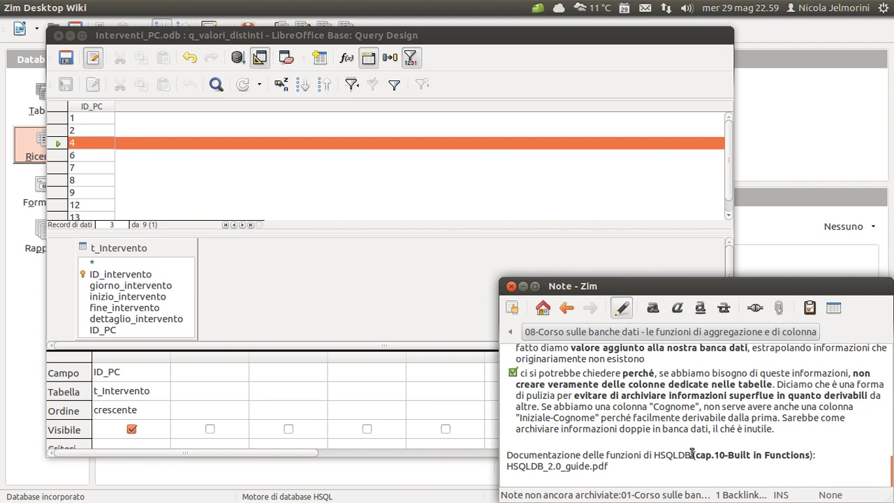
left_click_drag(694, 454, 810, 454)
left_click(823, 455)
left_click_drag(696, 457, 808, 454)
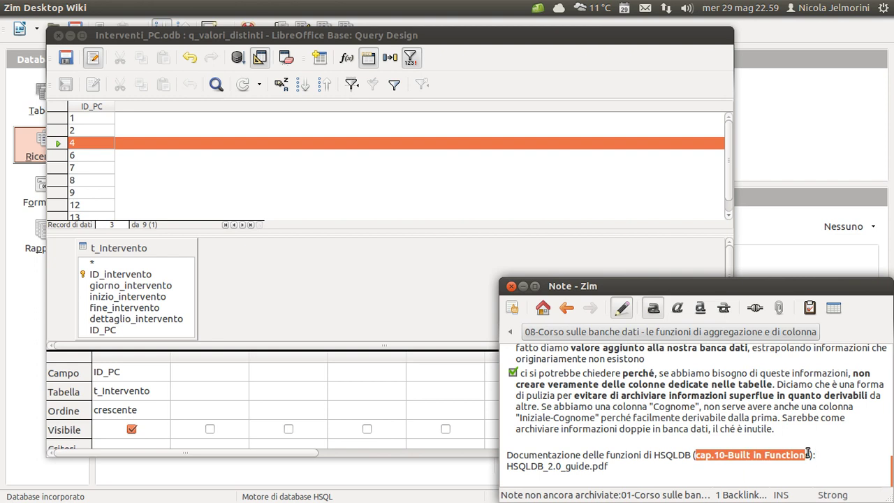
left_click(768, 439)
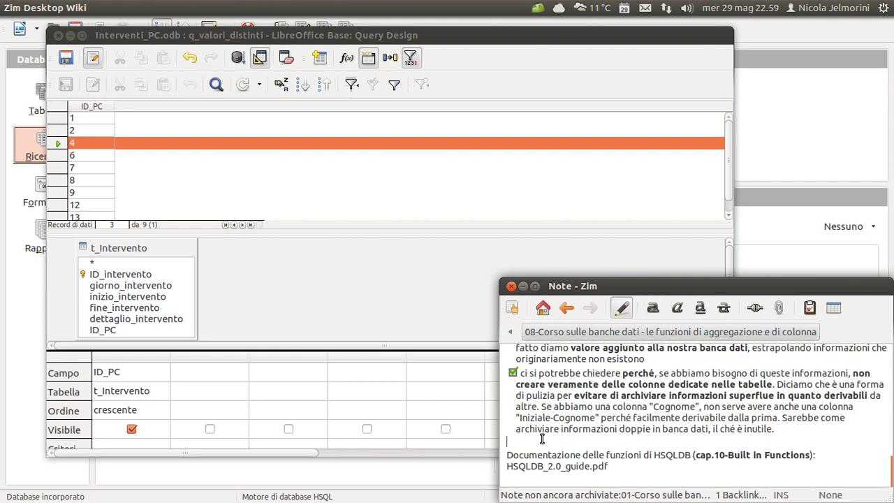
Check the end of the notes, and close the q_valori_distinti query design without saving its changes
scroll(551, 438, "up", 1)
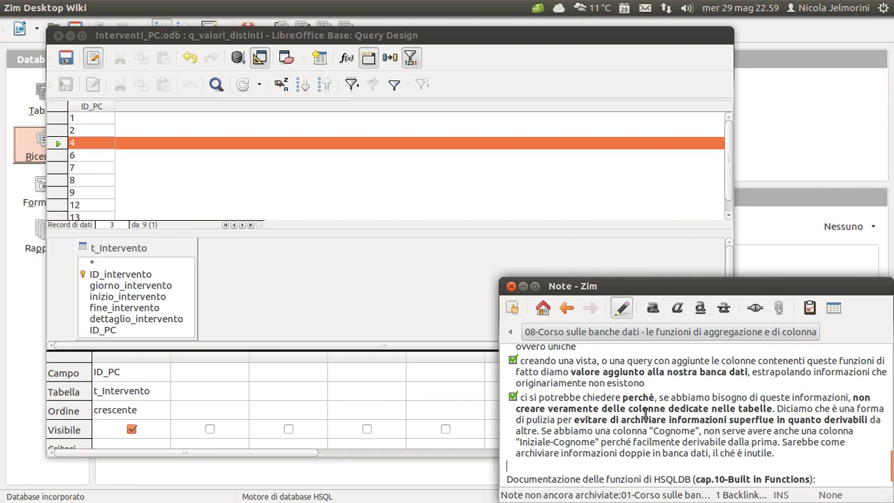
scroll(642, 415, "down", 1)
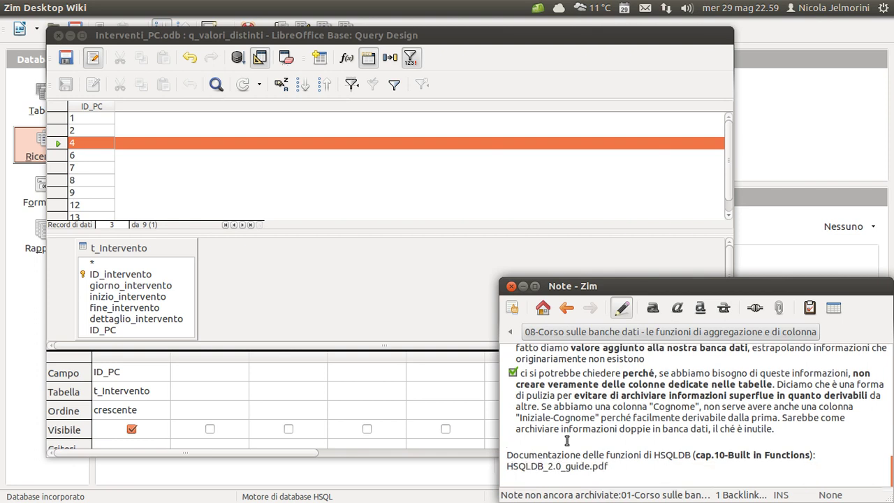
left_click(59, 37)
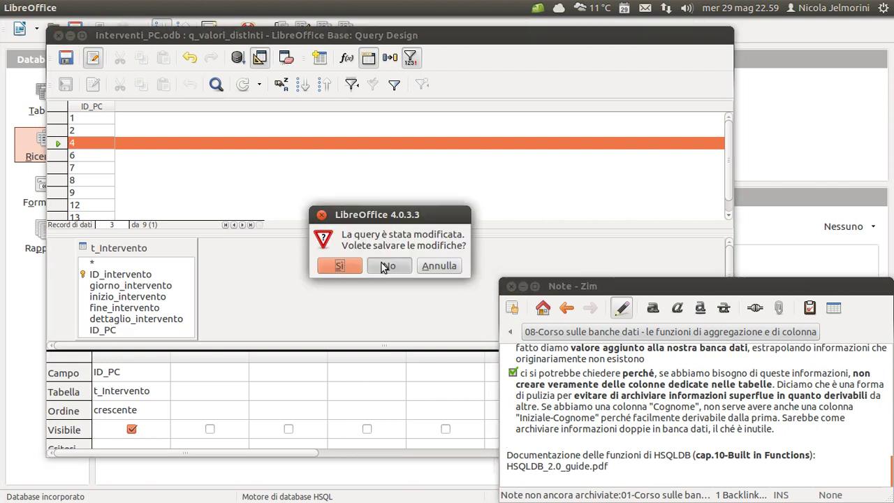
left_click(388, 266)
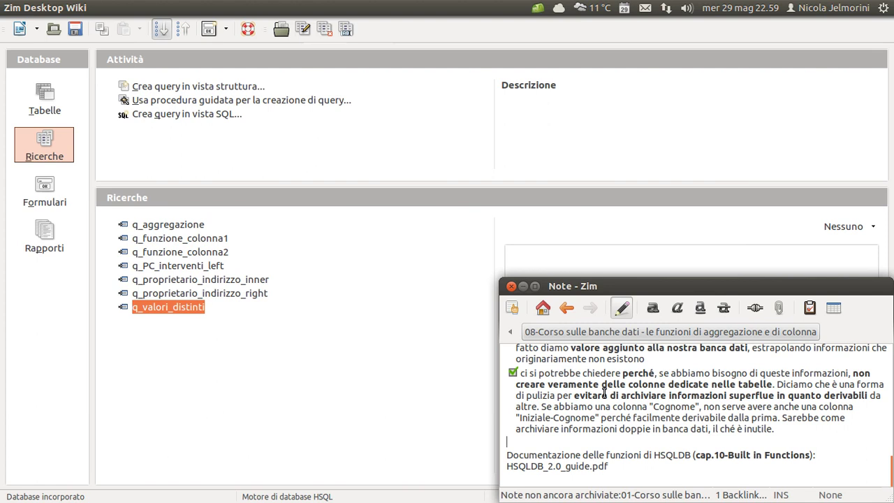
Highlight "le funzioni di aggregazione e di colonna" in the title of the Zim notes, and switch to the Terminal
left_click(535, 475)
scroll(580, 427, "up", 10)
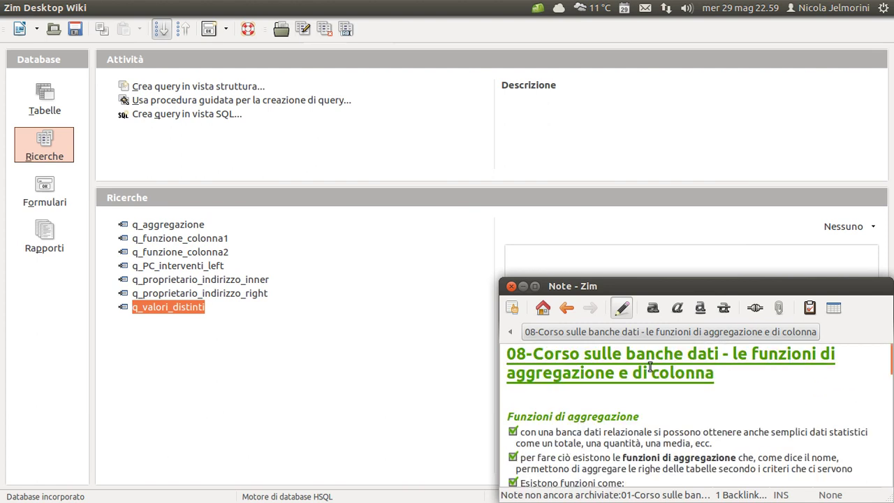
left_click_drag(730, 353, 738, 377)
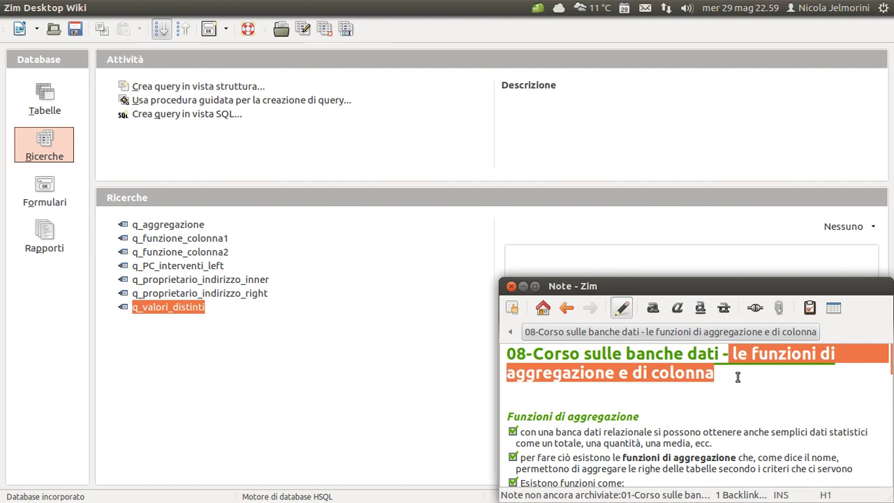
left_click(739, 379)
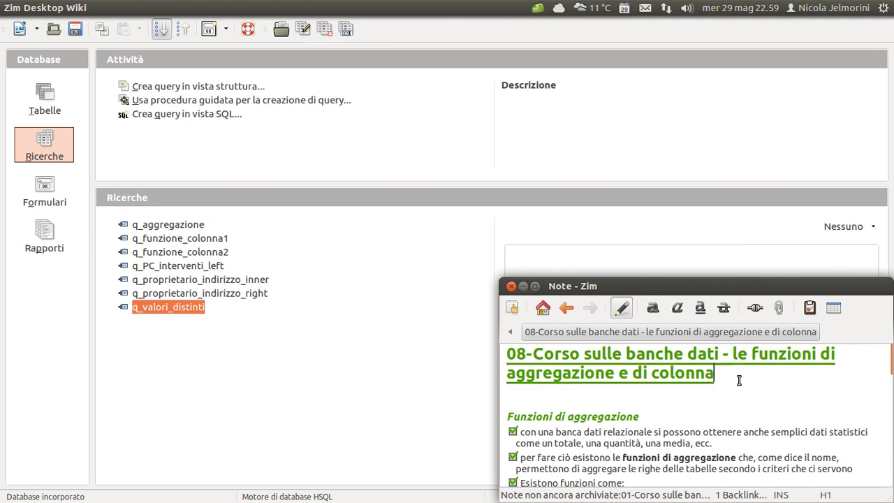
key("alt+Tab")
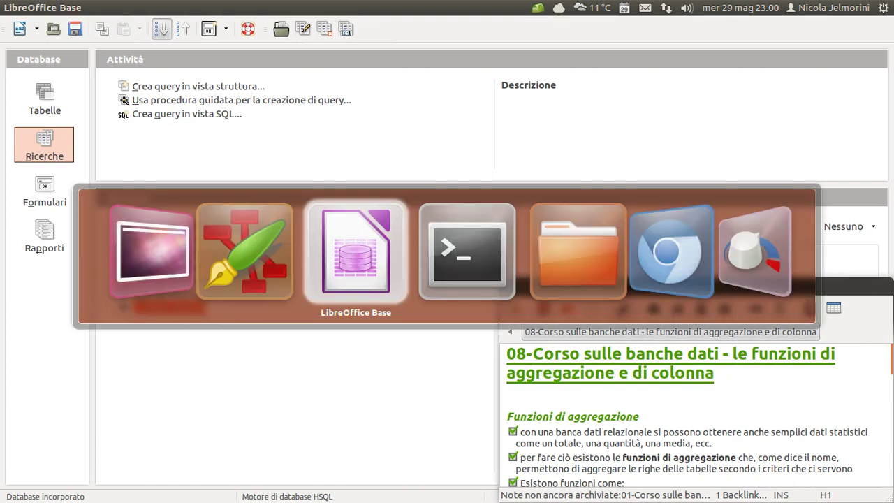
key("alt+Tab")
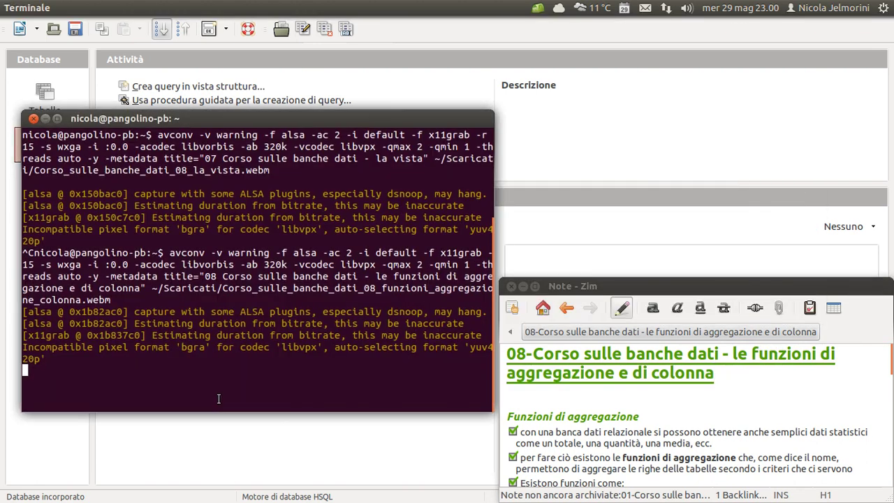